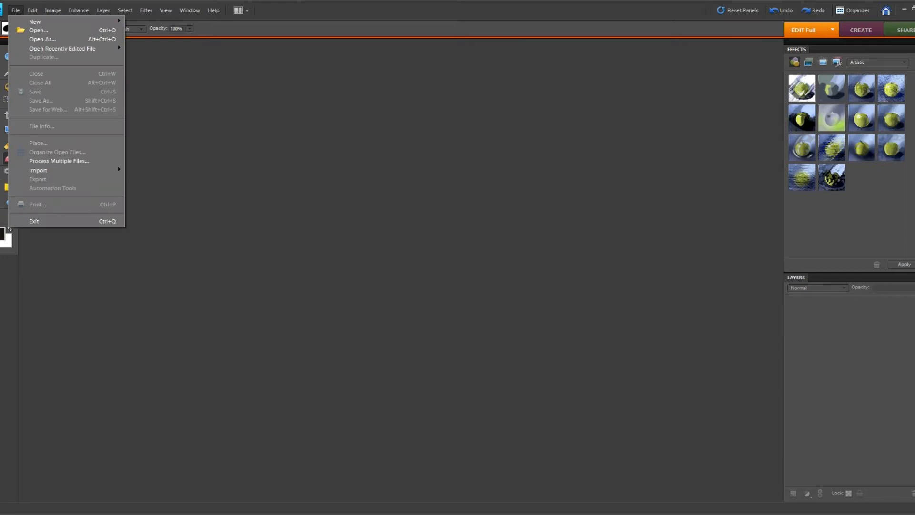
# Create a new blank transparent document 3000 pixels wide and 2500 pixels high at 72 pixels/inch.
pyautogui.moveTo(35, 22)
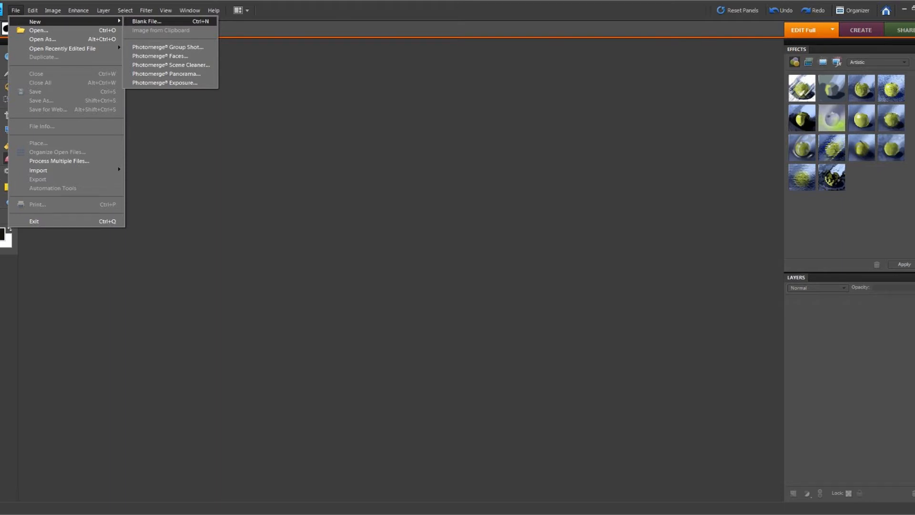
pyautogui.click(147, 21)
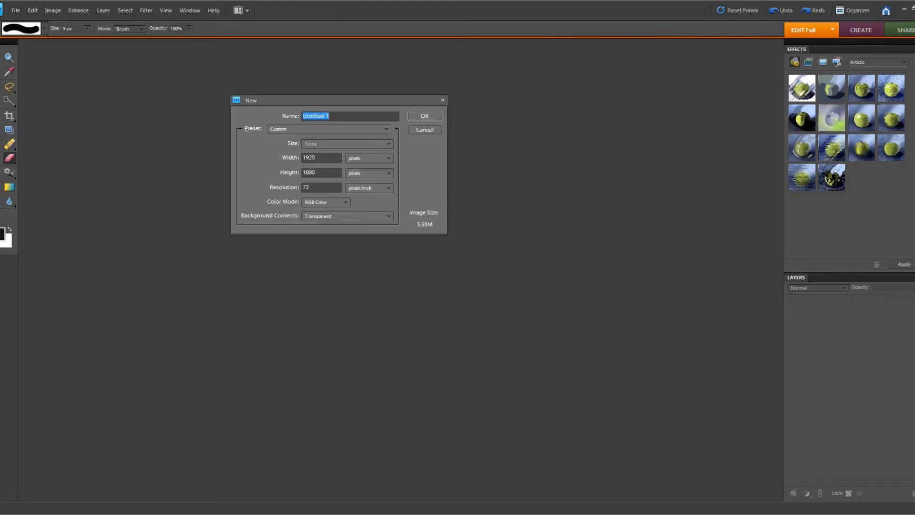
pyautogui.moveTo(318, 158); pyautogui.dragTo(302, 158)
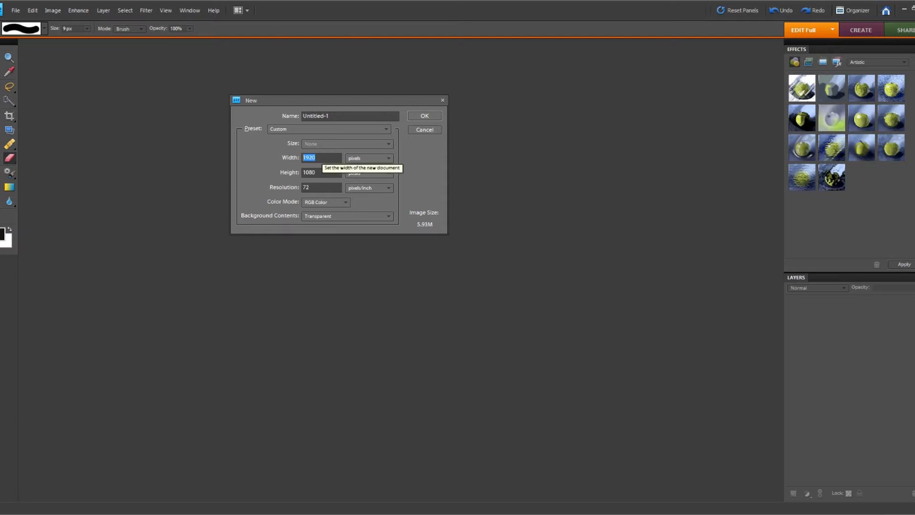
pyautogui.write('3000')
pyautogui.press('Tab')
pyautogui.write('2')
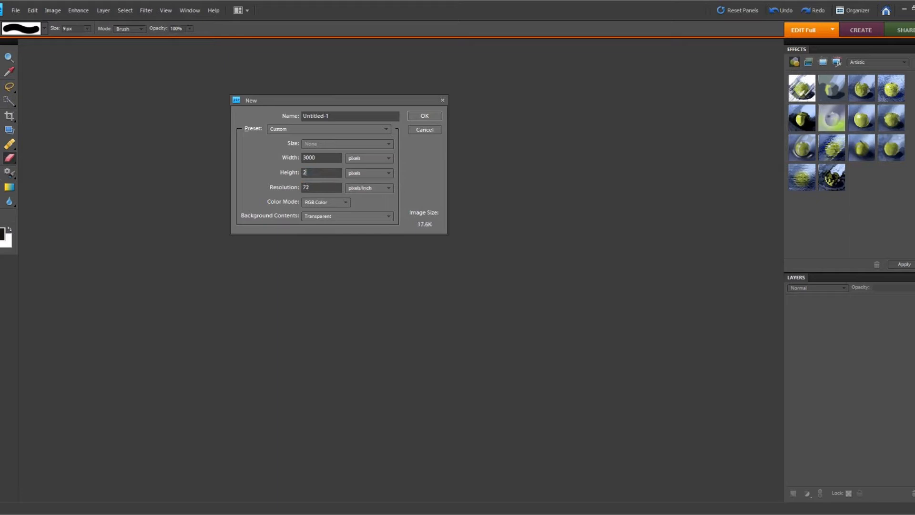
pyautogui.write('500')
pyautogui.click(425, 116)
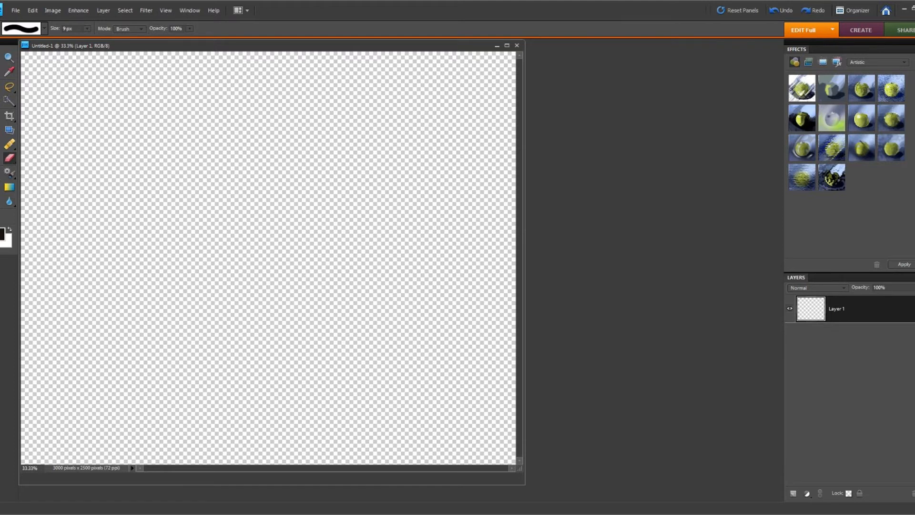
pyautogui.click(9, 188)
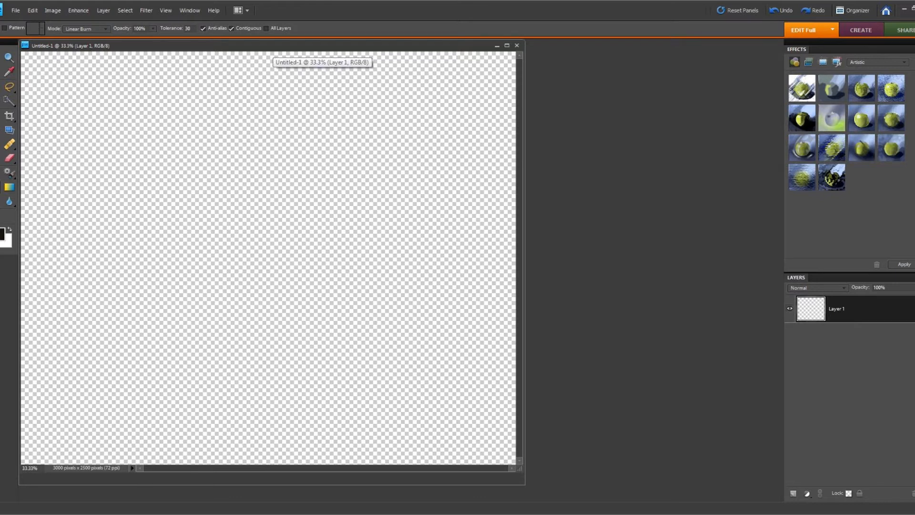
pyautogui.click(268, 191)
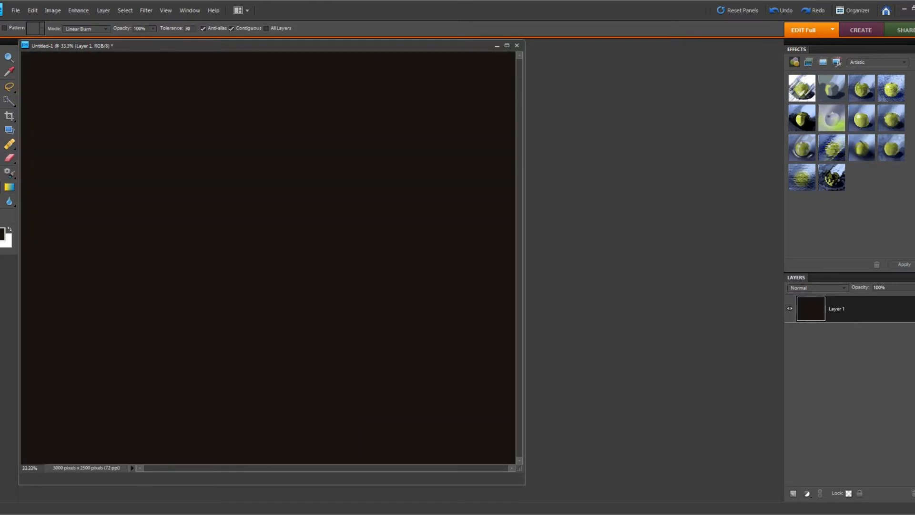
pyautogui.click(32, 10)
pyautogui.click(70, 21)
# Set the foreground colour to pure black (000000) and fill all of Layer 1 with the Paint Bucket.
pyautogui.click(2, 234)
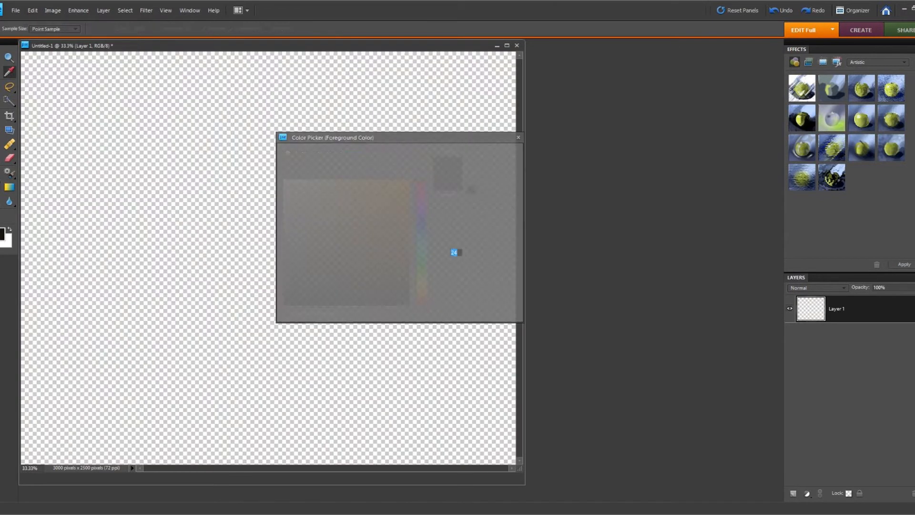
pyautogui.moveTo(301, 298); pyautogui.dragTo(284, 305)
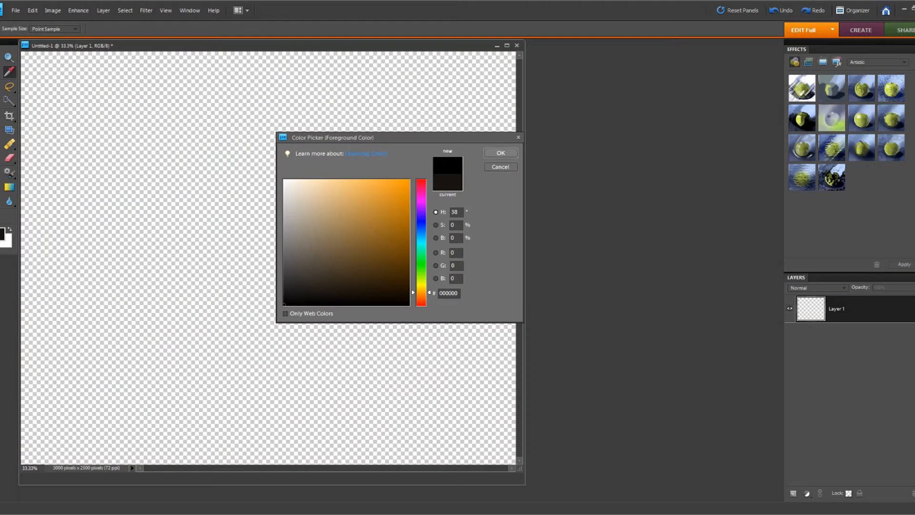
pyautogui.click(501, 153)
pyautogui.click(286, 243)
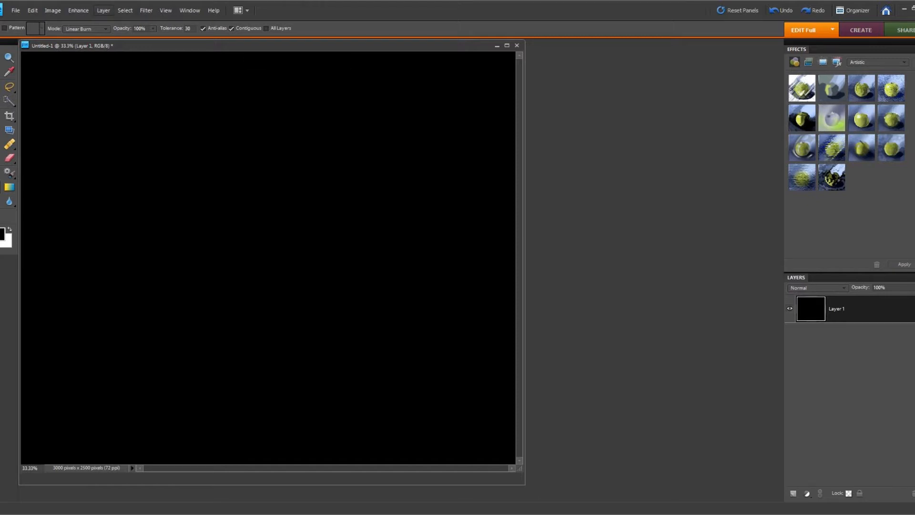
# Add a new empty layer above the black layer.
pyautogui.click(103, 10)
pyautogui.moveTo(121, 21)
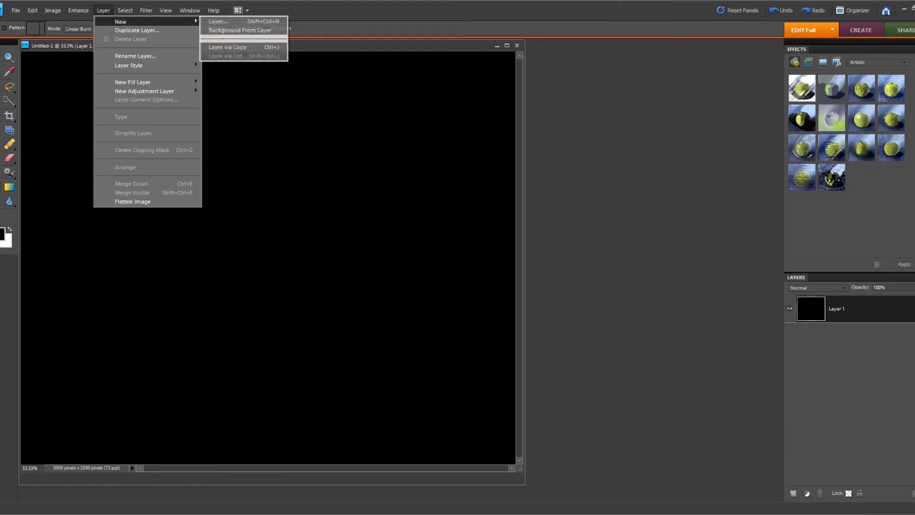
pyautogui.click(218, 21)
pyautogui.click(419, 138)
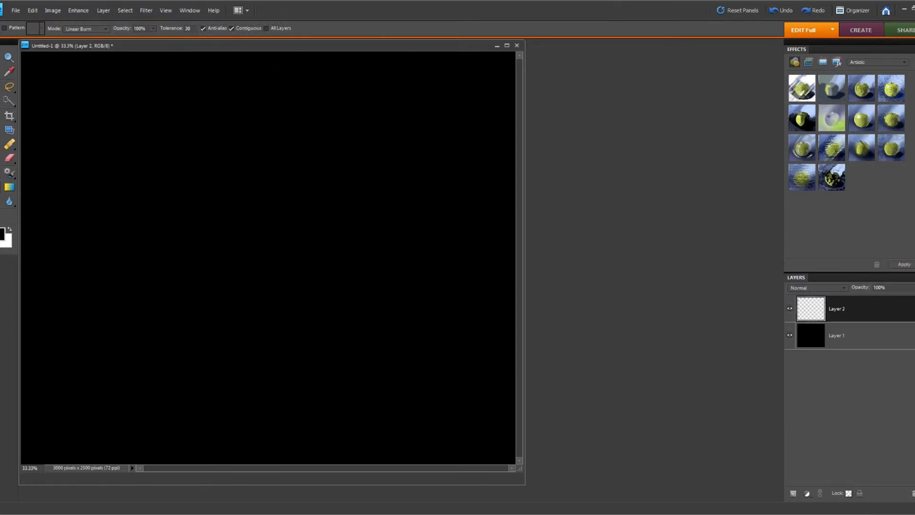
# Switch to the Brush tool and set the foreground colour to a bright orange.
pyautogui.press('b')
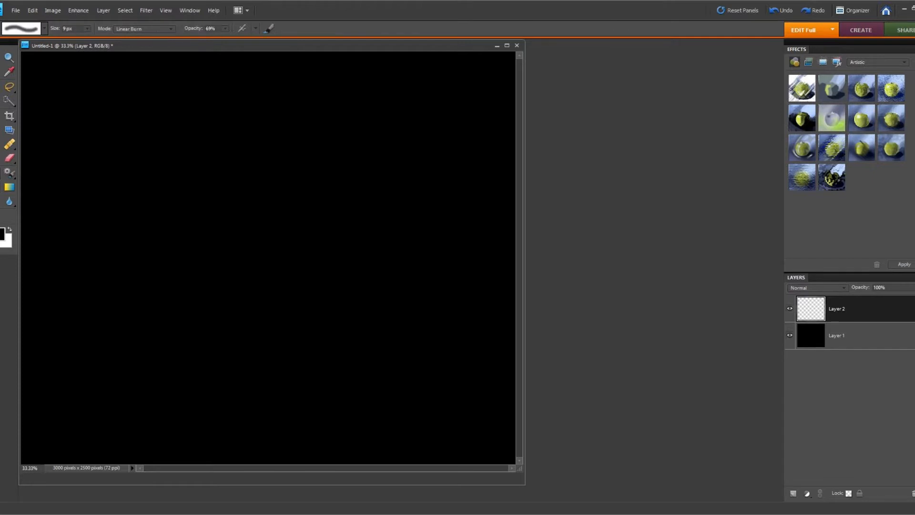
pyautogui.click(2, 234)
pyautogui.moveTo(422, 293); pyautogui.dragTo(421, 301)
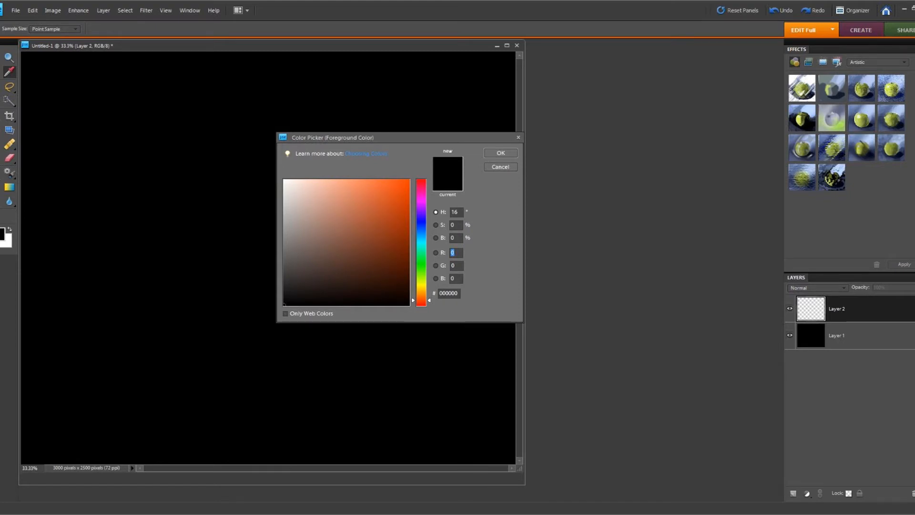
pyautogui.click(376, 190)
pyautogui.moveTo(377, 190); pyautogui.dragTo(375, 185)
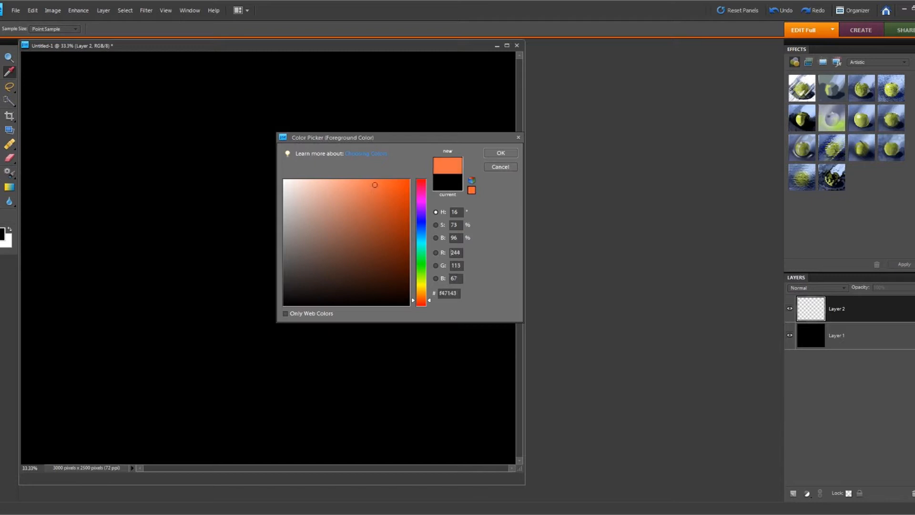
pyautogui.moveTo(421, 300); pyautogui.dragTo(421, 300)
pyautogui.press('Return')
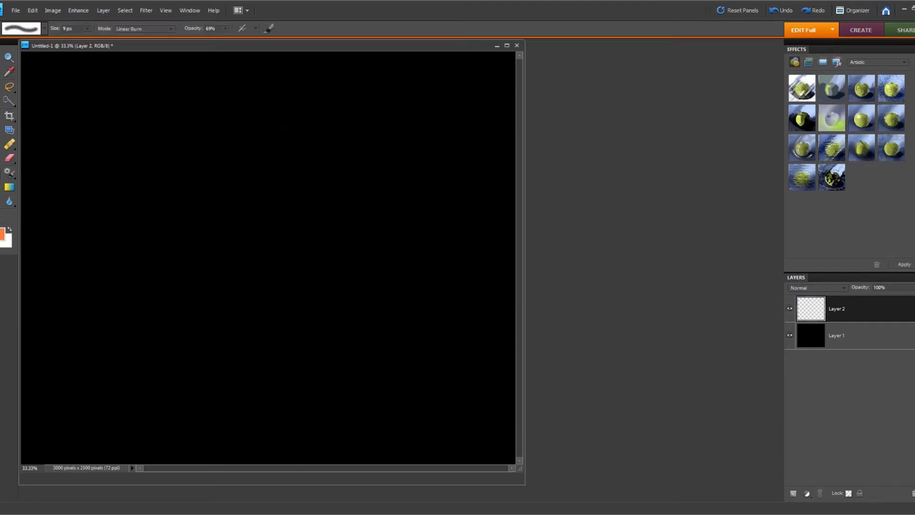
# Choose the hard round 19 px brush tip and enlarge its size to 2181 px.
pyautogui.click(45, 28)
pyautogui.click(81, 69)
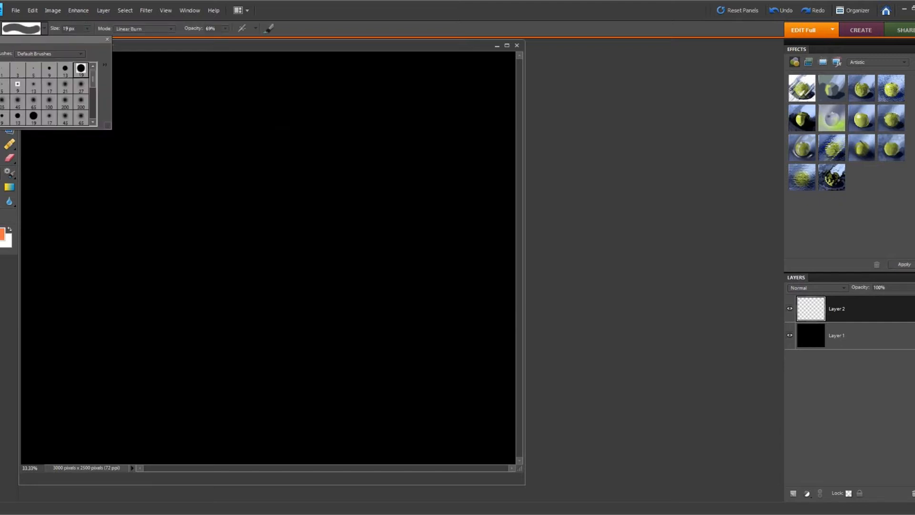
pyautogui.click(87, 29)
pyautogui.moveTo(86, 38); pyautogui.dragTo(128, 38)
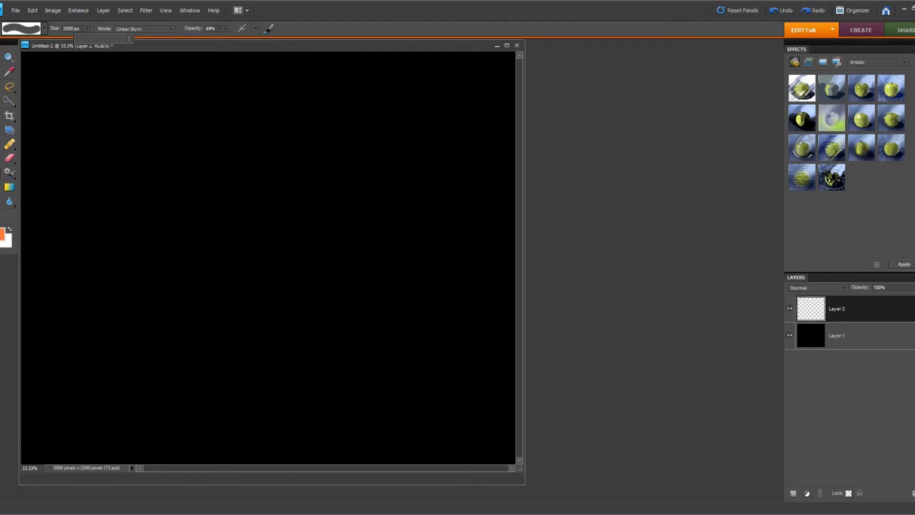
pyautogui.moveTo(129, 38); pyautogui.dragTo(128, 38)
# Set the brush opacity to 100% and lower its hardness slightly below 100%.
pyautogui.click(225, 29)
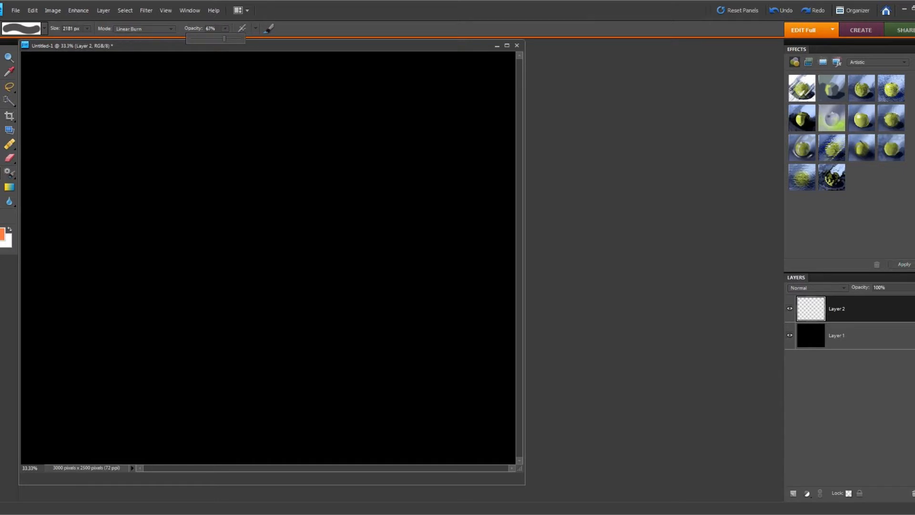
pyautogui.moveTo(224, 39); pyautogui.dragTo(241, 38)
pyautogui.click(269, 28)
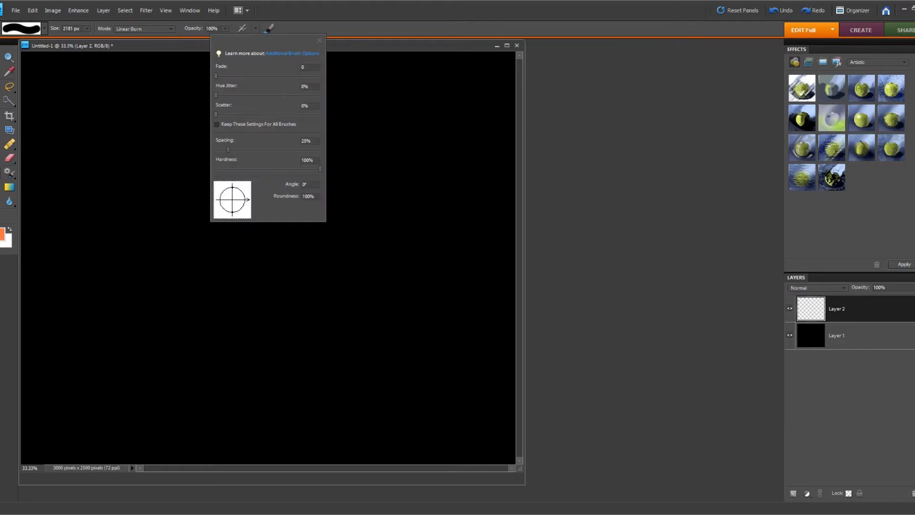
pyautogui.click(307, 160)
pyautogui.press('Down')
pyautogui.click(315, 169)
pyautogui.press('Return')
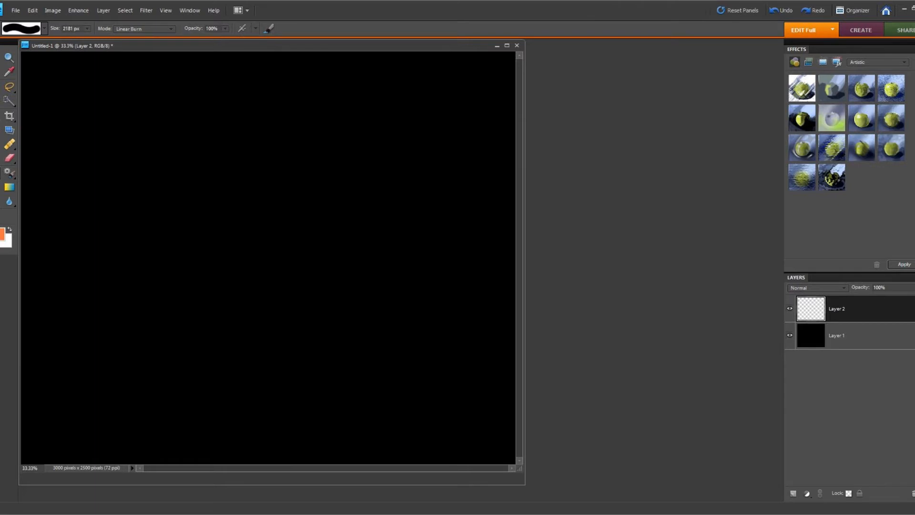
# Set the brush mode to Darken and stamp one large orange circle in the centre of Layer 2.
pyautogui.click(162, 29)
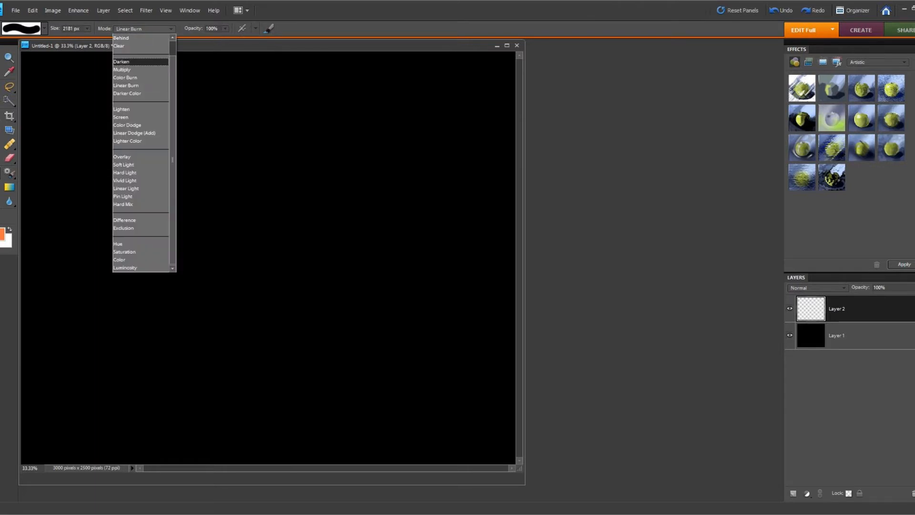
pyautogui.press('Return')
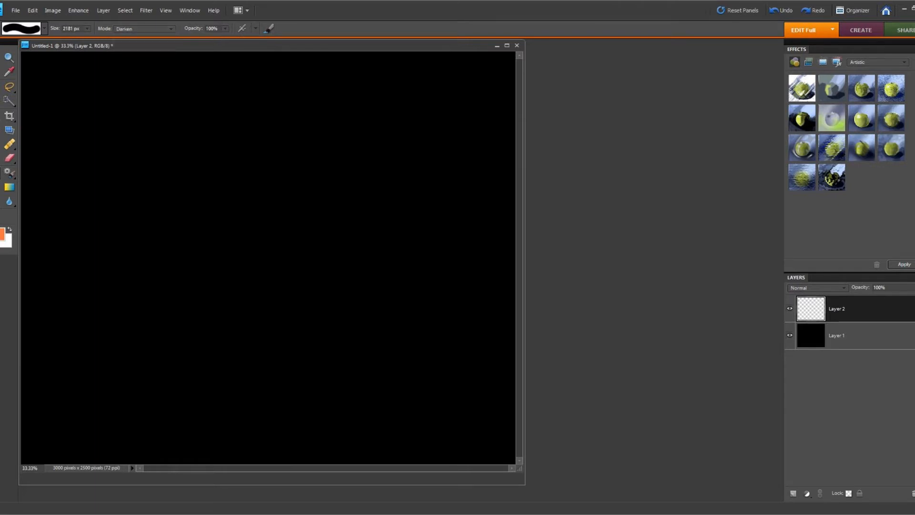
pyautogui.click(277, 257)
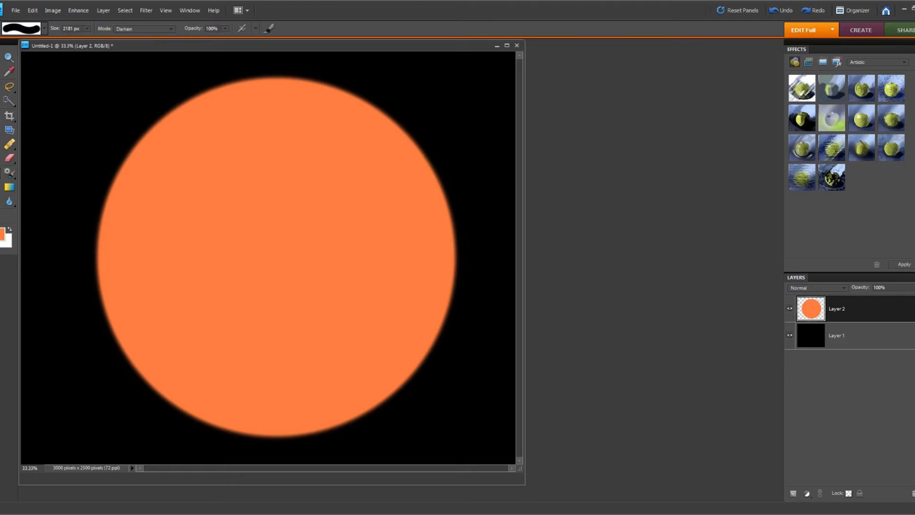
# Select the orange circle with the Magic Wand and refine the selection edge with -100% contraction and a soft feather.
pyautogui.press('w')
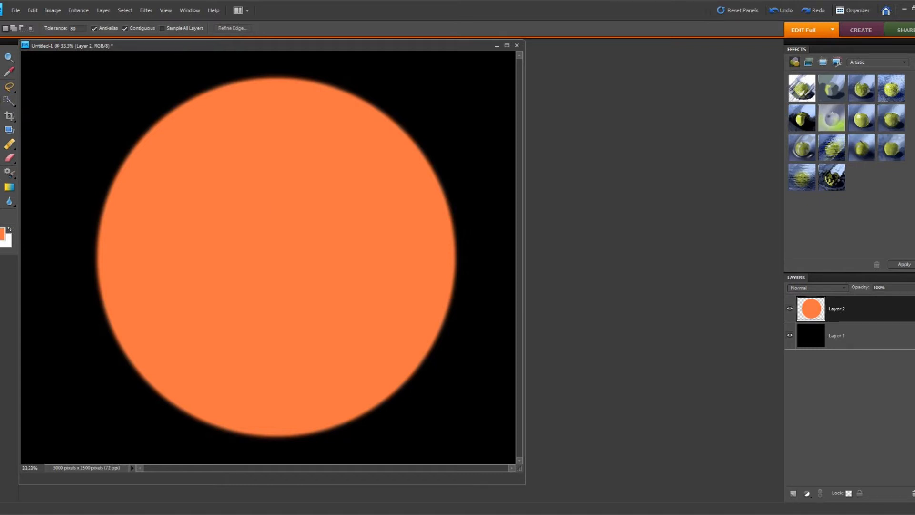
pyautogui.click(276, 258)
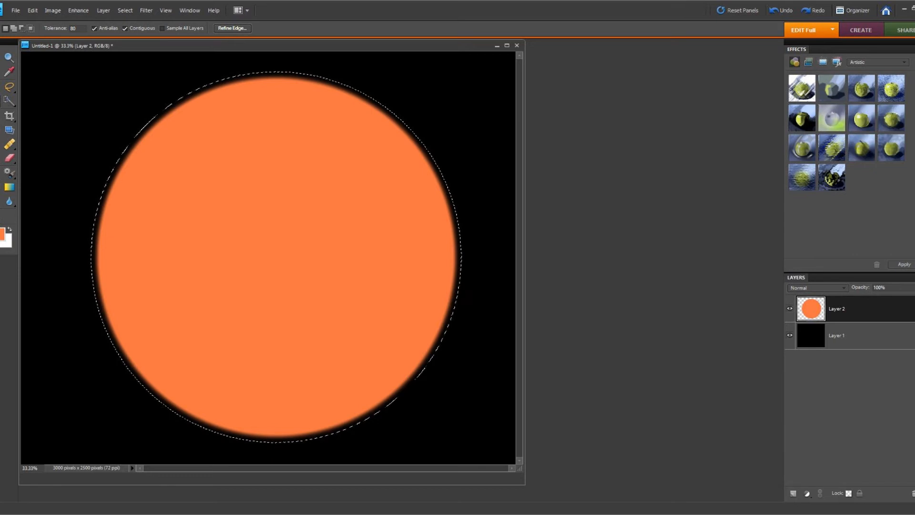
pyautogui.click(232, 28)
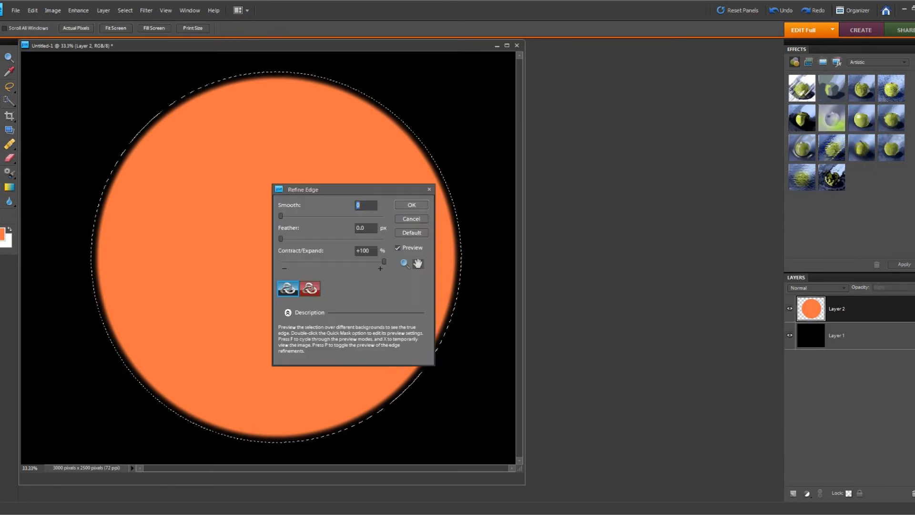
pyautogui.moveTo(375, 262); pyautogui.dragTo(330, 262)
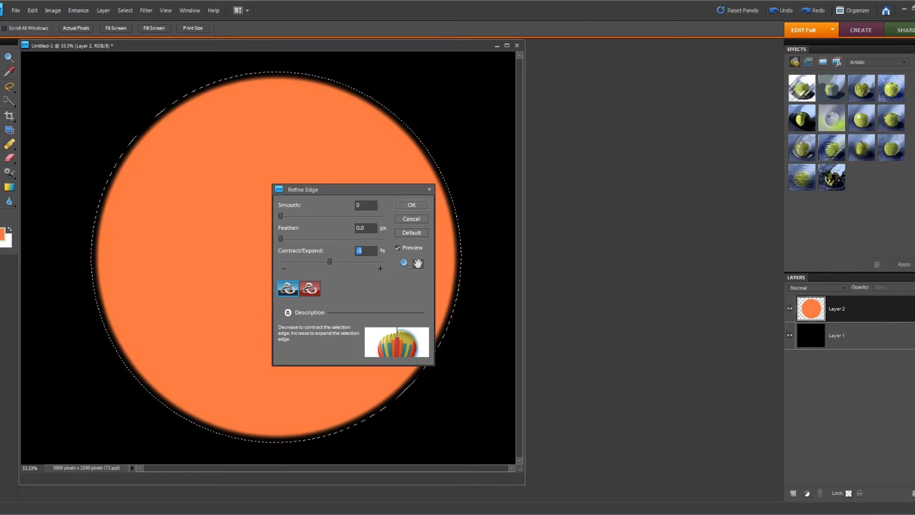
pyautogui.moveTo(280, 239); pyautogui.dragTo(292, 239)
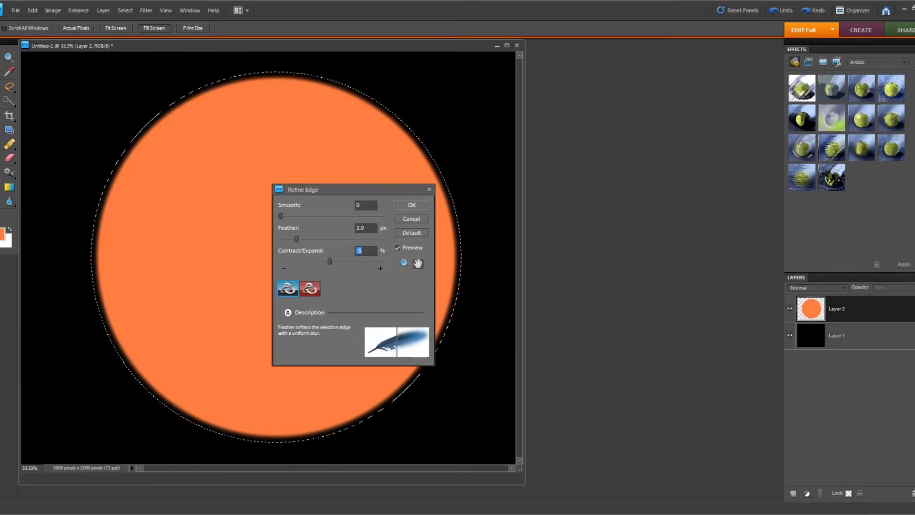
pyautogui.hotkey('shift', 'Tab')
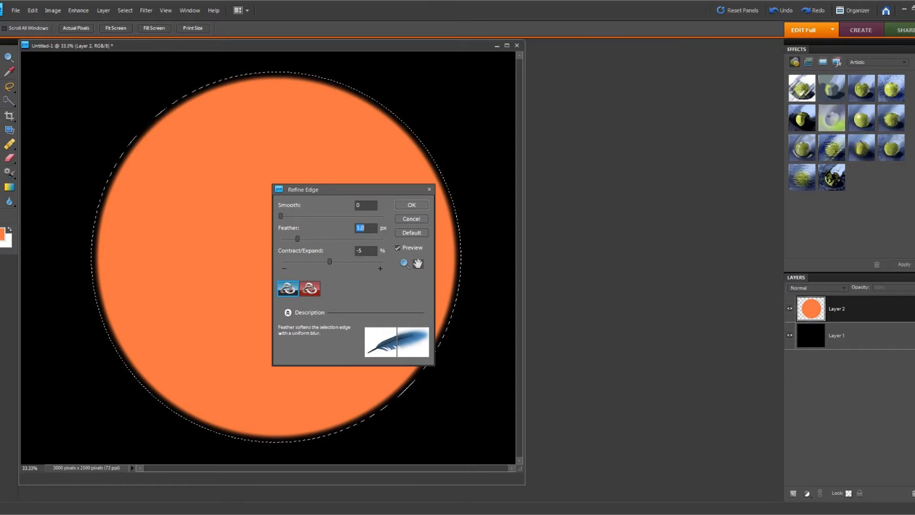
pyautogui.moveTo(330, 261); pyautogui.dragTo(303, 239)
pyautogui.moveTo(309, 238)
pyautogui.mouseDown()
pyautogui.moveTo(314, 262)
pyautogui.moveTo(295, 262)
pyautogui.moveTo(310, 239)
pyautogui.mouseUp()
pyautogui.moveTo(314, 238); pyautogui.dragTo(314, 239)
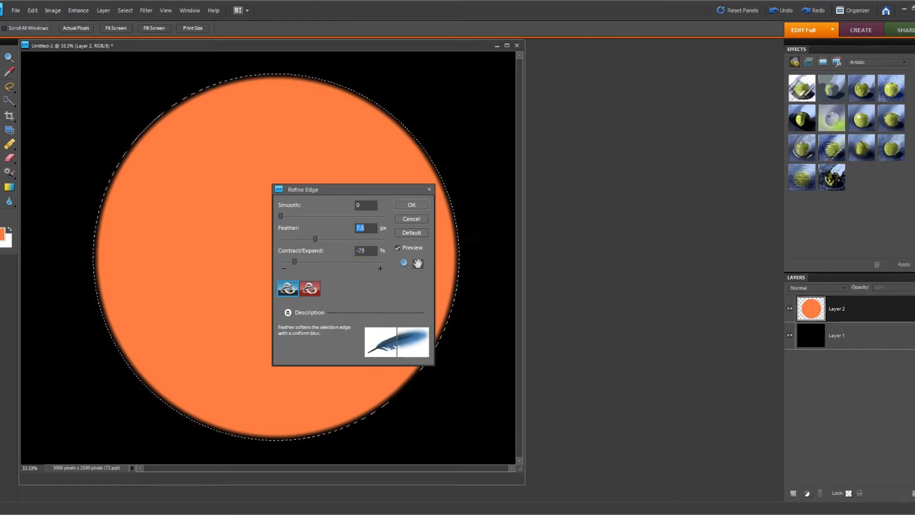
pyautogui.moveTo(295, 262); pyautogui.dragTo(327, 238)
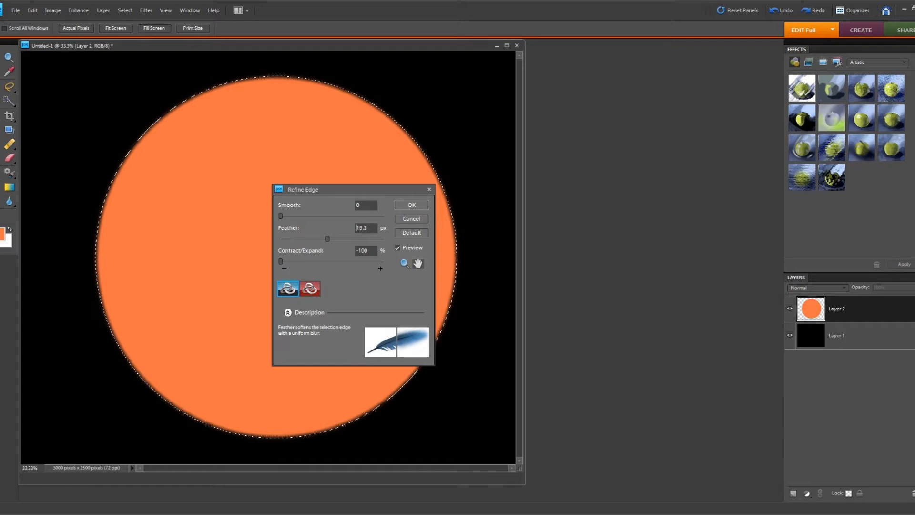
pyautogui.moveTo(327, 238); pyautogui.dragTo(326, 238)
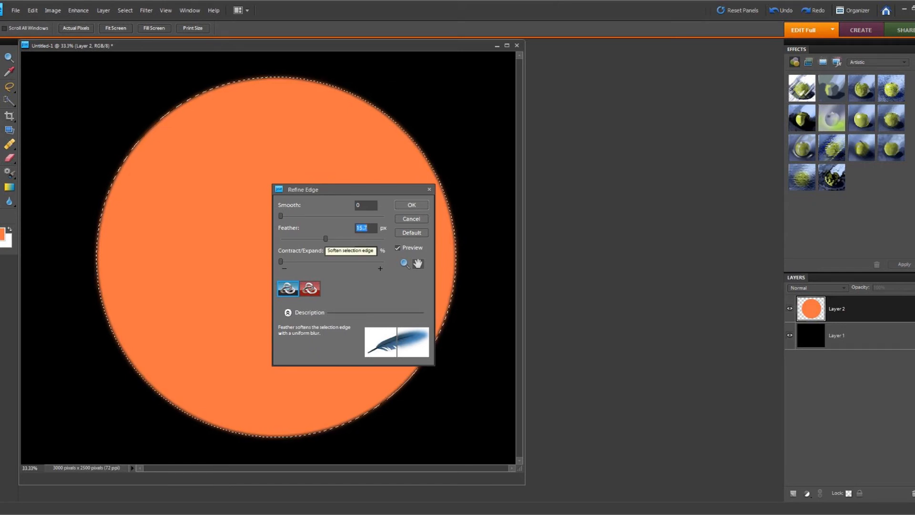
pyautogui.moveTo(326, 239); pyautogui.dragTo(326, 239)
pyautogui.press('Return')
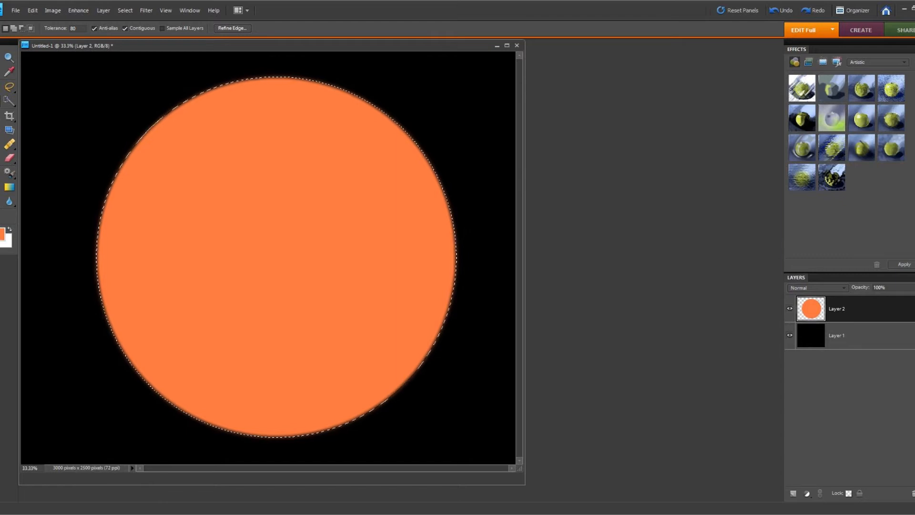
# Activate the Brush tool and set the foreground colour to pale peach #fcd5ae.
pyautogui.press('b')
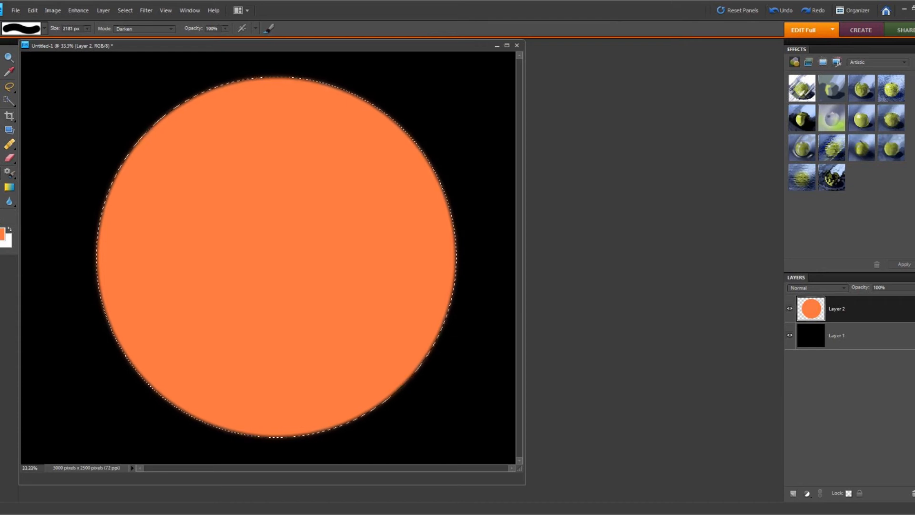
pyautogui.click(3, 234)
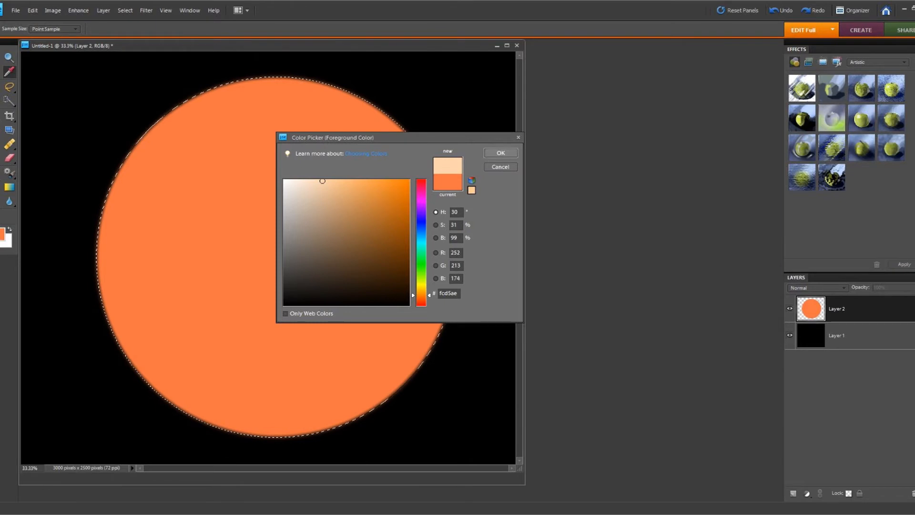
pyautogui.click(500, 153)
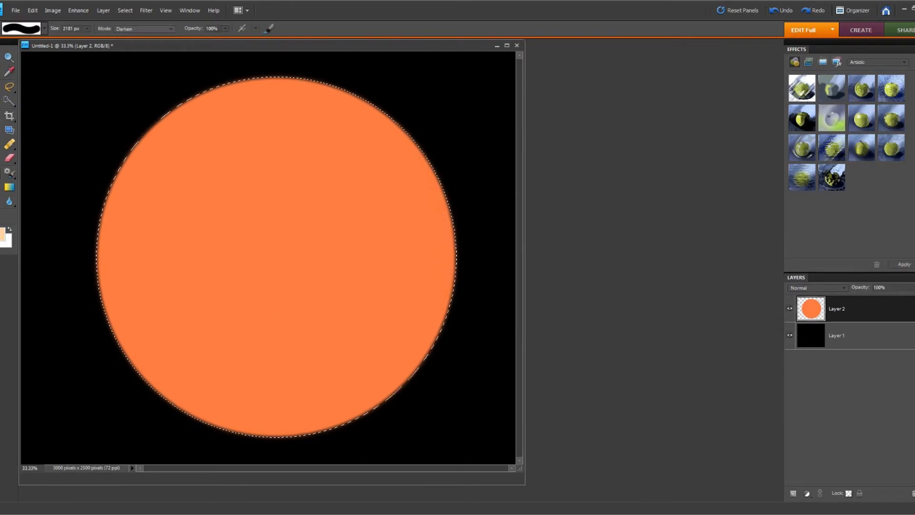
# Set the brush mode to Lighten and reduce its opacity to 75%.
pyautogui.click(146, 29)
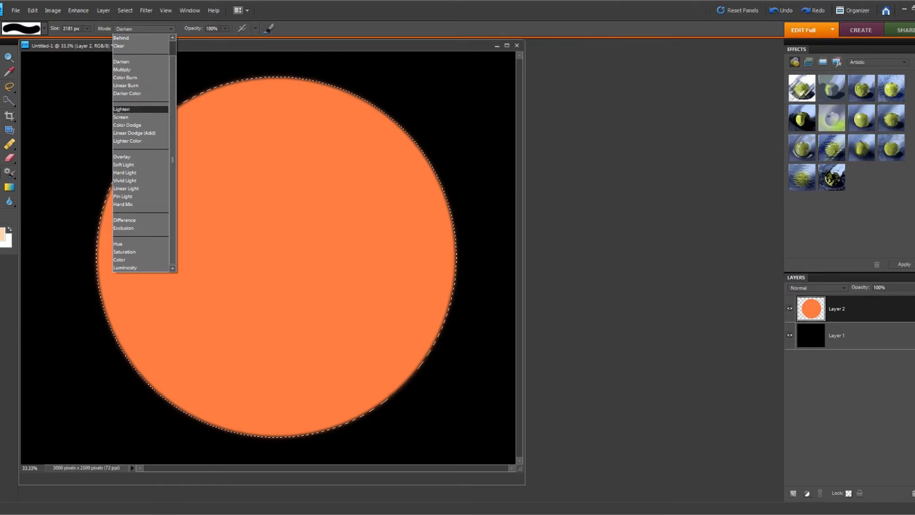
pyautogui.click(121, 110)
pyautogui.click(225, 29)
pyautogui.moveTo(225, 39); pyautogui.dragTo(215, 38)
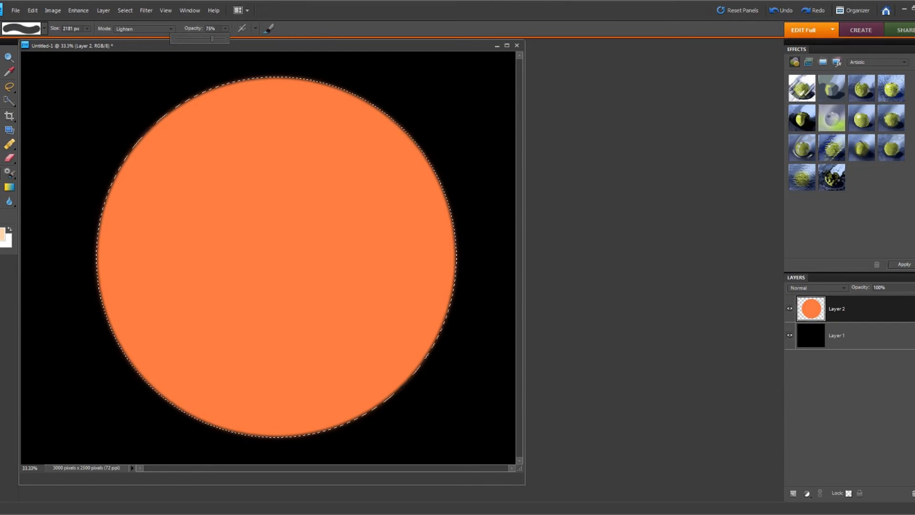
# Choose the soft round 300 px brush tip and enlarge its size to 533 px.
pyautogui.click(22, 28)
pyautogui.click(81, 101)
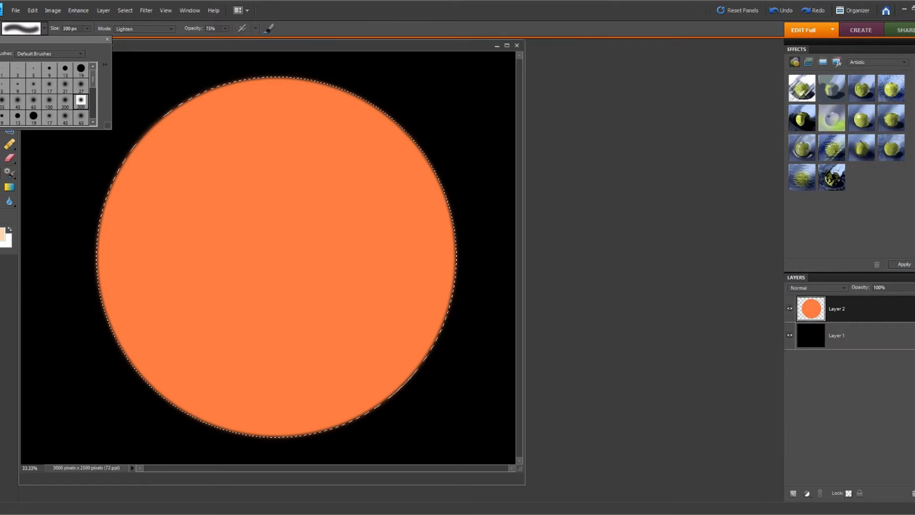
pyautogui.click(87, 29)
pyautogui.moveTo(87, 38); pyautogui.dragTo(89, 39)
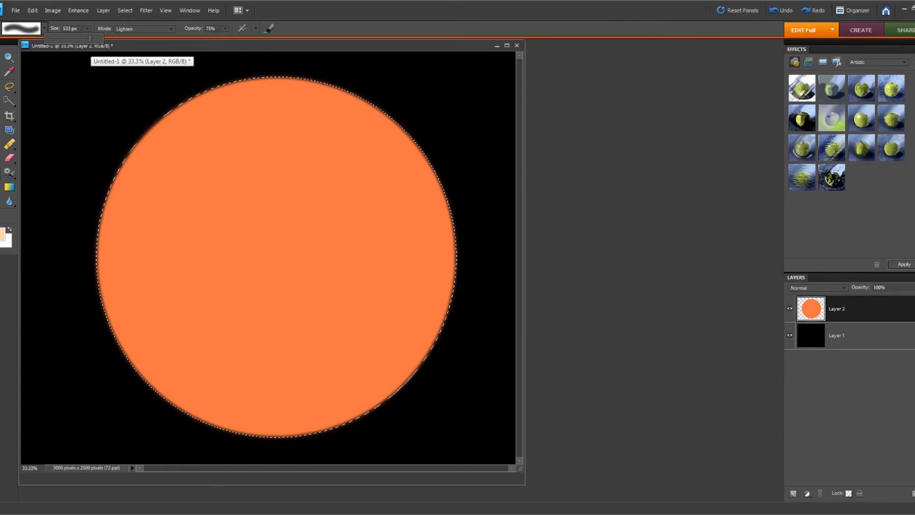
# Paint three broad, slightly wavy pale bands across the lower, middle and upper parts of the orange disc.
pyautogui.moveTo(125, 325)
pyautogui.mouseDown()
pyautogui.moveTo(328, 345)
pyautogui.moveTo(431, 325)
pyautogui.moveTo(424, 300)
pyautogui.mouseUp()
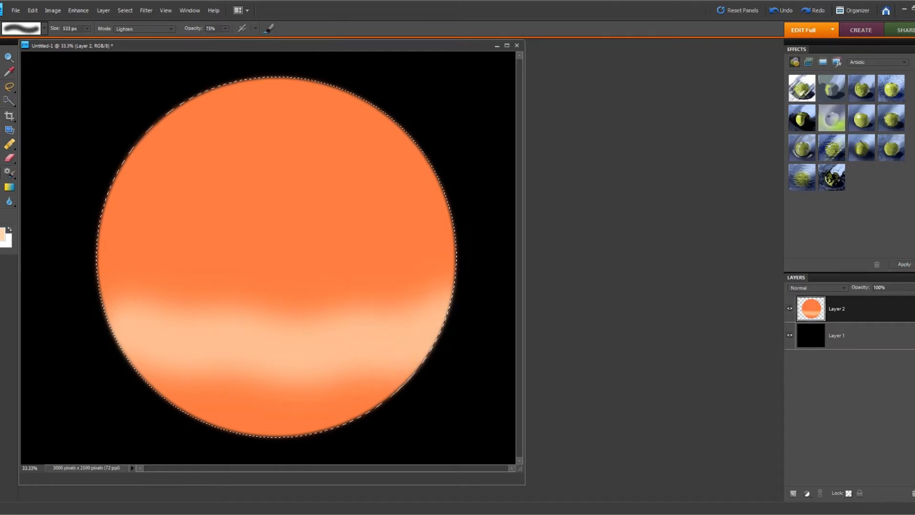
pyautogui.click(119, 210)
pyautogui.moveTo(119, 212)
pyautogui.mouseDown()
pyautogui.moveTo(334, 226)
pyautogui.moveTo(463, 212)
pyautogui.mouseUp()
pyautogui.moveTo(157, 148); pyautogui.dragTo(415, 148)
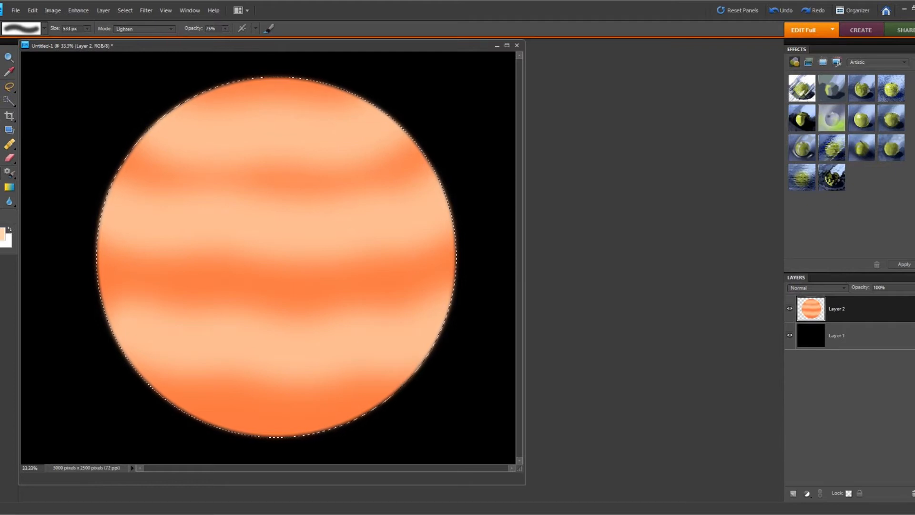
# Change the foreground colour to a dark brown and set the brush mode to Multiply.
pyautogui.click(2, 233)
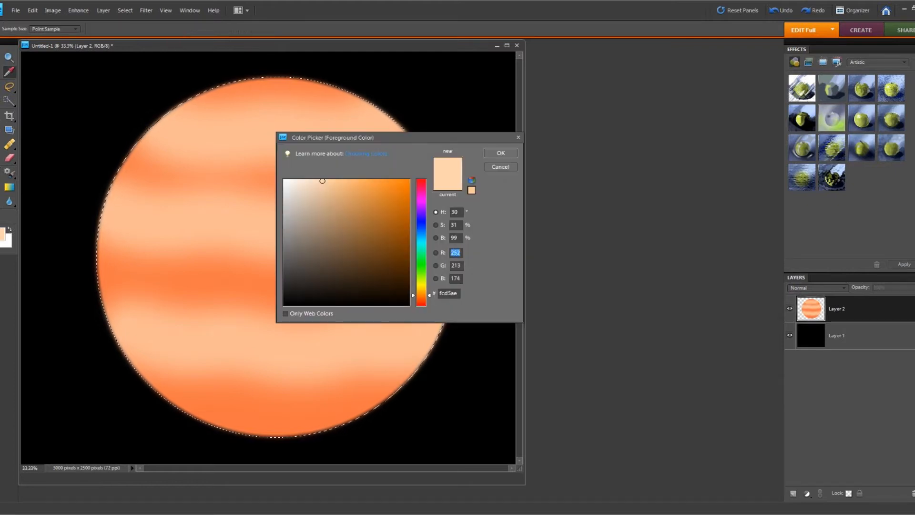
pyautogui.click(355, 240)
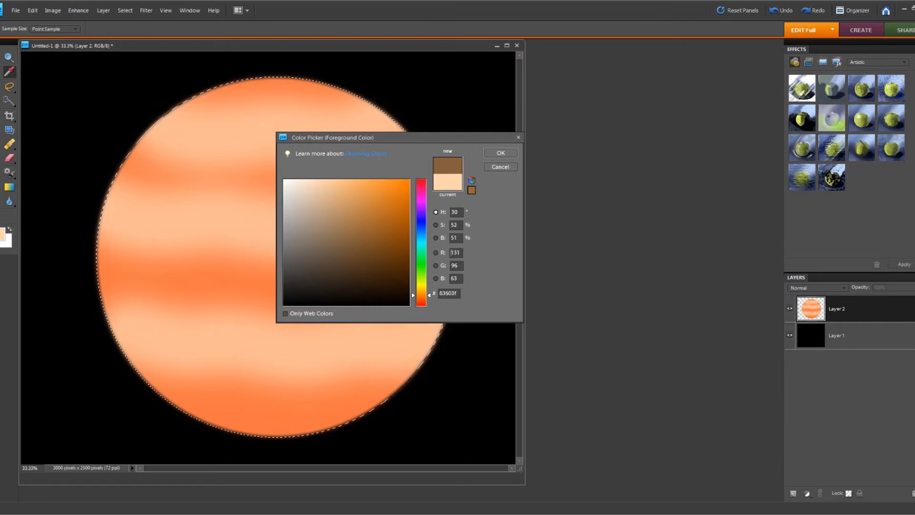
pyautogui.click(500, 152)
pyautogui.click(143, 29)
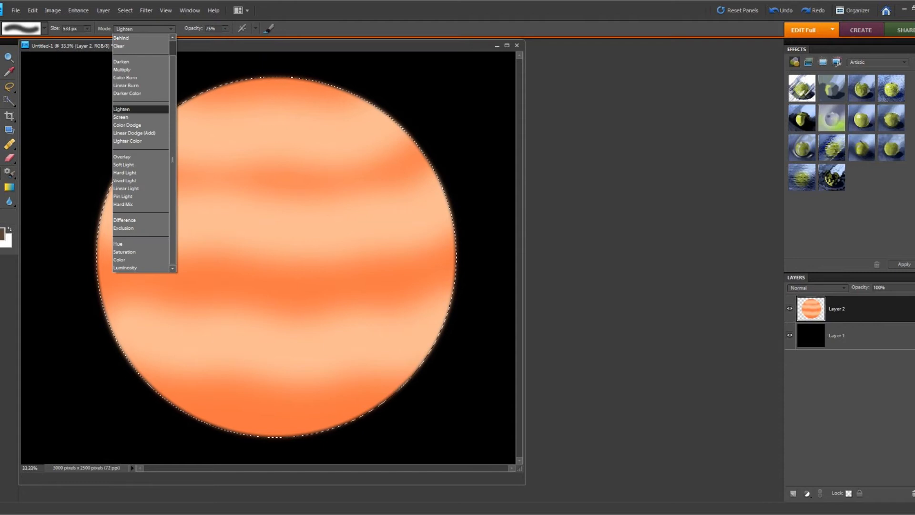
pyautogui.click(123, 69)
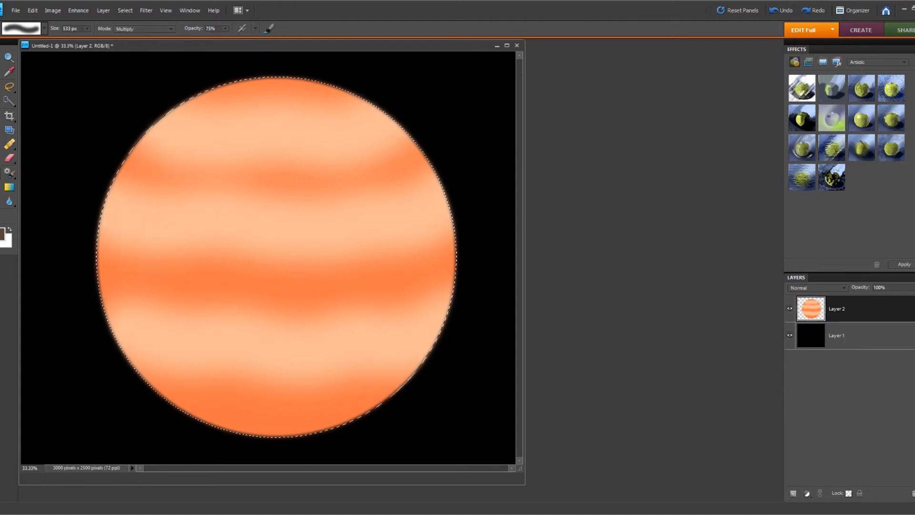
# Shade the disc's bottom and top edges with dark brown, undoing the wide stroke across the lower middle.
pyautogui.moveTo(228, 435)
pyautogui.mouseDown()
pyautogui.moveTo(334, 441)
pyautogui.moveTo(389, 415)
pyautogui.mouseUp()
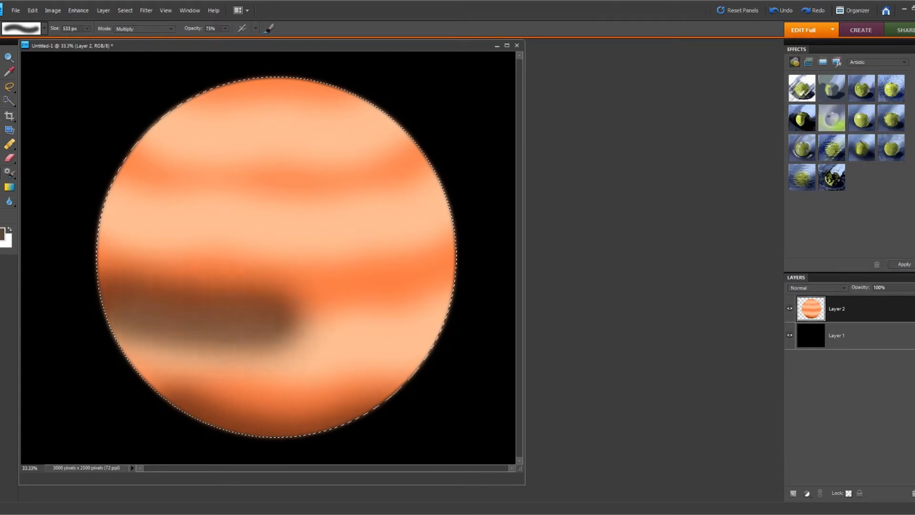
pyautogui.click(32, 10)
pyautogui.click(48, 16)
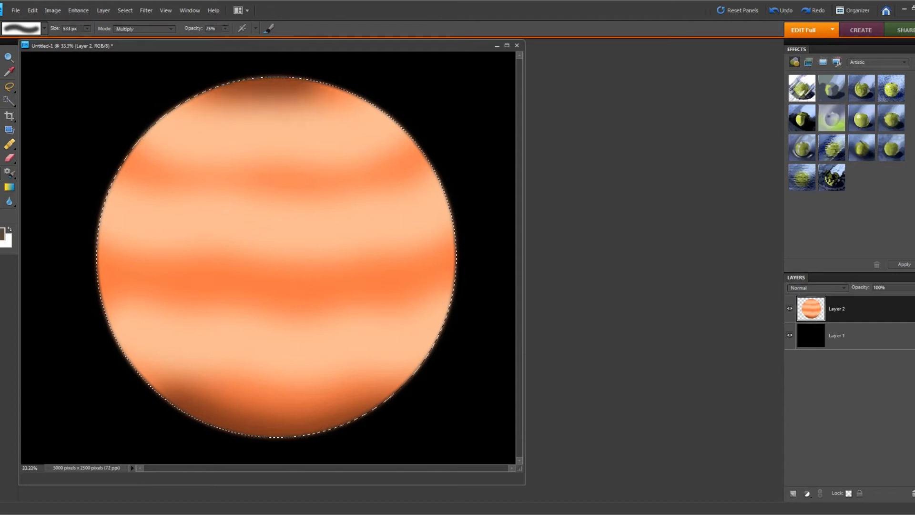
# With the brush at 250 px and 50% opacity, paint thin wavy brown bands across the lower middle and upper part of the disc.
pyautogui.click(87, 28)
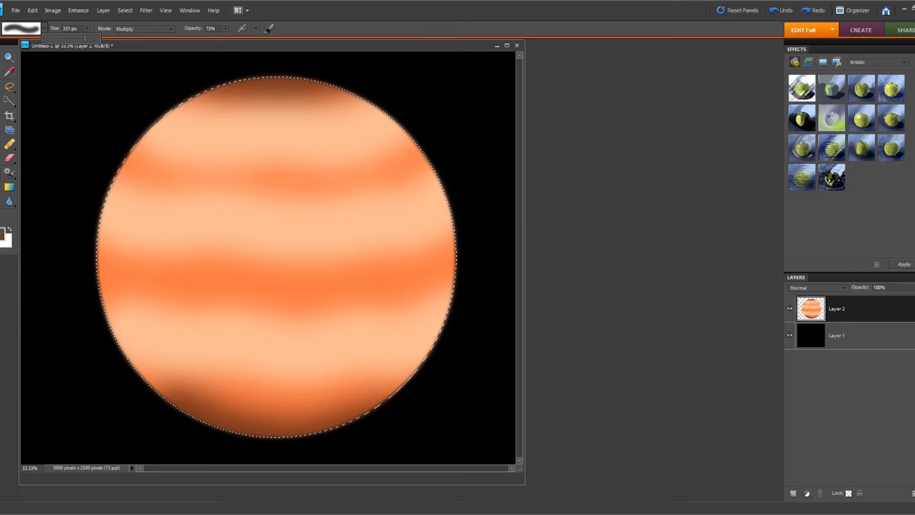
pyautogui.moveTo(85, 38); pyautogui.dragTo(84, 38)
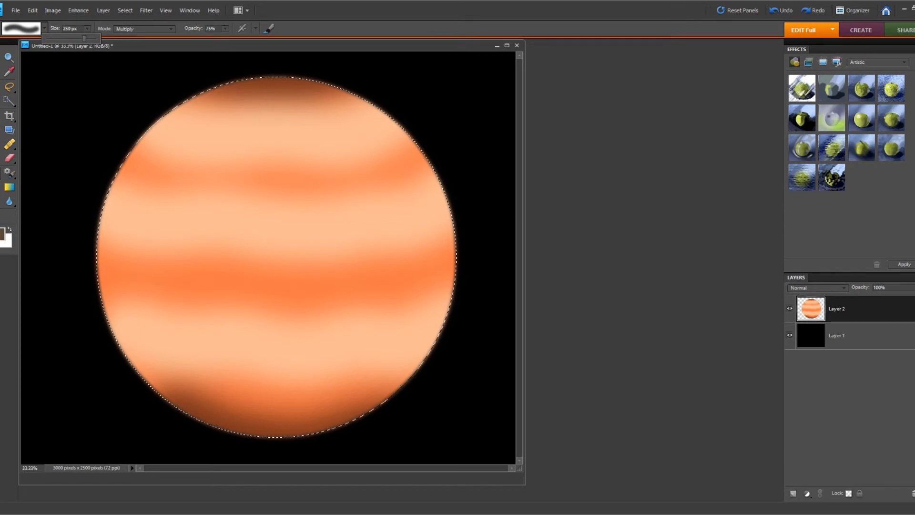
pyautogui.click(226, 29)
pyautogui.moveTo(226, 38); pyautogui.dragTo(216, 38)
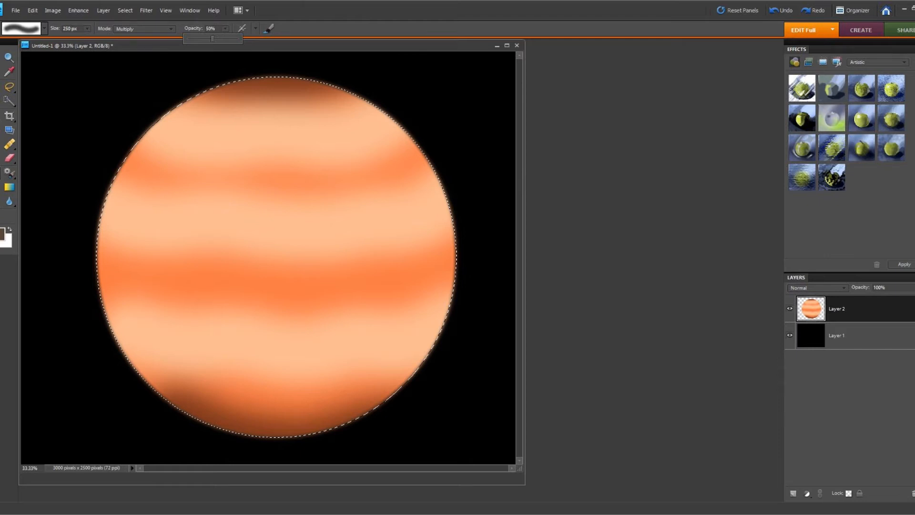
pyautogui.moveTo(143, 310)
pyautogui.mouseDown()
pyautogui.moveTo(191, 320)
pyautogui.moveTo(392, 304)
pyautogui.mouseUp()
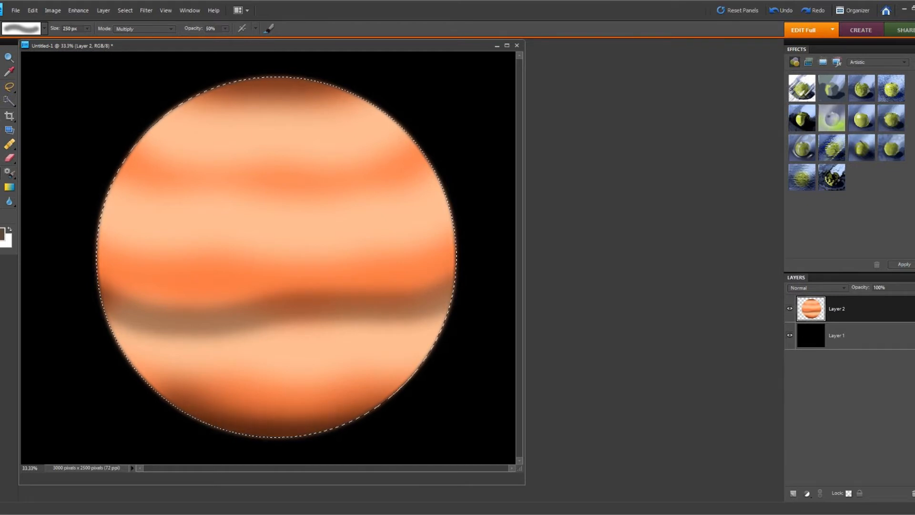
pyautogui.moveTo(114, 168); pyautogui.dragTo(140, 182)
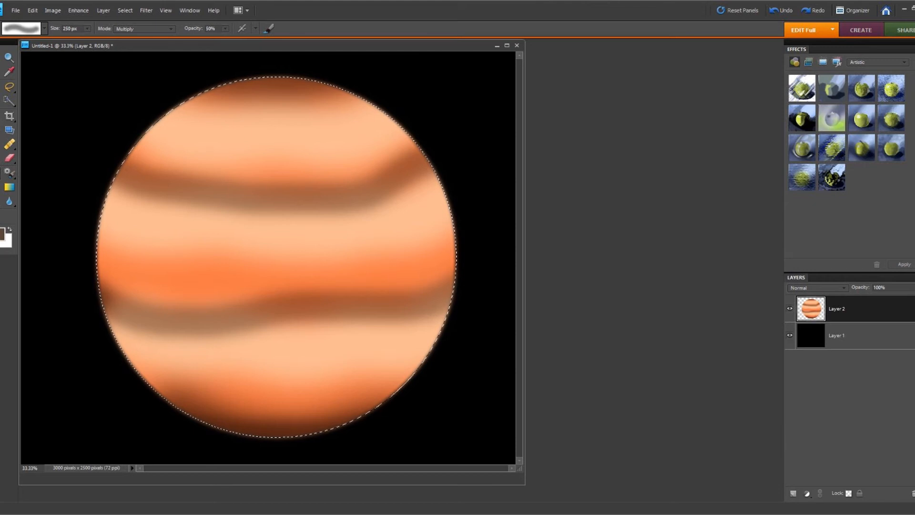
# Set the foreground colour to rust brown #a04b2a and enlarge the brush to 493 px.
pyautogui.click(2, 234)
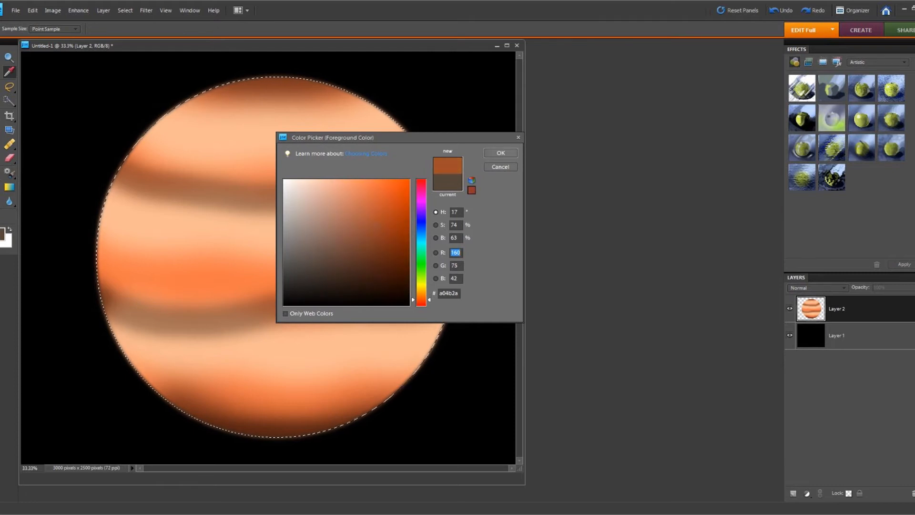
pyautogui.click(500, 152)
pyautogui.click(87, 29)
pyautogui.moveTo(87, 40); pyautogui.dragTo(90, 39)
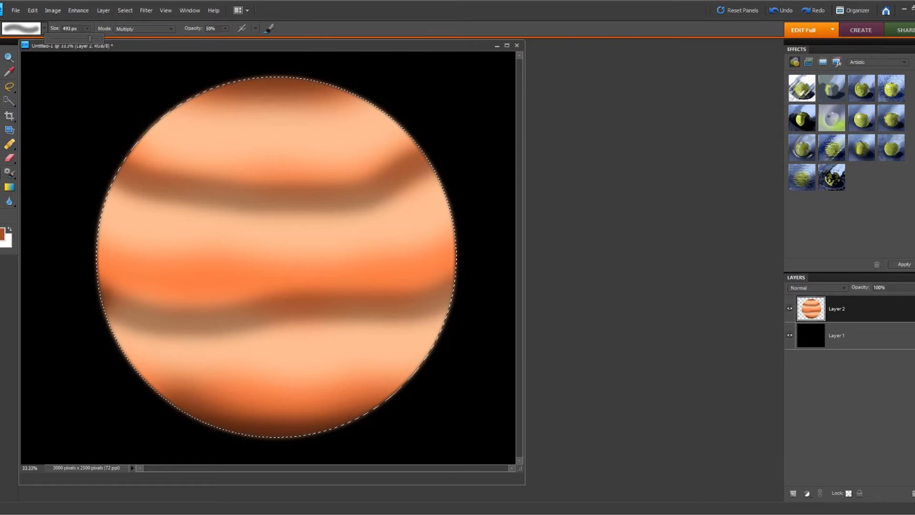
pyautogui.click(94, 46)
# Paint rust strokes over the disc's lower, central and upper orange bands to deepen them.
pyautogui.moveTo(132, 380)
pyautogui.mouseDown()
pyautogui.moveTo(194, 388)
pyautogui.moveTo(353, 381)
pyautogui.mouseUp()
pyautogui.moveTo(427, 251)
pyautogui.mouseDown()
pyautogui.moveTo(405, 267)
pyautogui.moveTo(191, 288)
pyautogui.moveTo(107, 276)
pyautogui.mouseUp()
pyautogui.moveTo(125, 146)
pyautogui.mouseDown()
pyautogui.moveTo(158, 158)
pyautogui.moveTo(310, 170)
pyautogui.moveTo(424, 147)
pyautogui.mouseUp()
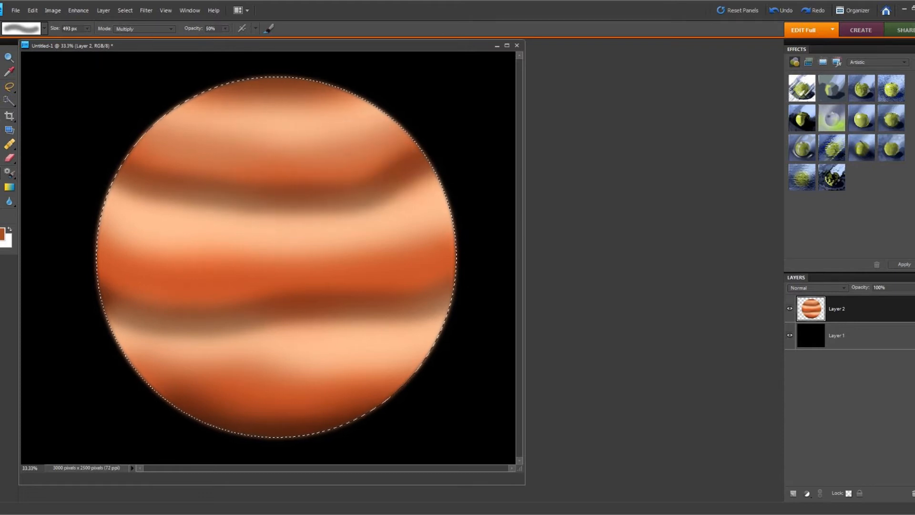
# Set up a soft round 300 px brush in Lighten mode with the light peach foreground colour #f7c29e.
pyautogui.click(2, 234)
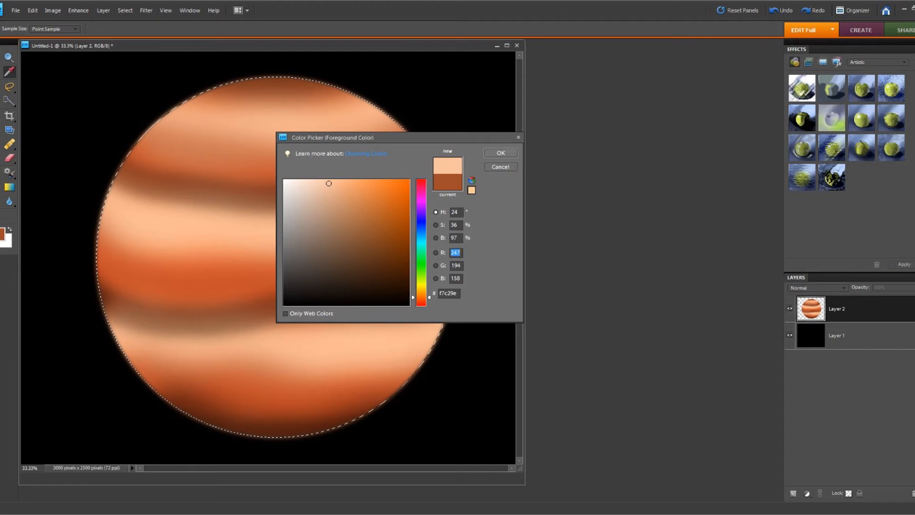
pyautogui.click(500, 152)
pyautogui.click(44, 28)
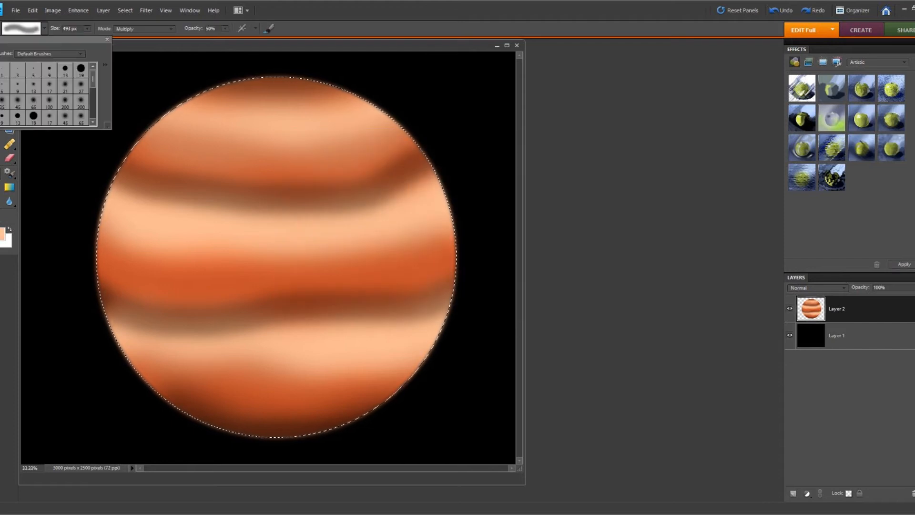
pyautogui.click(81, 103)
pyautogui.click(143, 28)
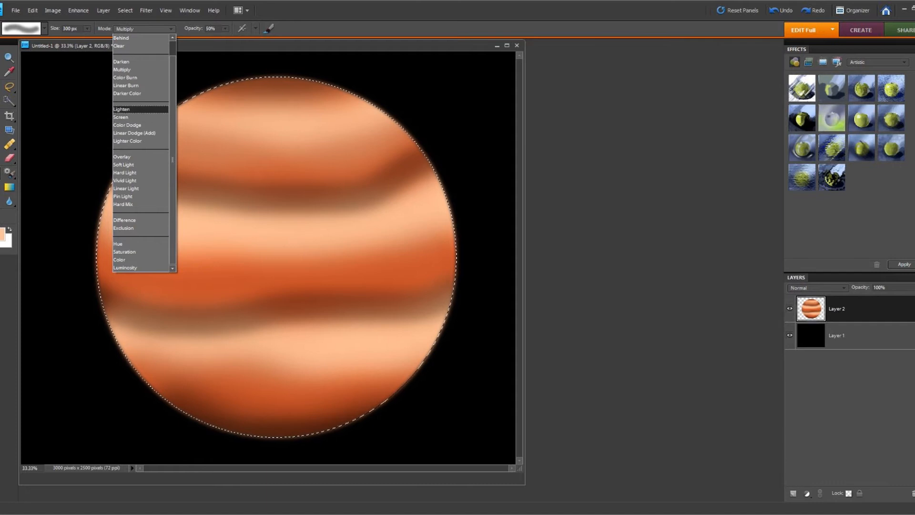
pyautogui.click(122, 109)
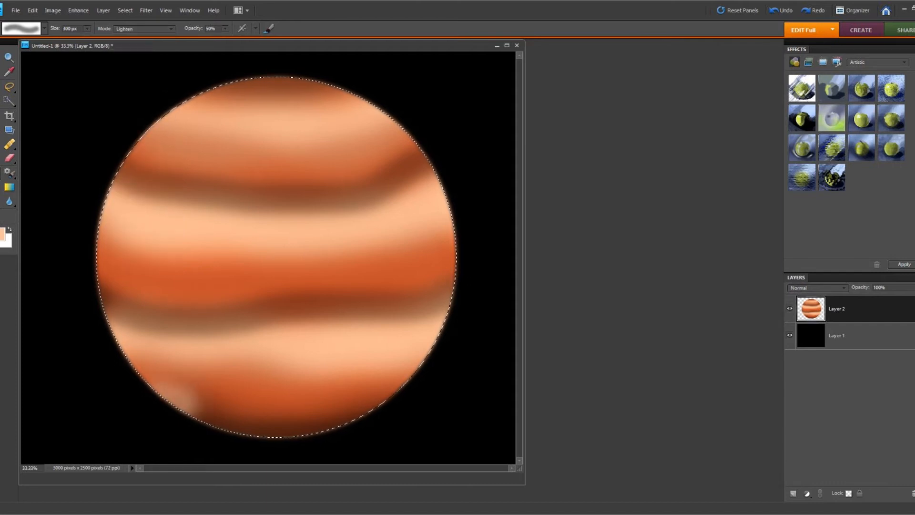
# Undo the light dab at the disc's lower edge and reduce the brush opacity to 29%.
pyautogui.click(32, 11)
pyautogui.click(62, 21)
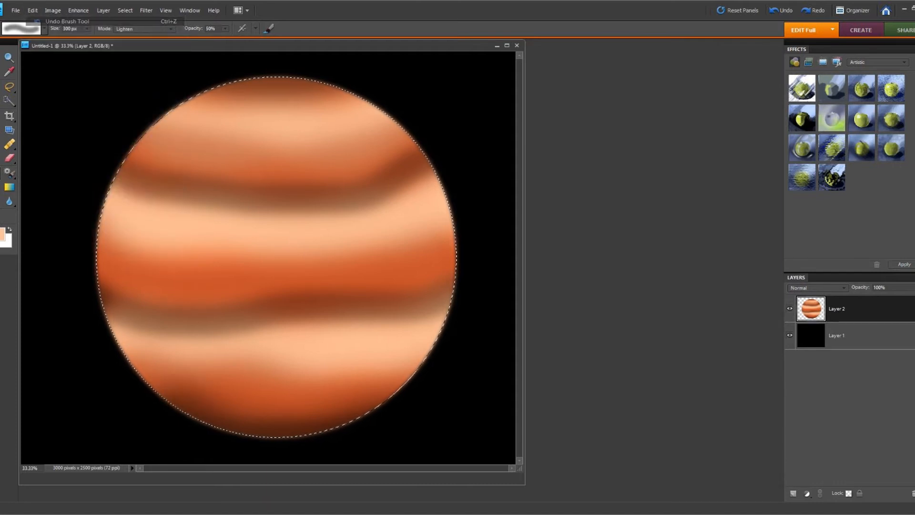
pyautogui.click(225, 29)
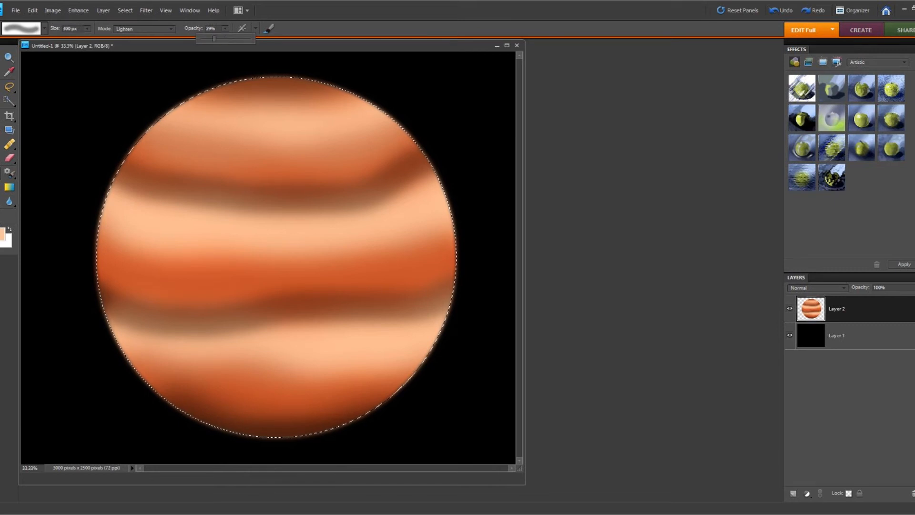
# Brush faint peach strokes over the bottom area and the two dark brown bands to soften them.
pyautogui.moveTo(163, 385); pyautogui.dragTo(172, 390)
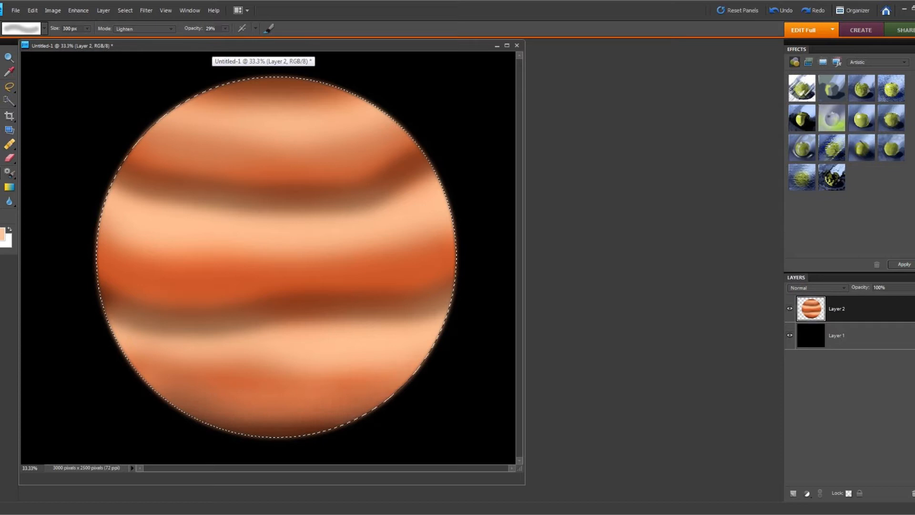
pyautogui.moveTo(124, 305); pyautogui.dragTo(411, 299)
pyautogui.moveTo(427, 188)
pyautogui.mouseDown()
pyautogui.moveTo(233, 193)
pyautogui.moveTo(129, 172)
pyautogui.mouseUp()
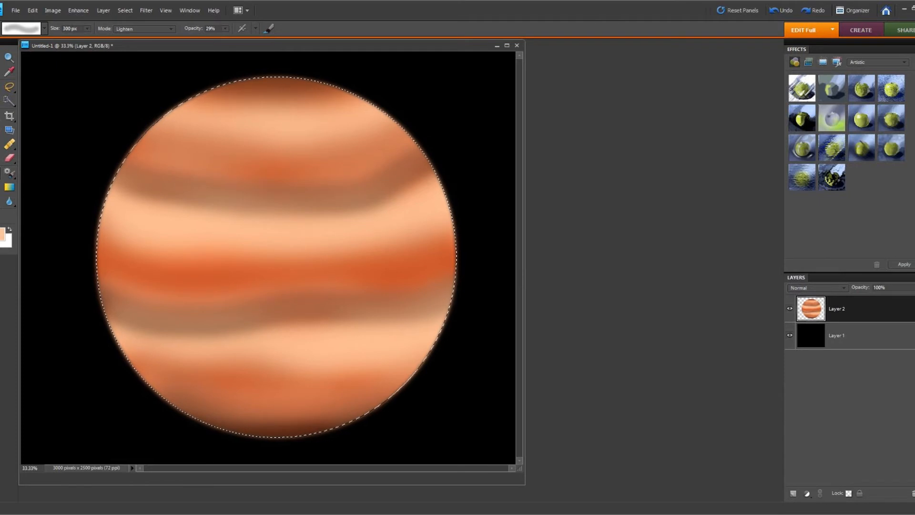
# Change the foreground colour to a deeper reddish orange and set the brush size to 533 px.
pyautogui.click(44, 28)
pyautogui.click(2, 234)
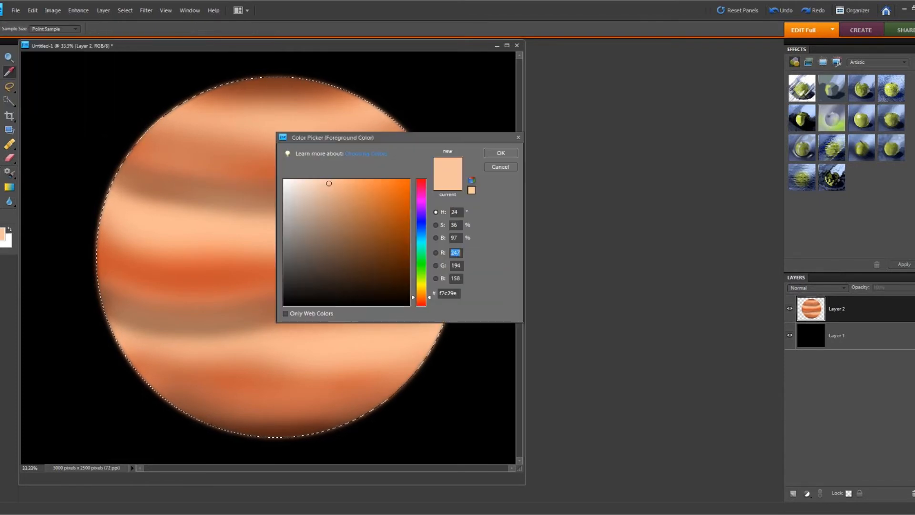
pyautogui.moveTo(329, 183)
pyautogui.mouseDown()
pyautogui.moveTo(380, 188)
pyautogui.moveTo(355, 211)
pyautogui.mouseUp()
pyautogui.moveTo(422, 297); pyautogui.dragTo(422, 301)
pyautogui.press('Return')
pyautogui.press('b')
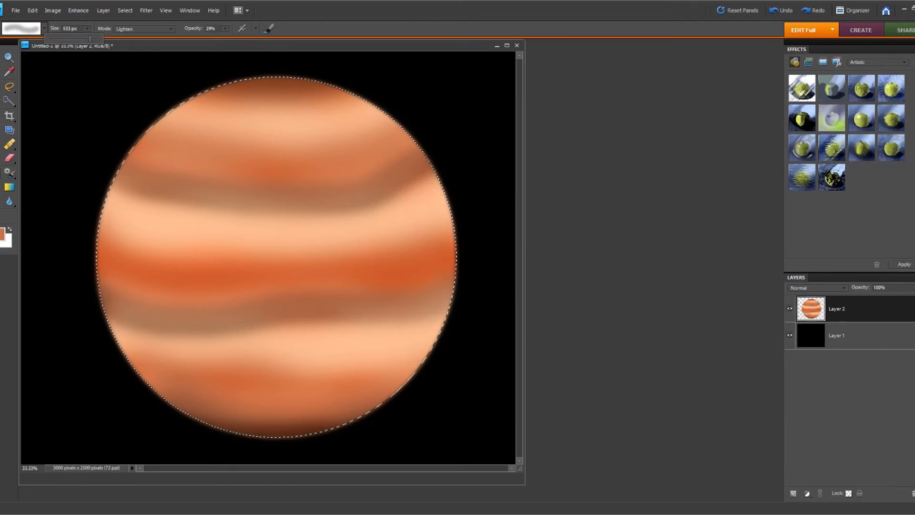
# Set the brush mode to Multiply and paint translucent reddish-orange strokes over the lower pale band and the central orange band.
pyautogui.click(143, 29)
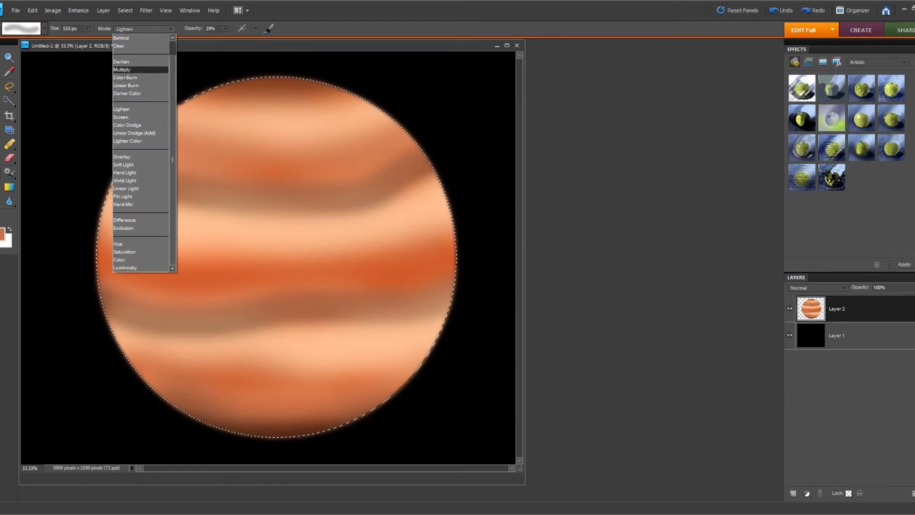
pyautogui.click(134, 69)
pyautogui.moveTo(132, 347)
pyautogui.mouseDown()
pyautogui.moveTo(213, 364)
pyautogui.moveTo(357, 360)
pyautogui.moveTo(398, 350)
pyautogui.mouseUp()
pyautogui.moveTo(439, 282)
pyautogui.mouseDown()
pyautogui.moveTo(358, 301)
pyautogui.moveTo(117, 288)
pyautogui.mouseUp()
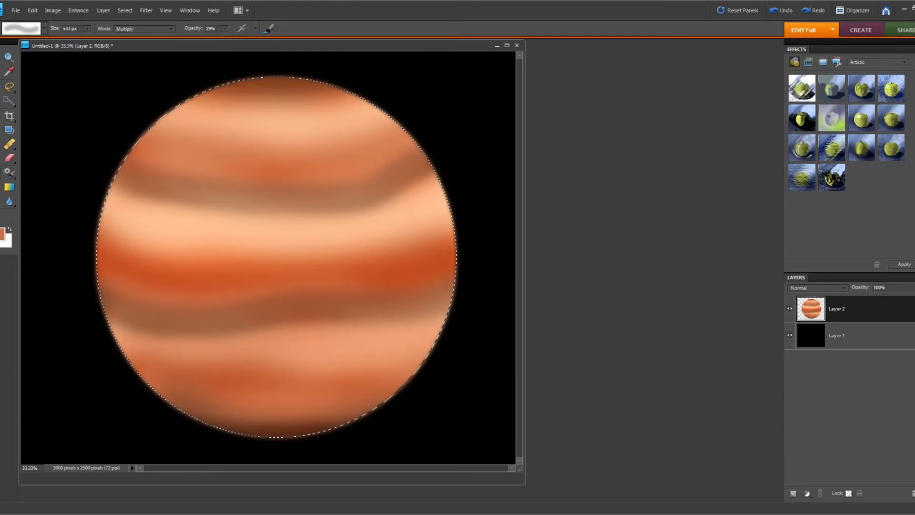
# Brush reddish orange over the upper band, and at 52% opacity over the lower, central and upper bands to deepen them.
pyautogui.moveTo(167, 170); pyautogui.dragTo(372, 183)
pyautogui.click(225, 28)
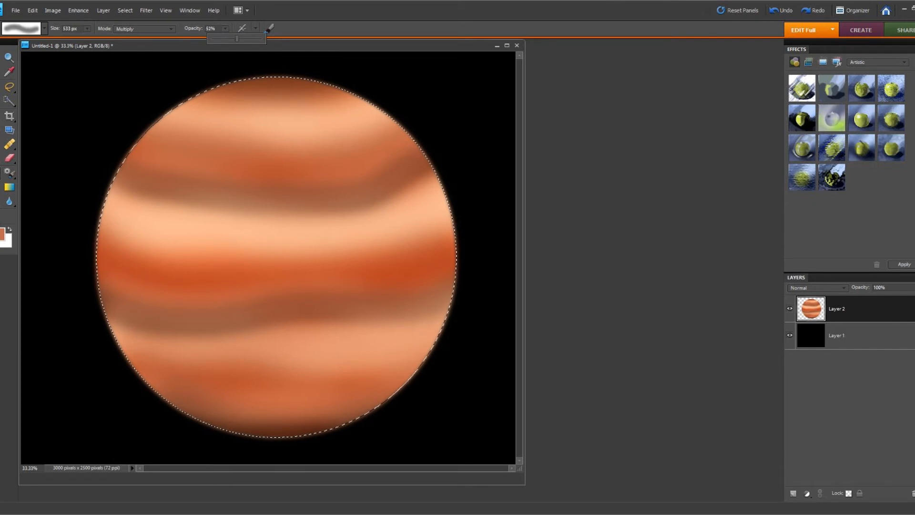
pyautogui.moveTo(143, 310)
pyautogui.mouseDown()
pyautogui.moveTo(201, 343)
pyautogui.moveTo(305, 352)
pyautogui.moveTo(443, 309)
pyautogui.mouseUp()
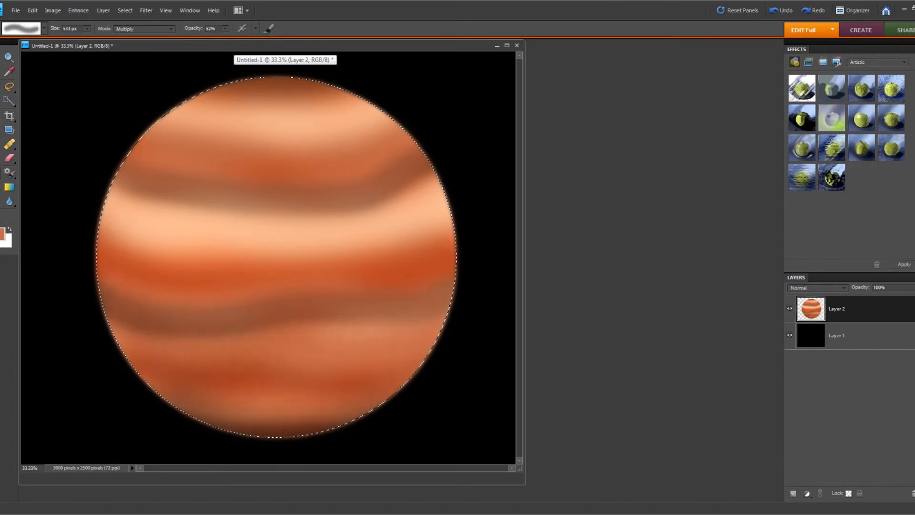
pyautogui.moveTo(405, 267)
pyautogui.mouseDown()
pyautogui.moveTo(229, 286)
pyautogui.moveTo(103, 272)
pyautogui.mouseUp()
pyautogui.moveTo(124, 155); pyautogui.dragTo(431, 178)
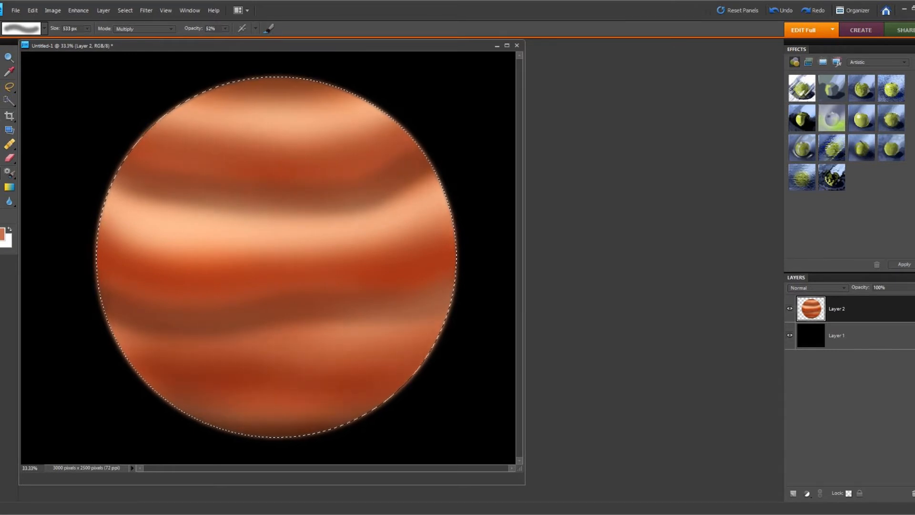
# Change the foreground colour to a bright, saturated orange-red.
pyautogui.click(2, 234)
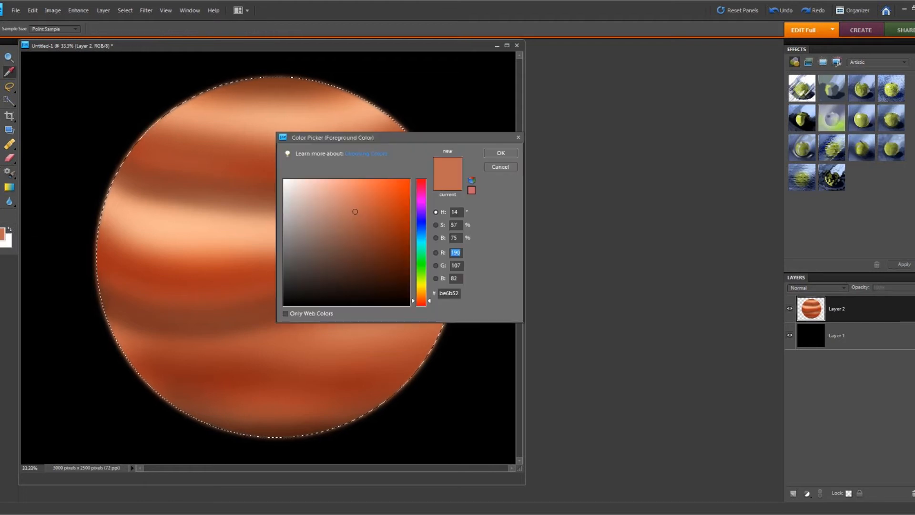
pyautogui.moveTo(429, 301); pyautogui.dragTo(429, 304)
pyautogui.click(395, 183)
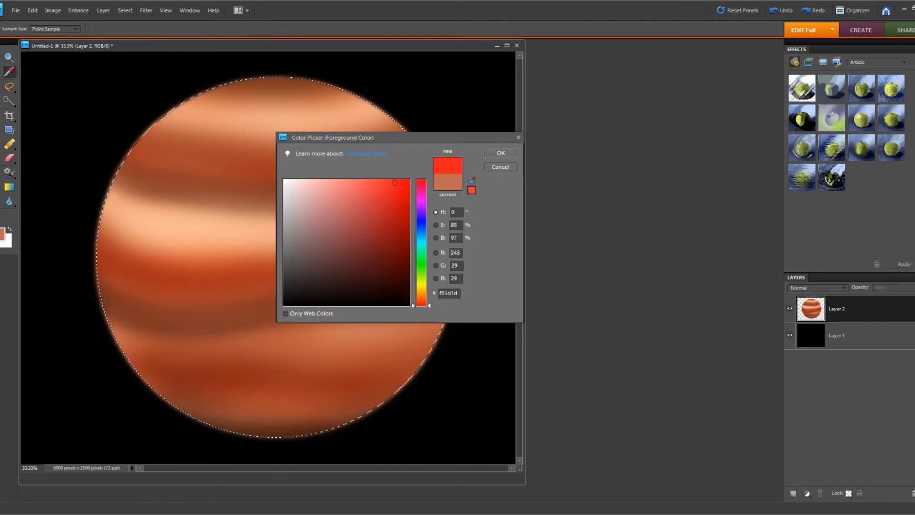
pyautogui.moveTo(429, 306); pyautogui.dragTo(429, 304)
pyautogui.click(501, 153)
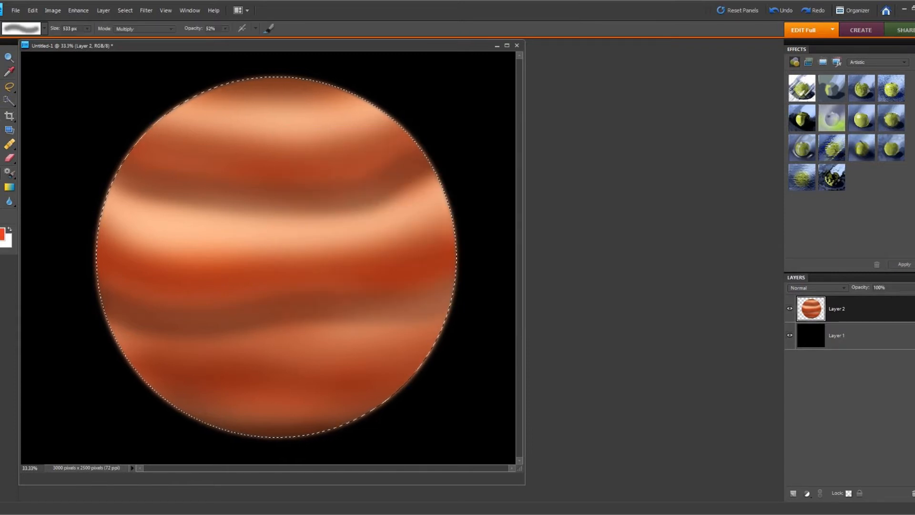
# Paint a red oval storm spot in the planet's lower-left area with a 200 px soft brush at 87% opacity.
pyautogui.click(44, 29)
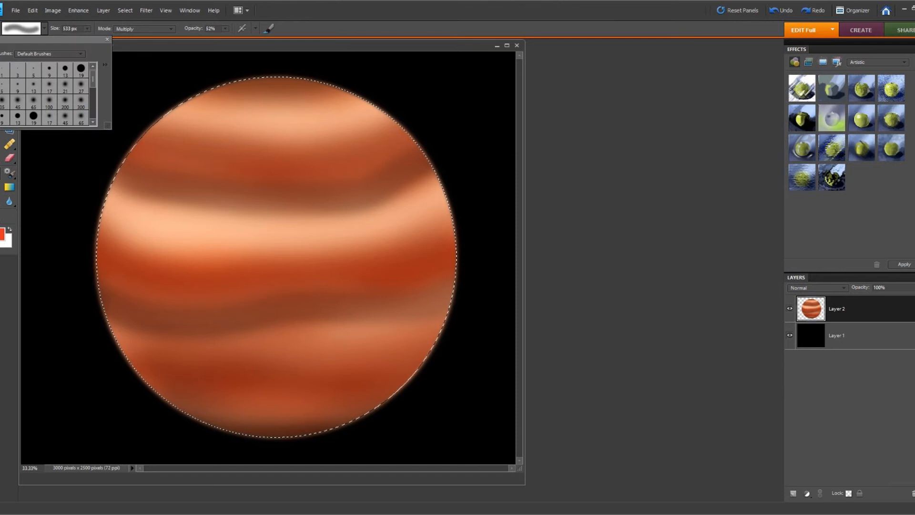
pyautogui.click(65, 101)
pyautogui.click(225, 29)
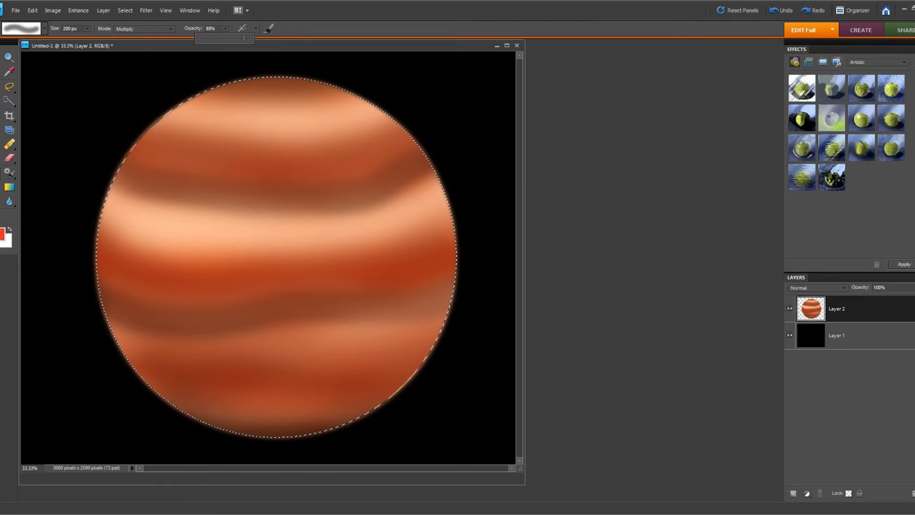
pyautogui.moveTo(246, 38); pyautogui.dragTo(245, 38)
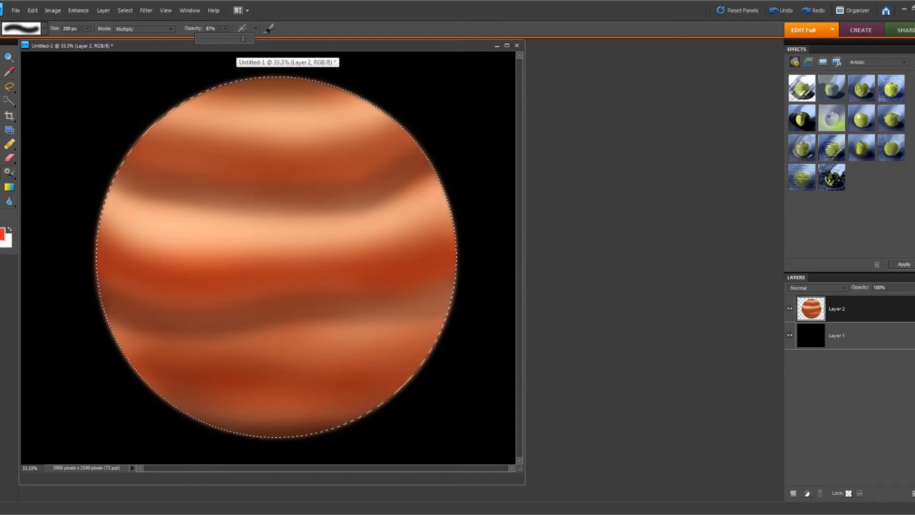
pyautogui.click(145, 348)
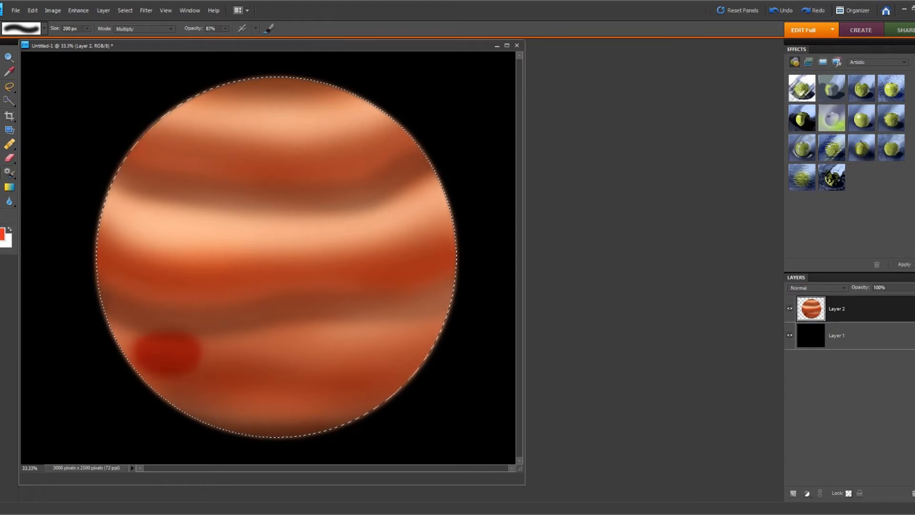
# Change the foreground colour to greyish pink #baa29b and reduce the brush opacity to 18%.
pyautogui.click(2, 234)
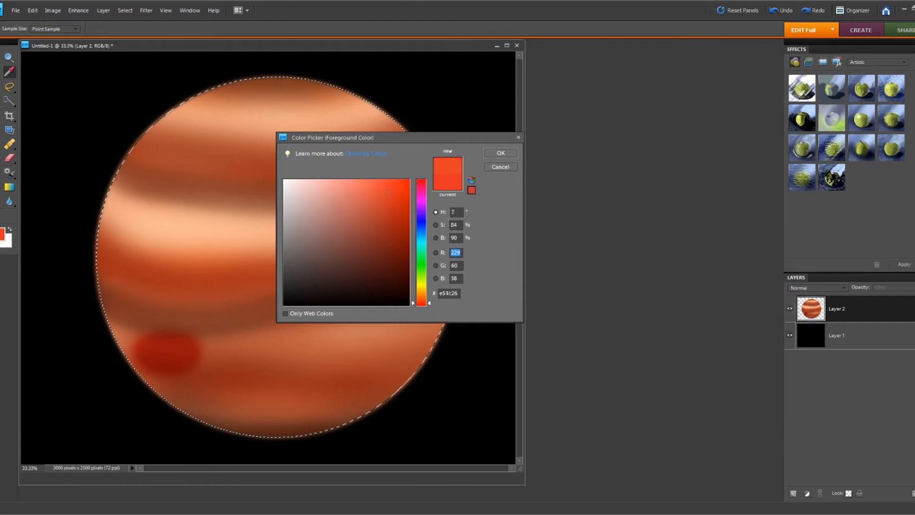
pyautogui.moveTo(429, 302); pyautogui.dragTo(429, 301)
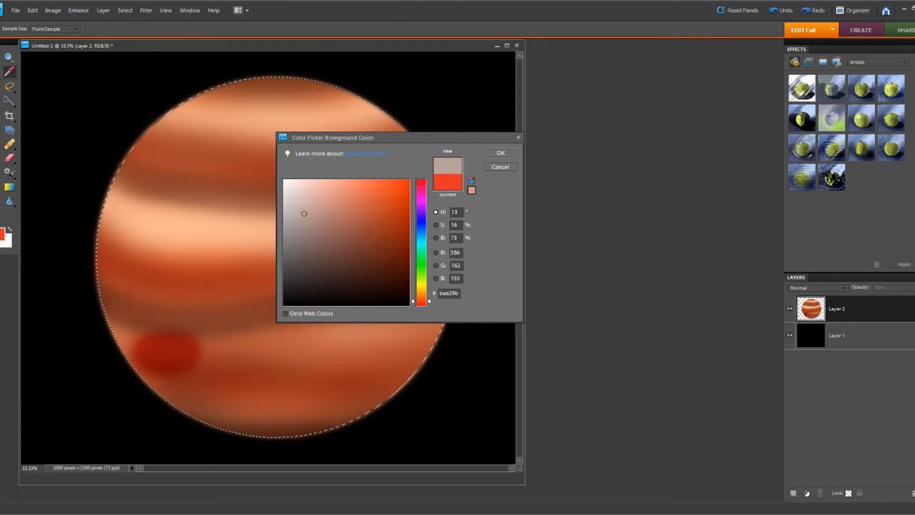
pyautogui.click(501, 152)
pyautogui.click(226, 28)
pyautogui.moveTo(225, 38); pyautogui.dragTo(190, 38)
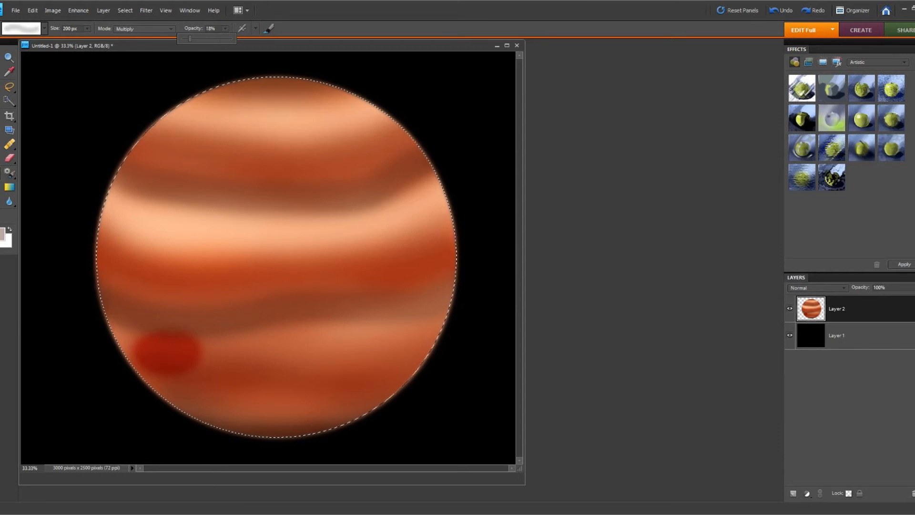
# Set the soft brush to 65 px and lightly shade the lower part of the red spot.
pyautogui.click(45, 28)
pyautogui.click(18, 101)
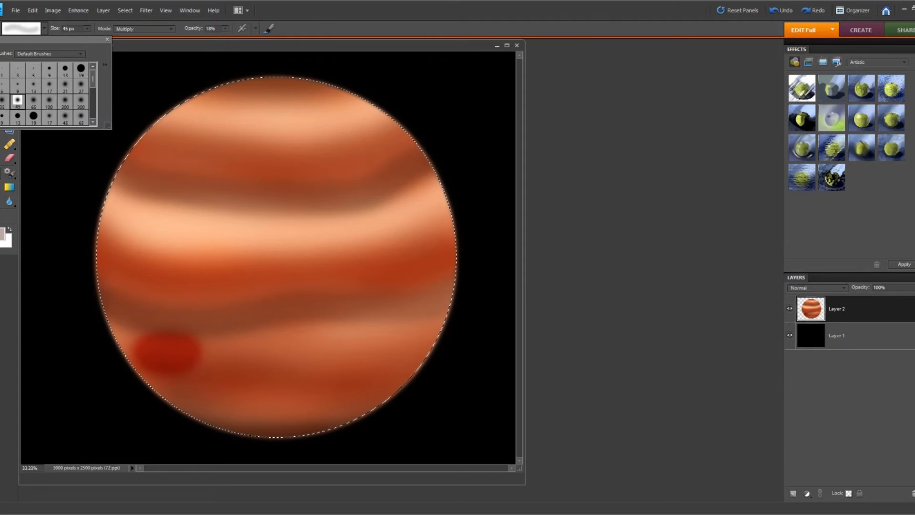
pyautogui.click(33, 101)
pyautogui.press('Escape')
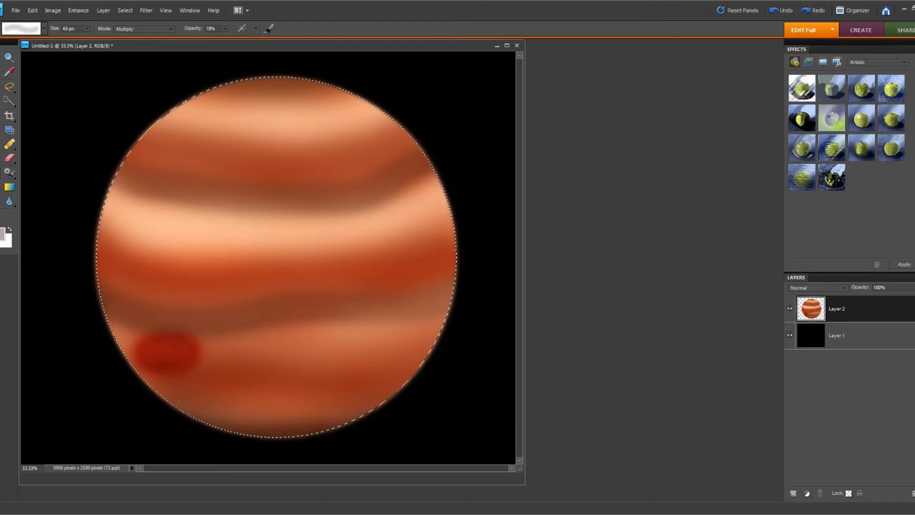
# Raise the brush opacity to 31% and darken the red spot's rim, enlarging the brush to 100 px.
pyautogui.click(226, 28)
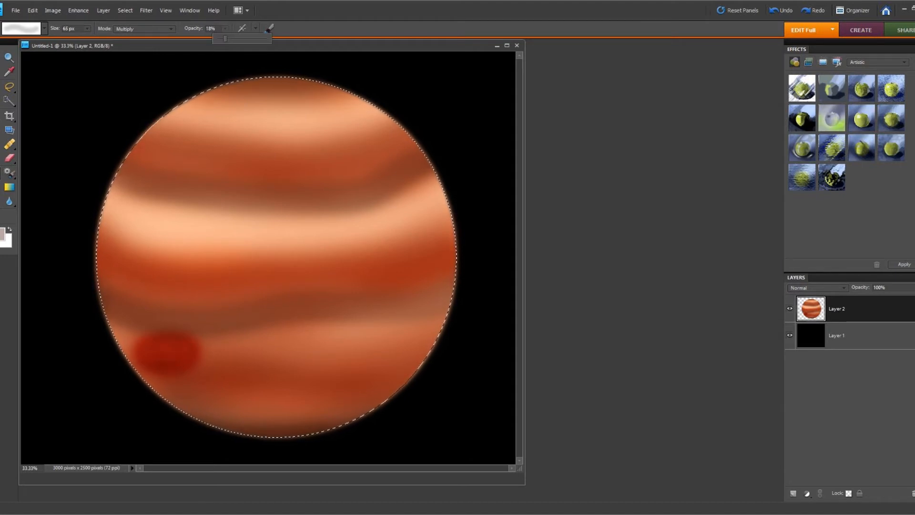
pyautogui.moveTo(226, 38); pyautogui.dragTo(232, 39)
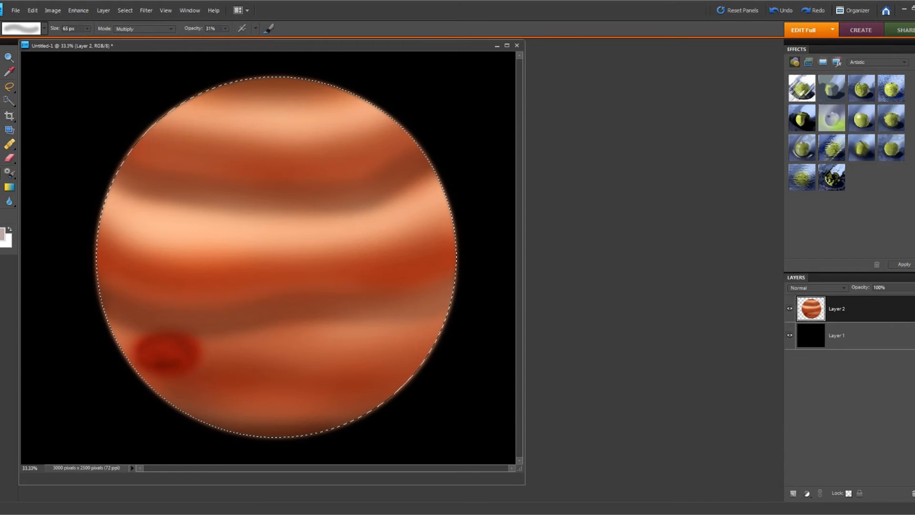
pyautogui.click(45, 29)
pyautogui.click(49, 99)
pyautogui.click(44, 28)
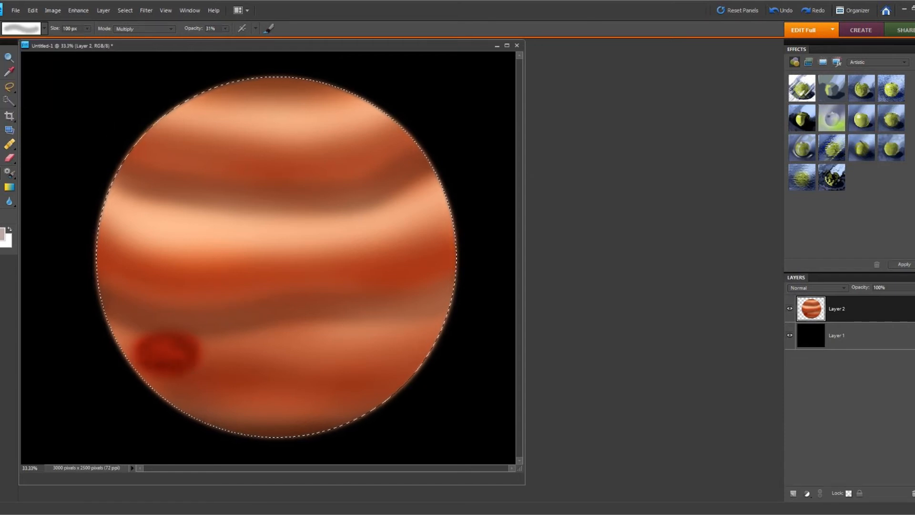
# Dab highlights onto the red spot with a very pale pink brush in Soft Light mode at 74% opacity.
pyautogui.click(2, 234)
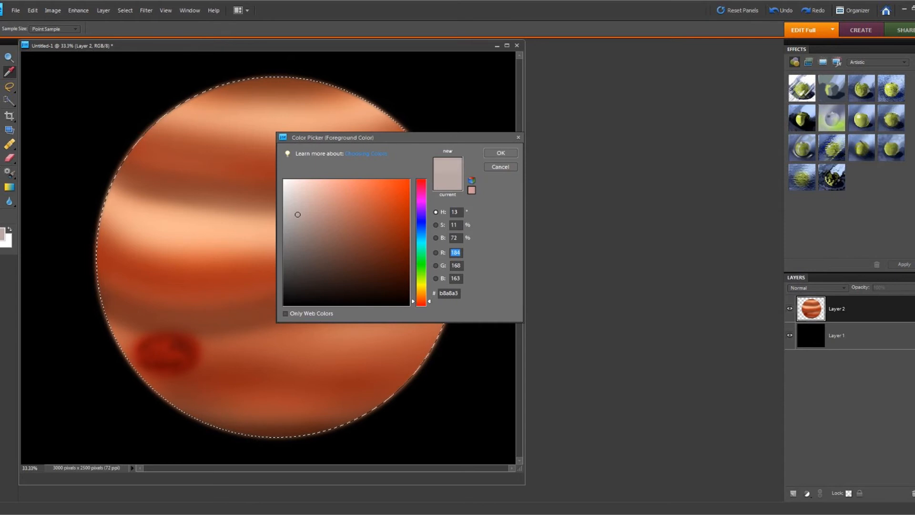
pyautogui.press('Return')
pyautogui.click(143, 29)
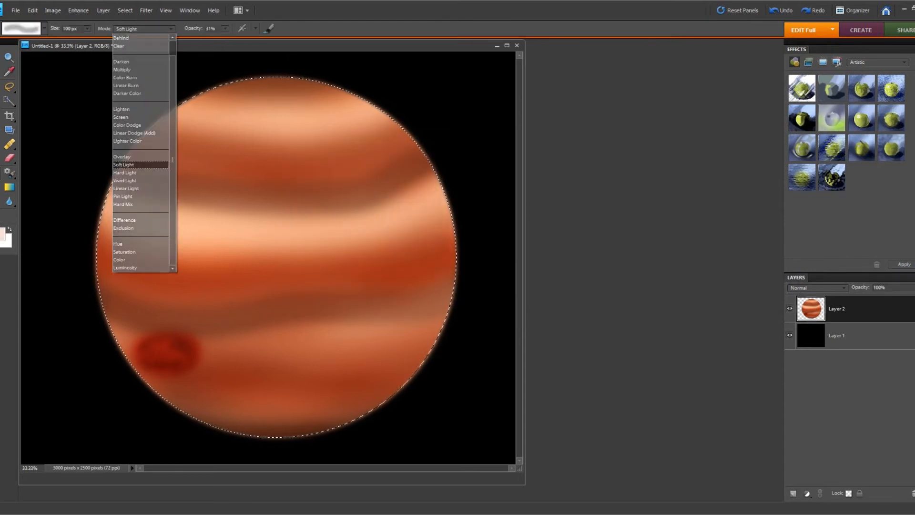
pyautogui.click(123, 165)
pyautogui.click(225, 29)
pyautogui.moveTo(226, 38); pyautogui.dragTo(246, 38)
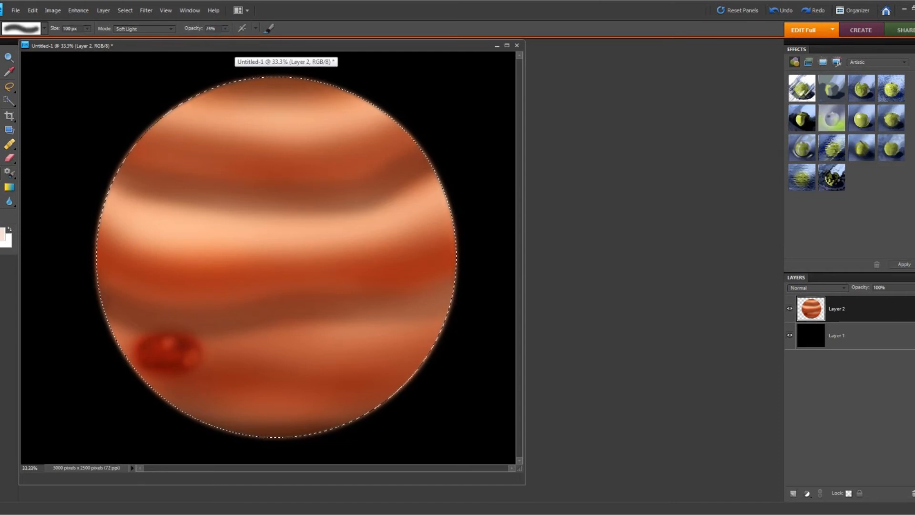
# Enlarge the soft brush to 200 px and add more mottling to the red spot.
pyautogui.click(44, 28)
pyautogui.click(65, 99)
pyautogui.click(45, 28)
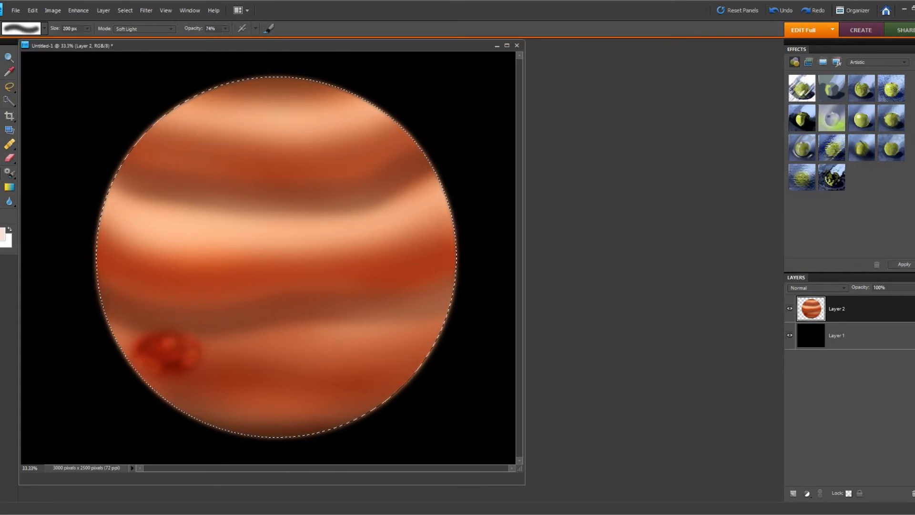
# Change the foreground colour to bright red #f12010 and set the brush to Multiply mode at 29% opacity.
pyautogui.click(3, 234)
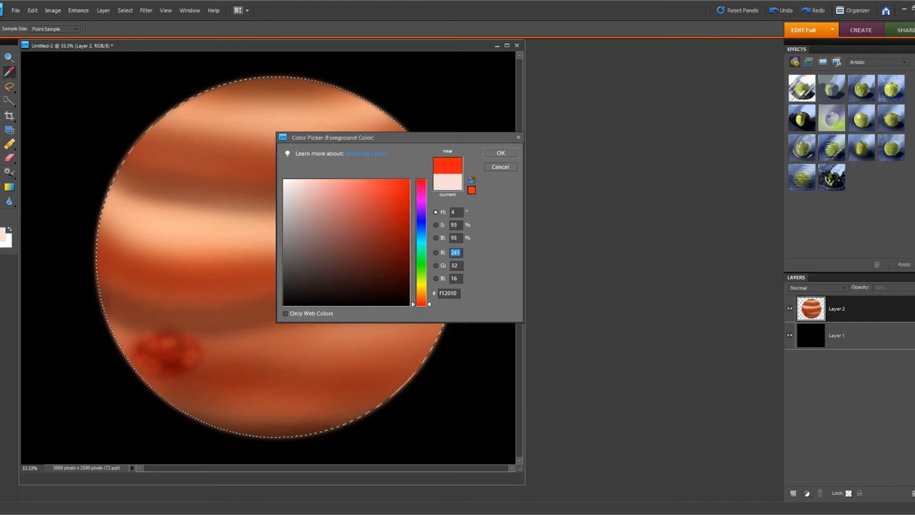
pyautogui.click(501, 153)
pyautogui.click(143, 28)
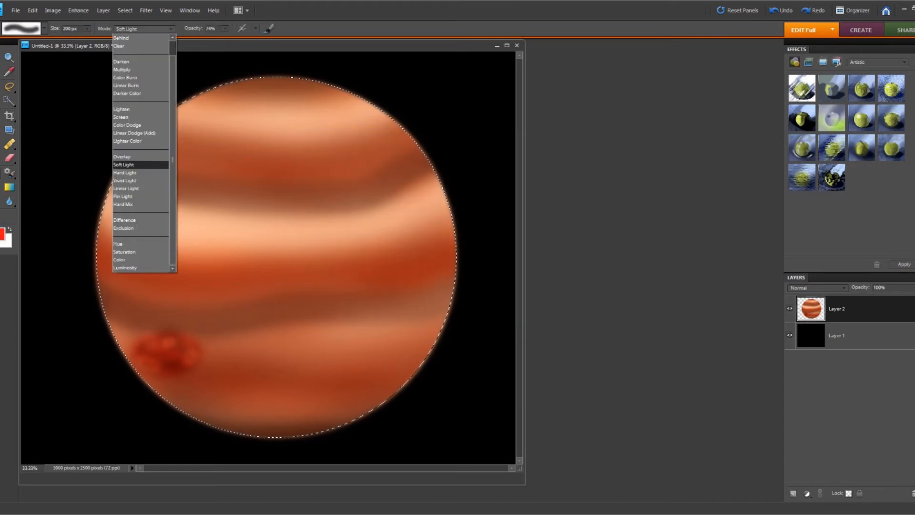
pyautogui.click(121, 69)
pyautogui.click(225, 29)
pyautogui.moveTo(225, 38); pyautogui.dragTo(202, 38)
# Dab red over the storm spot with a 300 px soft brush, raising the opacity to 39%.
pyautogui.click(44, 28)
pyautogui.click(80, 84)
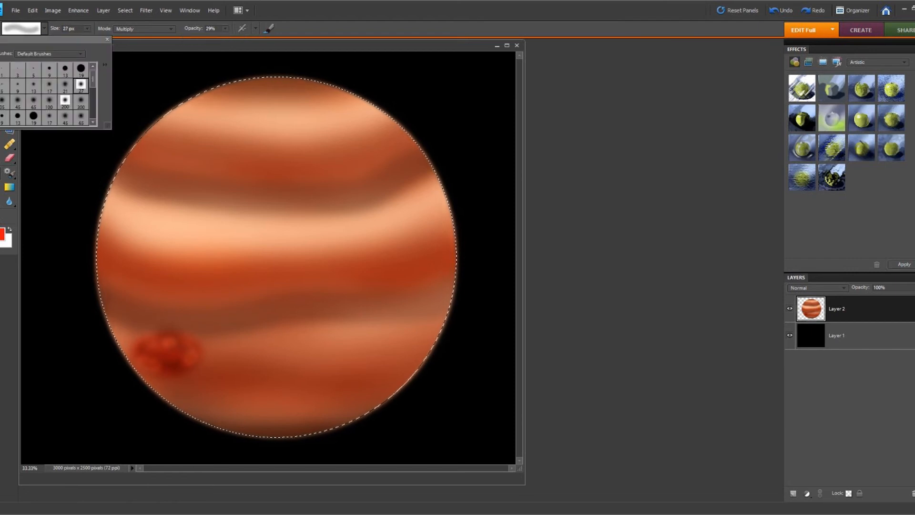
pyautogui.click(81, 100)
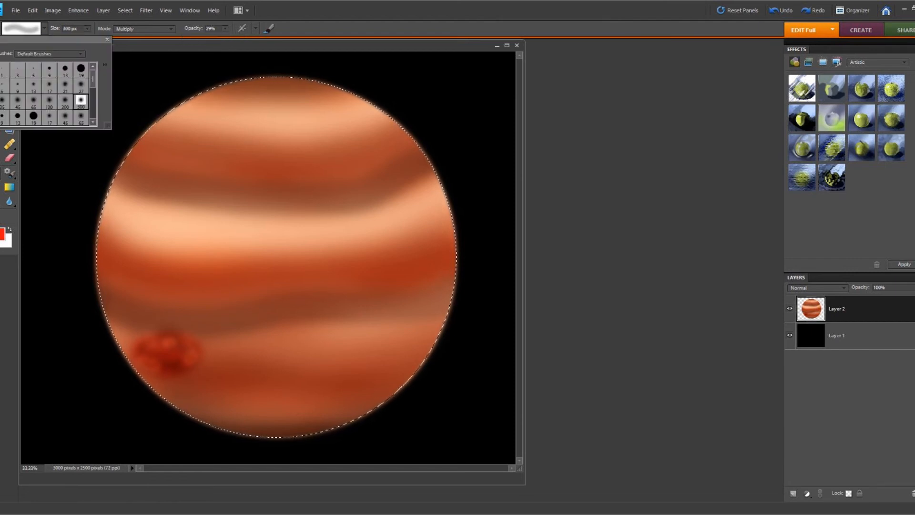
pyautogui.click(151, 352)
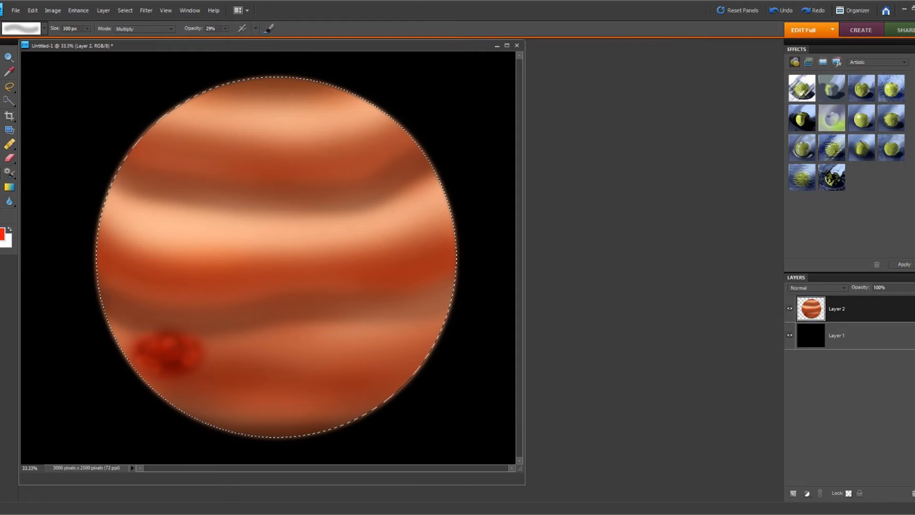
pyautogui.click(225, 29)
pyautogui.moveTo(225, 38); pyautogui.dragTo(230, 39)
pyautogui.click(158, 356)
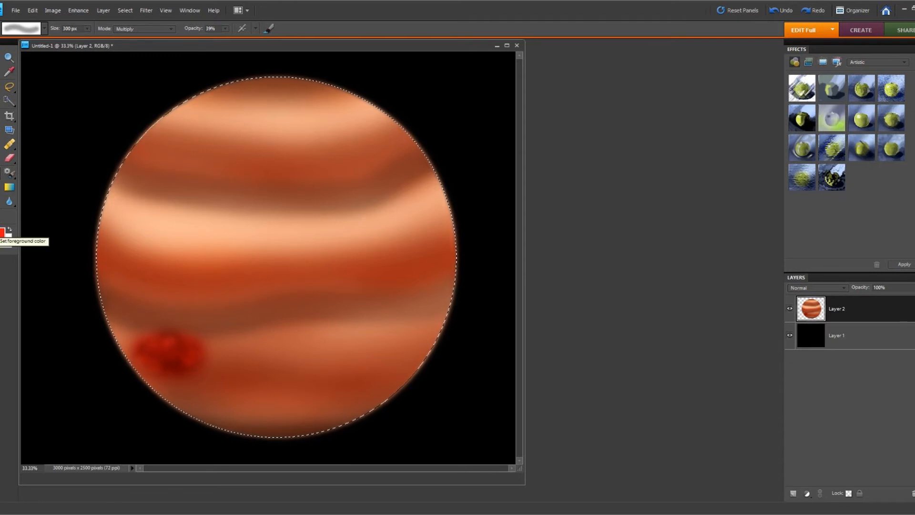
# Change the foreground colour to pale cream #ffe8d5 and set a 100 px soft brush to Lighten mode at 79% opacity.
pyautogui.click(2, 234)
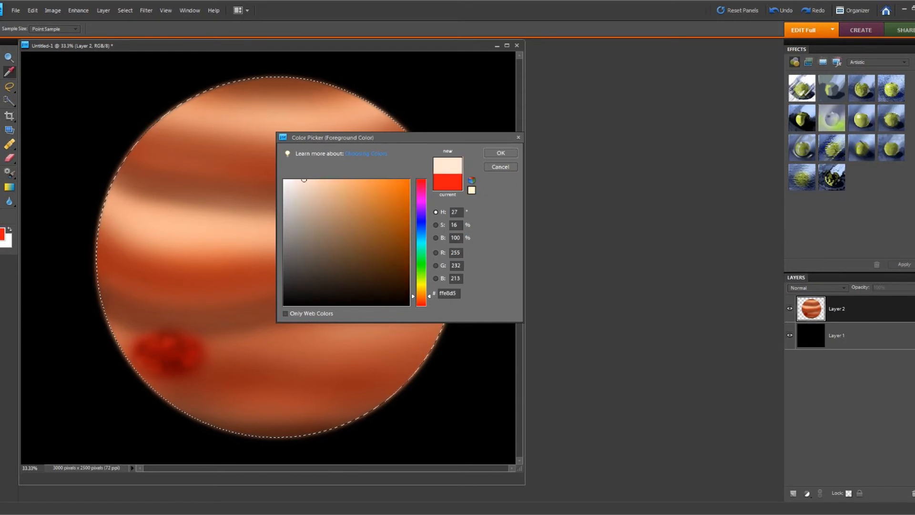
pyautogui.press('Return')
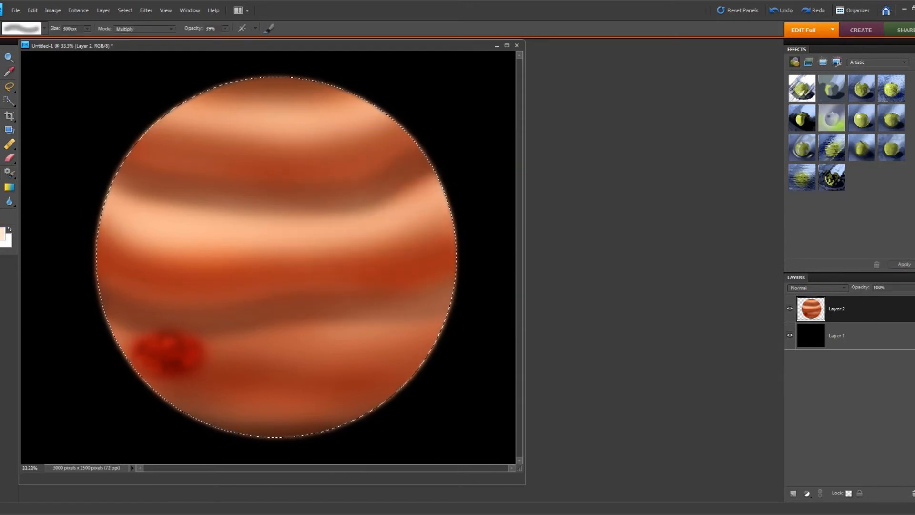
pyautogui.click(45, 29)
pyautogui.click(49, 101)
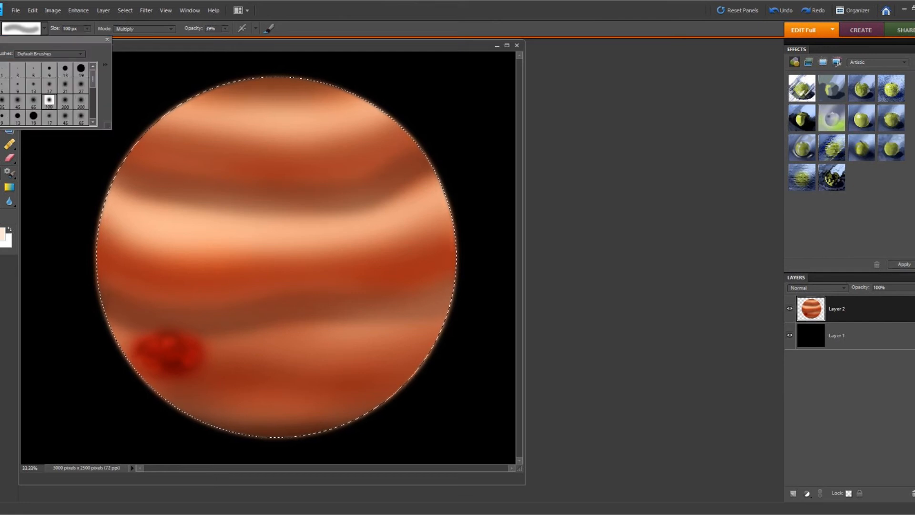
pyautogui.click(225, 29)
pyautogui.moveTo(226, 39); pyautogui.dragTo(246, 39)
pyautogui.click(171, 29)
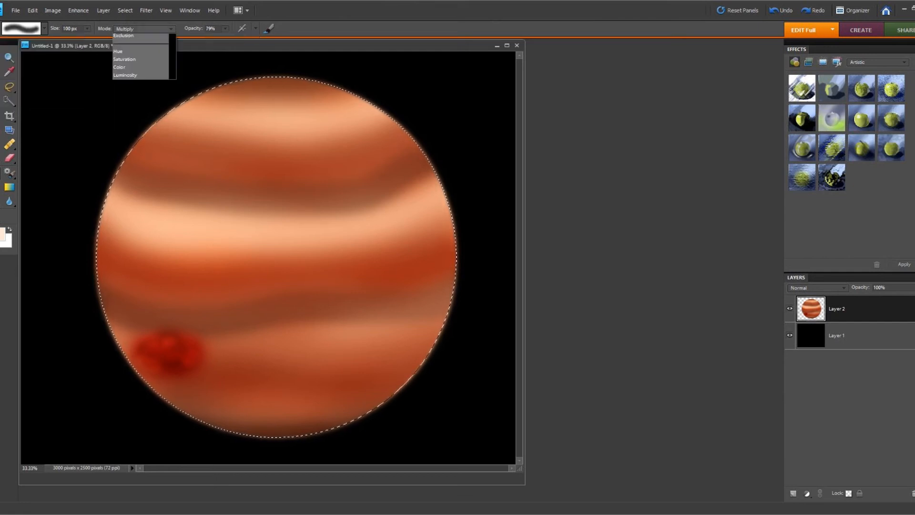
pyautogui.click(124, 109)
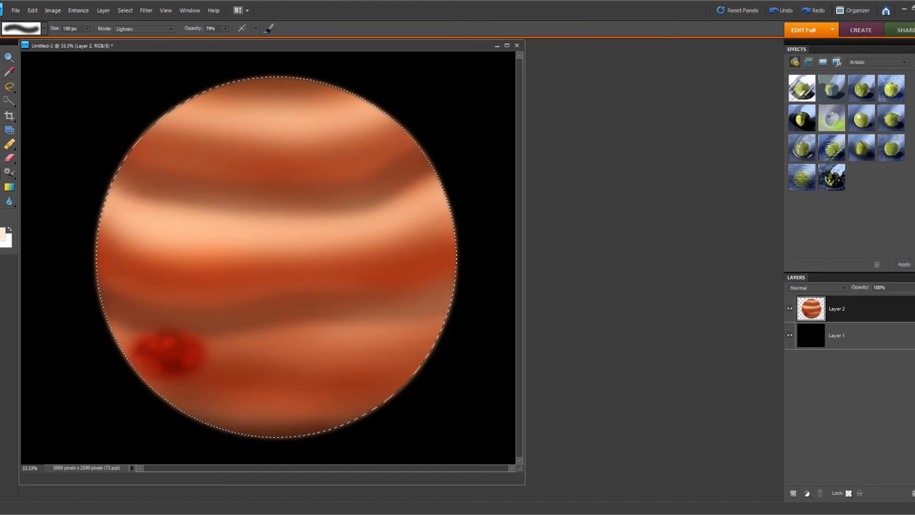
# Undo the last dab and scatter small pale spots across the planet's bands at 36% brush opacity.
pyautogui.click(33, 10)
pyautogui.click(72, 20)
pyautogui.click(225, 29)
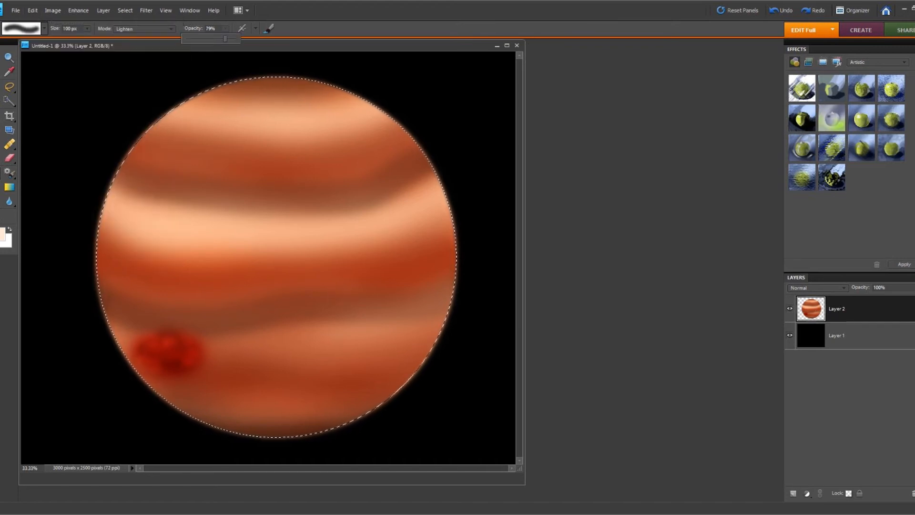
pyautogui.moveTo(202, 39); pyautogui.dragTo(203, 39)
pyautogui.click(353, 293)
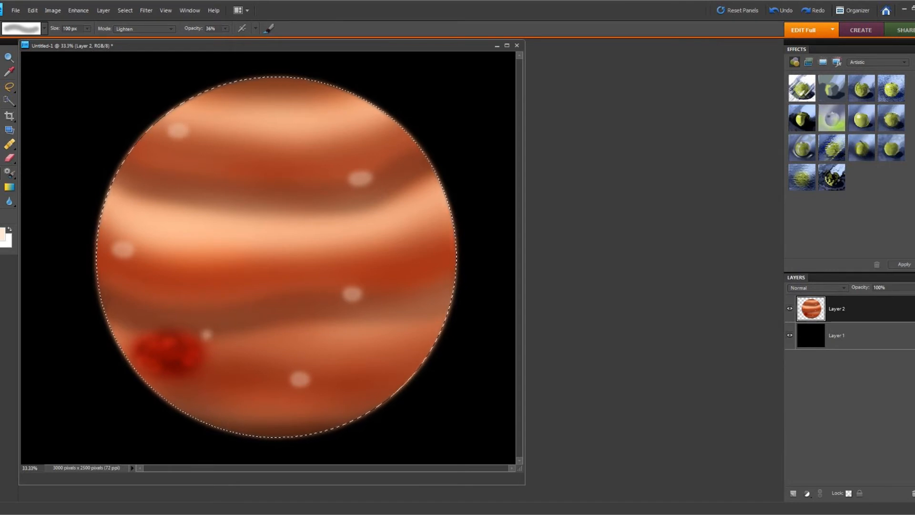
# Finish scattering pale spots across the planet's bands, and switch to dark brown #574231 with the brush in Multiply mode.
pyautogui.moveTo(208, 336); pyautogui.dragTo(211, 337)
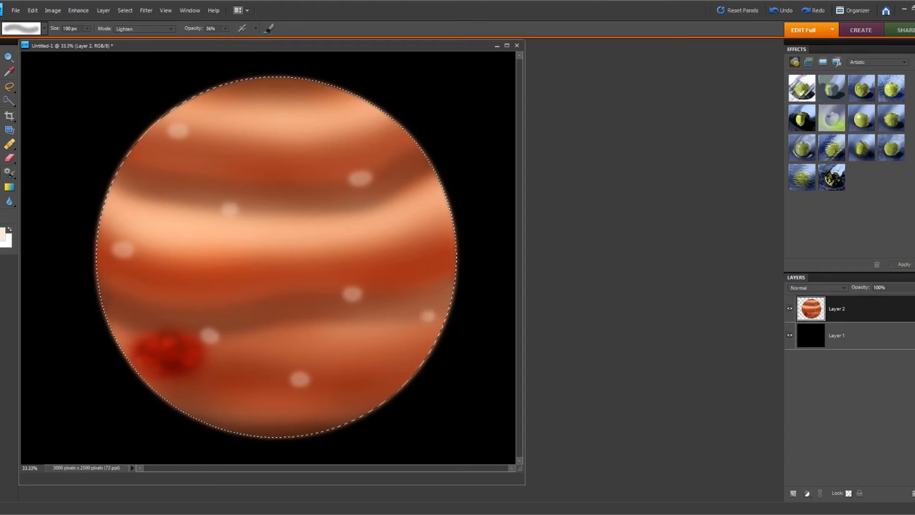
pyautogui.click(2, 233)
pyautogui.click(337, 263)
pyautogui.click(500, 153)
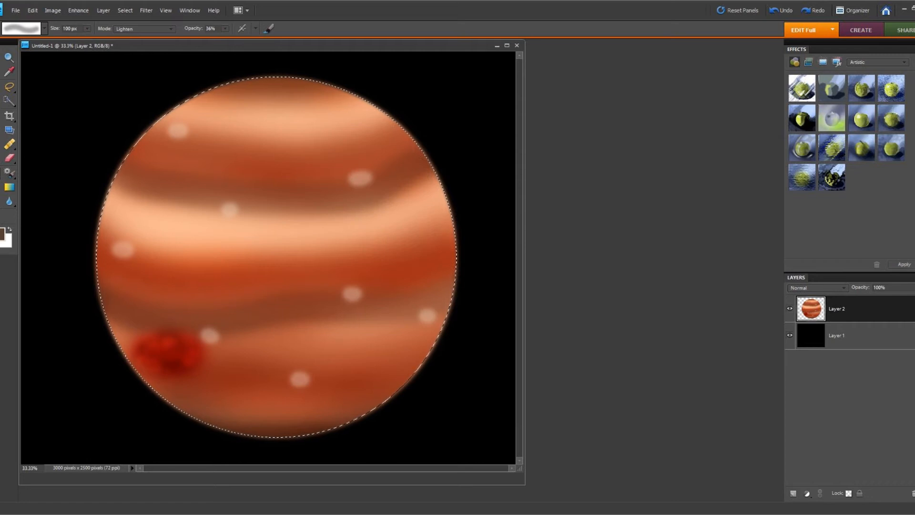
pyautogui.click(143, 28)
pyautogui.click(138, 62)
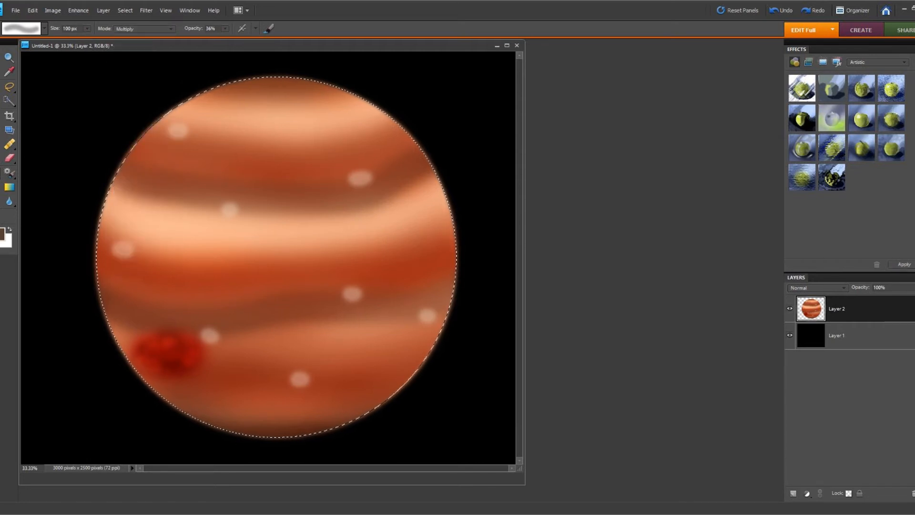
# Dab several dark brown spots across the planet with a 200 px soft brush at 36% opacity.
pyautogui.click(44, 29)
pyautogui.click(65, 100)
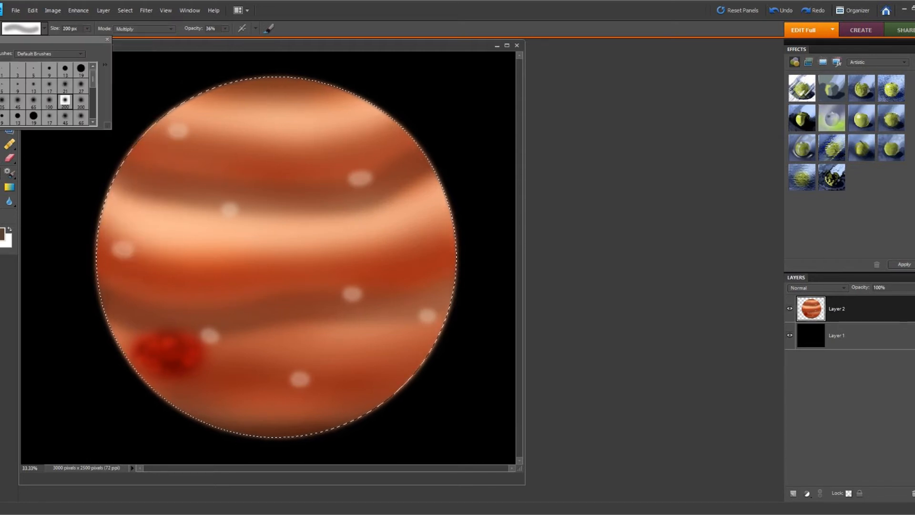
pyautogui.click(244, 401)
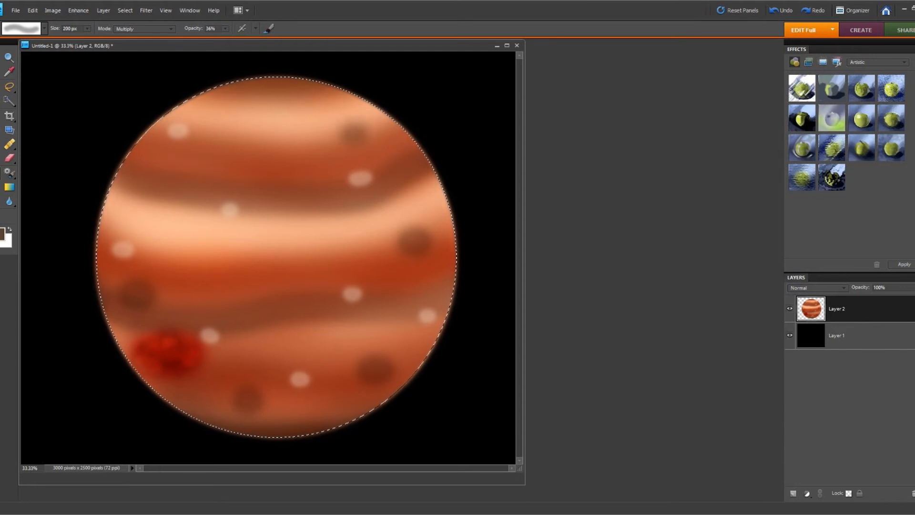
# Change the foreground colour to blue #3278c0.
pyautogui.click(3, 234)
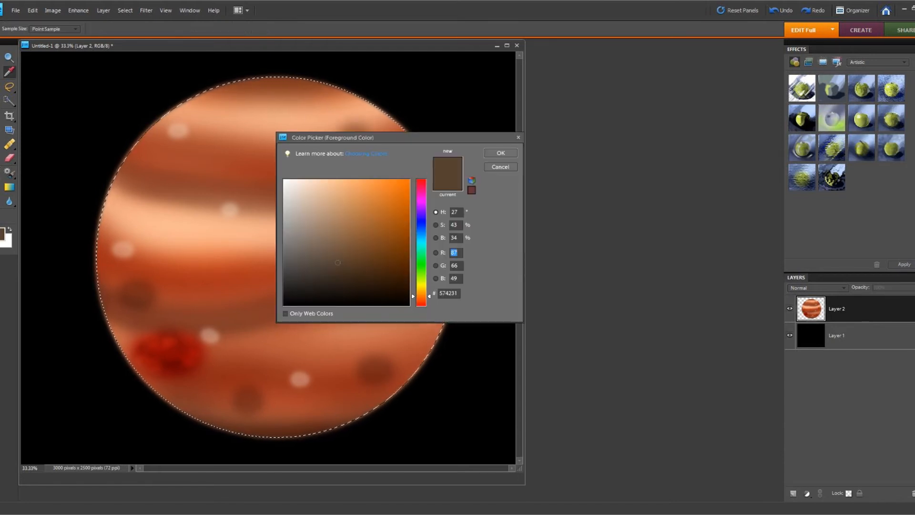
pyautogui.moveTo(421, 236); pyautogui.dragTo(421, 232)
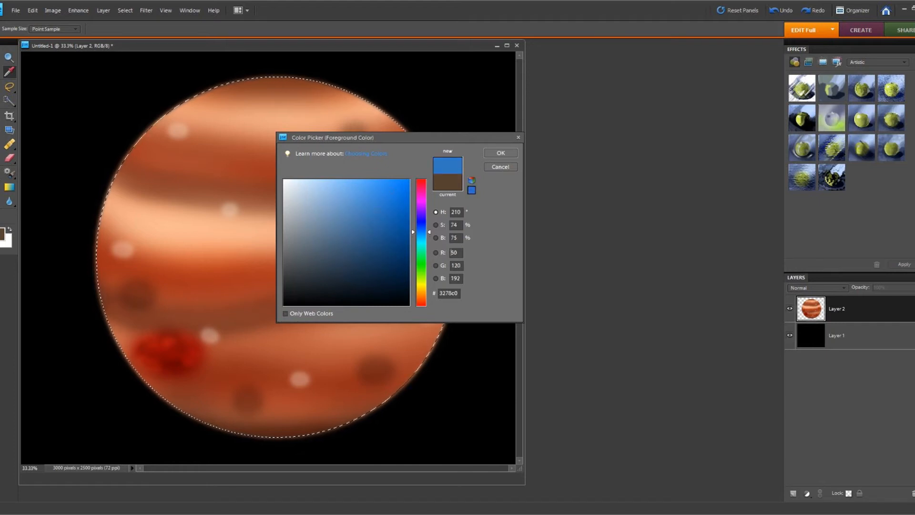
pyautogui.click(500, 152)
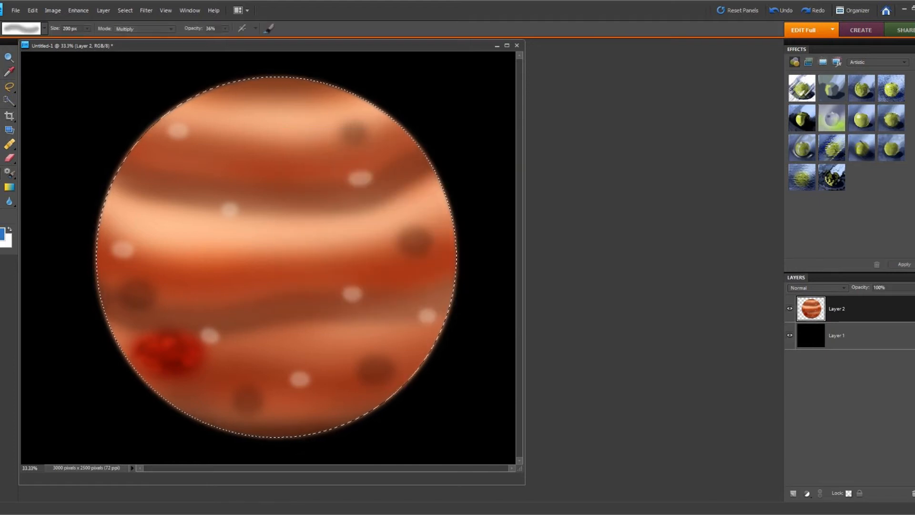
# Shade the planet's upper and lower poles with a 693 px soft brush in Multiply mode at 36% opacity.
pyautogui.click(45, 29)
pyautogui.click(81, 101)
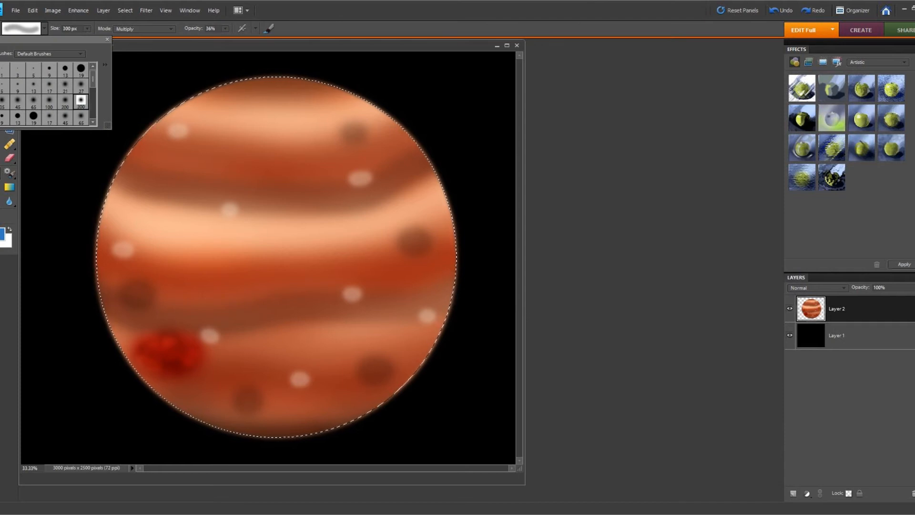
pyautogui.click(87, 29)
pyautogui.moveTo(87, 39); pyautogui.dragTo(91, 38)
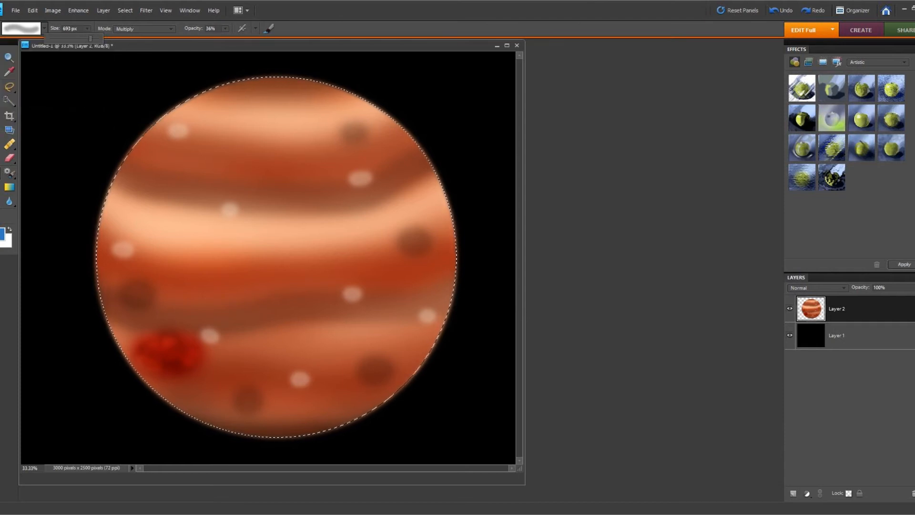
pyautogui.moveTo(183, 414); pyautogui.dragTo(204, 423)
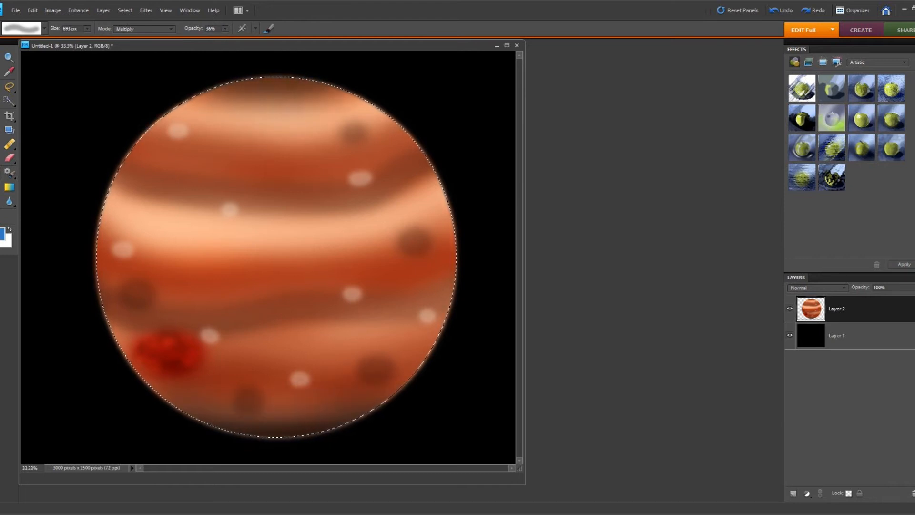
# Tint both poles blue with the brush in Soft Light mode, and switch back to Multiply mode to deepen them.
pyautogui.moveTo(267, 46); pyautogui.dragTo(310, 53)
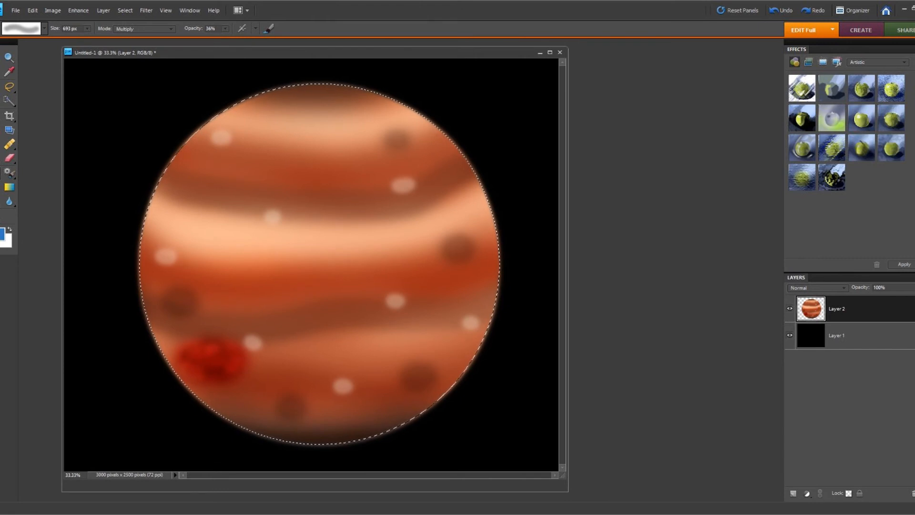
pyautogui.moveTo(310, 47); pyautogui.dragTo(310, 30)
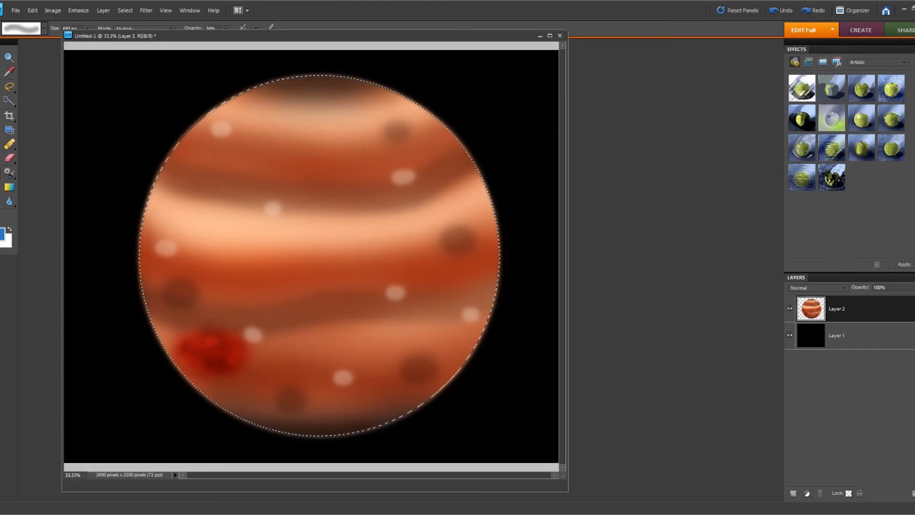
pyautogui.moveTo(267, 35); pyautogui.dragTo(267, 51)
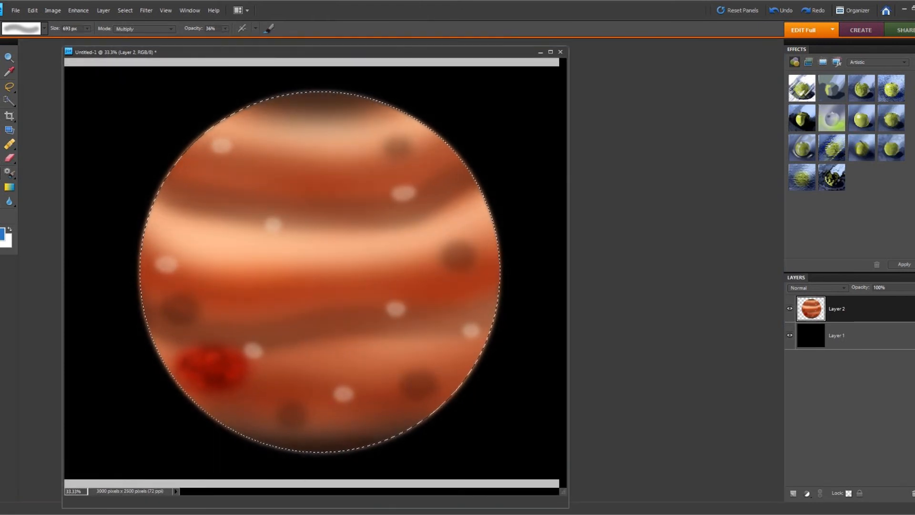
pyautogui.click(145, 29)
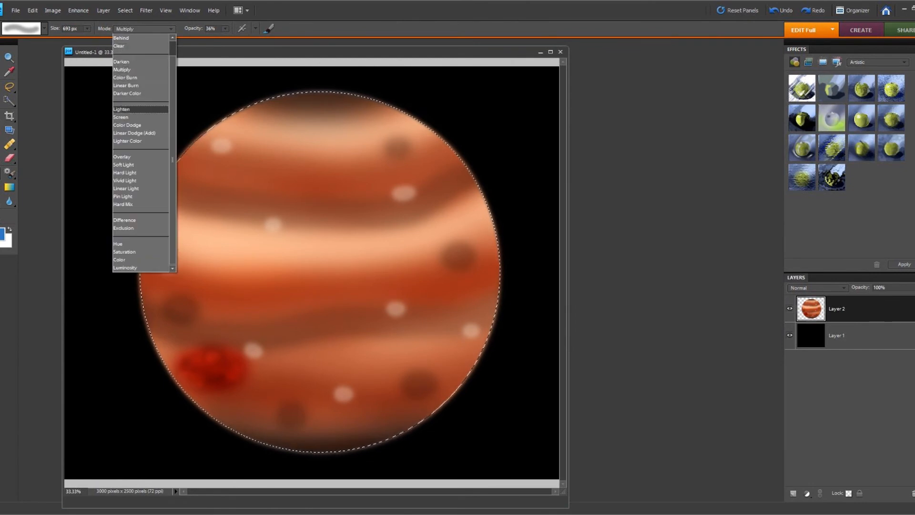
pyautogui.click(131, 165)
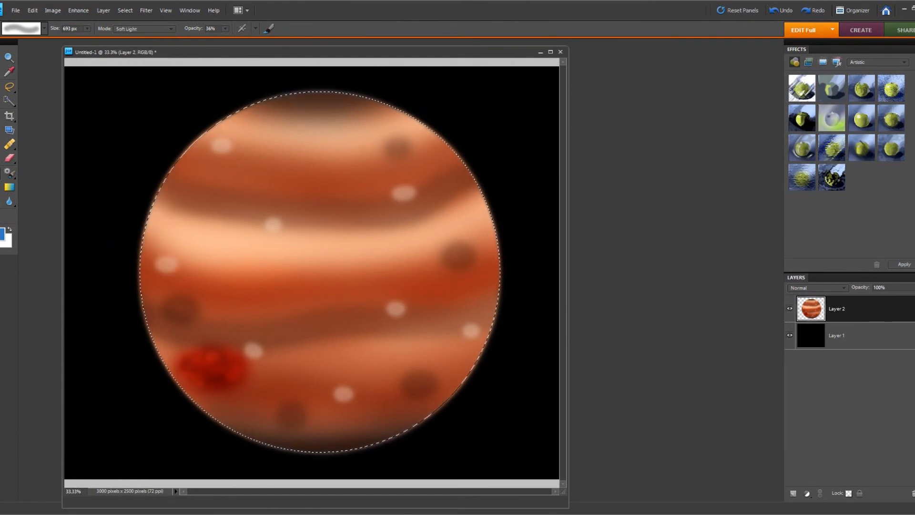
pyautogui.moveTo(267, 52)
pyautogui.mouseDown()
pyautogui.moveTo(242, 62)
pyautogui.moveTo(276, 54)
pyautogui.mouseUp()
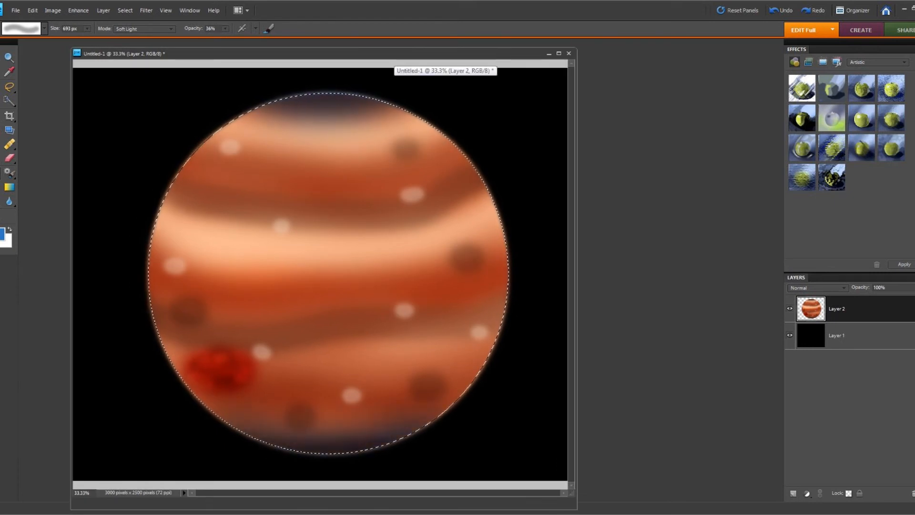
pyautogui.click(143, 29)
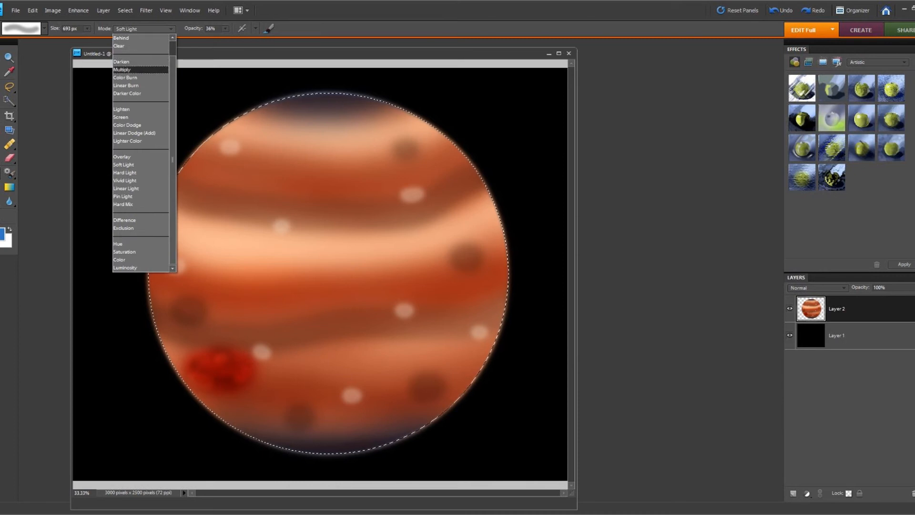
pyautogui.click(128, 67)
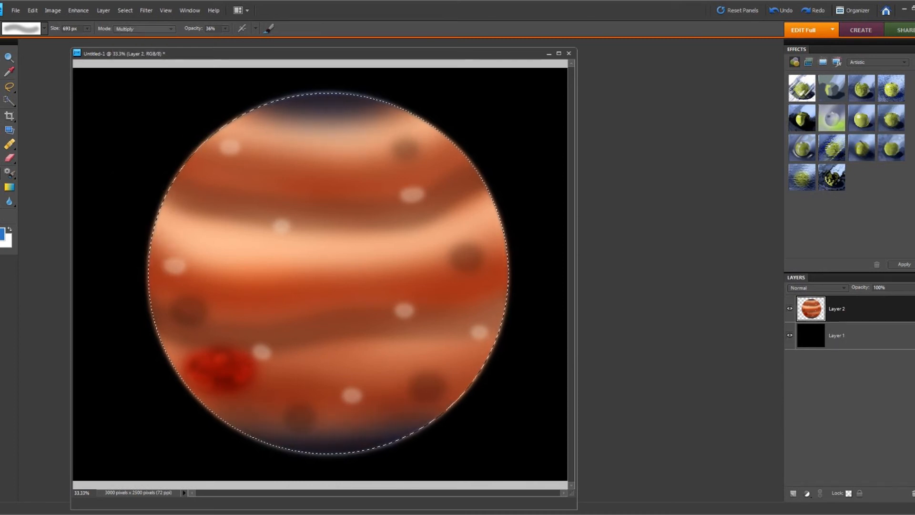
# Try darkening the upper pole in Linear Burn mode at 36% and 12% opacity, undoing each stroke.
pyautogui.click(143, 29)
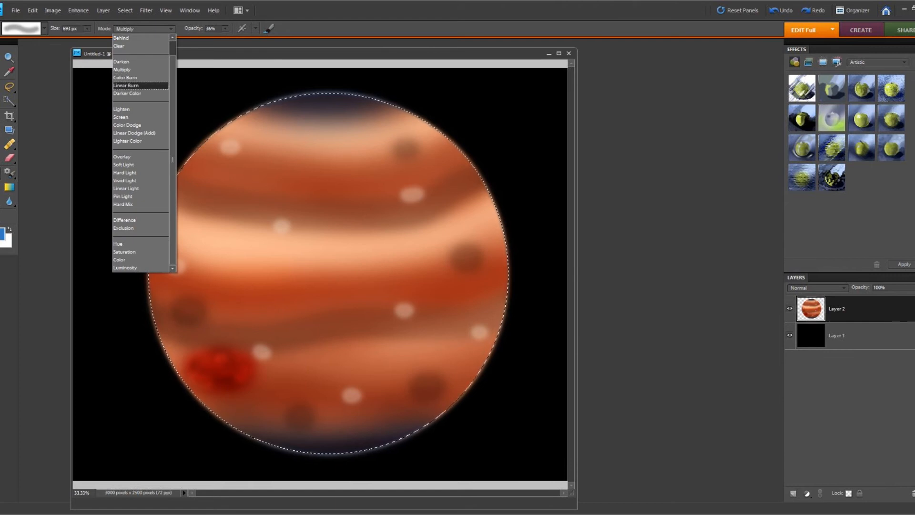
pyautogui.click(127, 86)
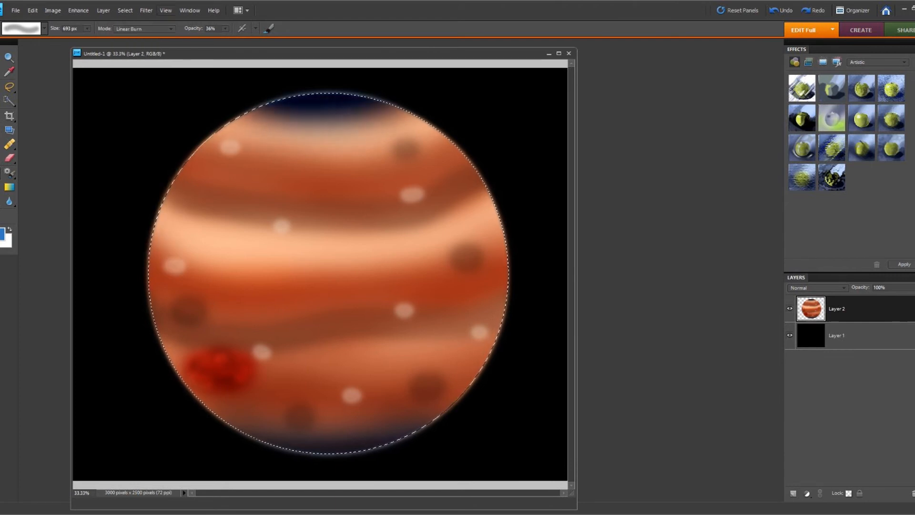
pyautogui.click(32, 11)
pyautogui.click(43, 21)
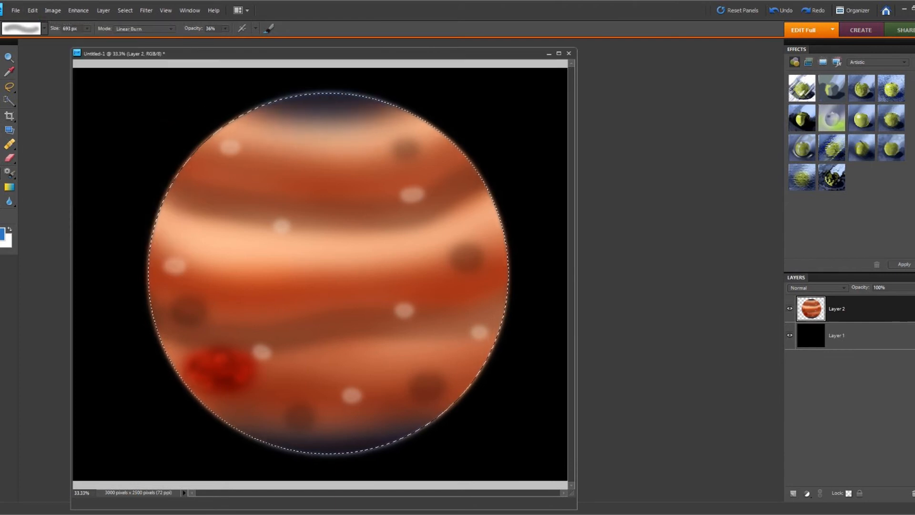
pyautogui.click(226, 28)
pyautogui.moveTo(226, 39); pyautogui.dragTo(213, 40)
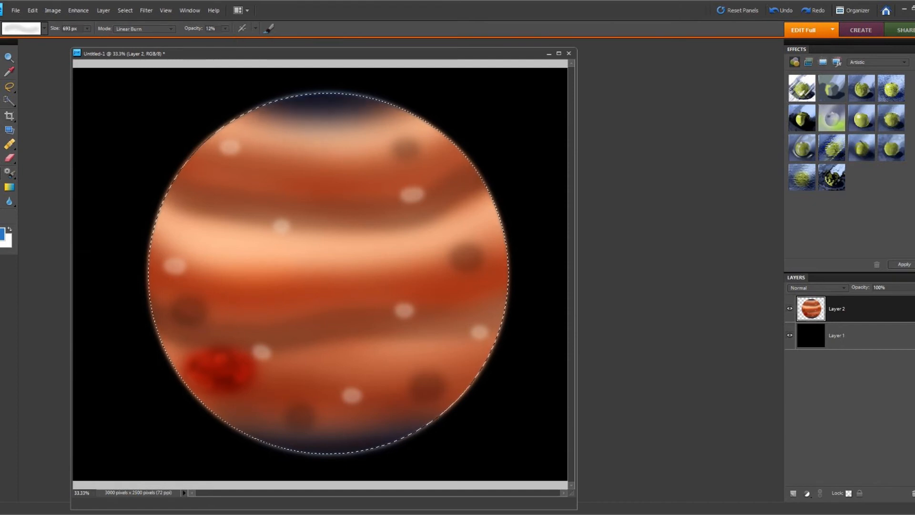
pyautogui.click(32, 11)
pyautogui.click(43, 21)
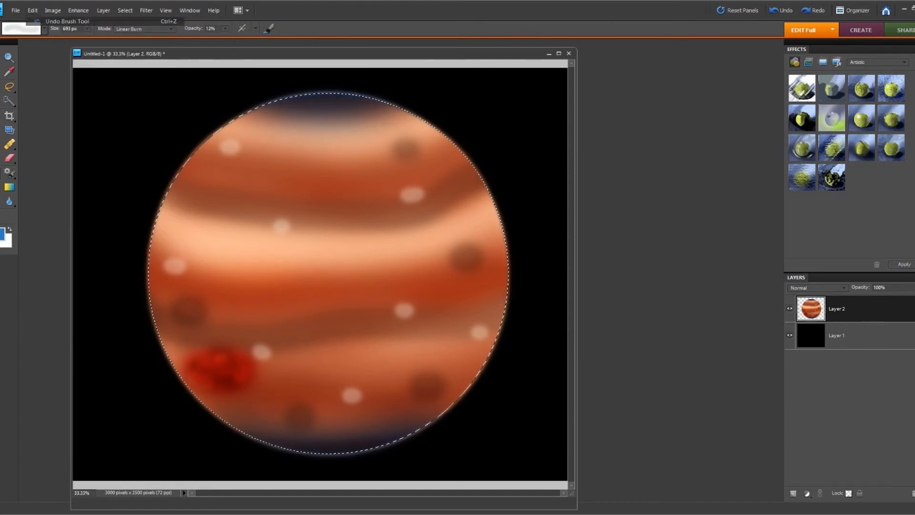
# Set the brush to Multiply mode at 37% opacity for the poles, and remove the circular selection.
pyautogui.click(144, 29)
pyautogui.click(129, 70)
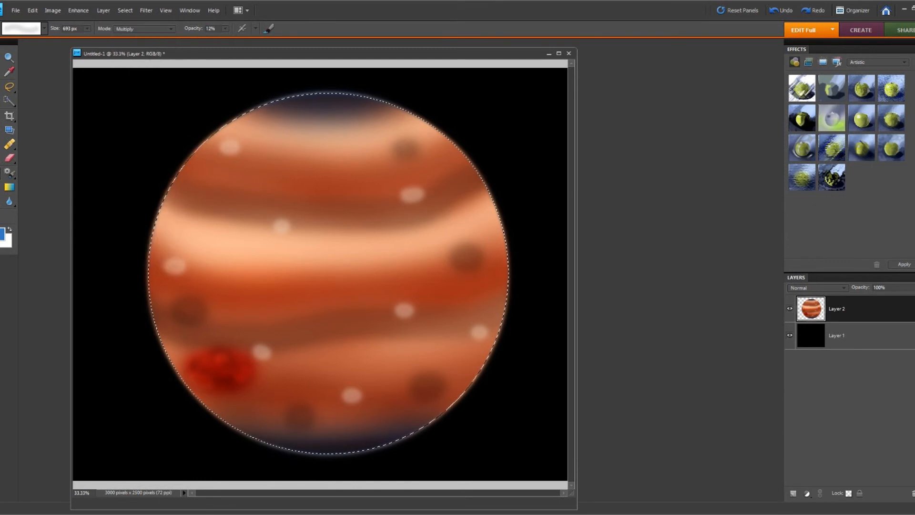
pyautogui.click(225, 29)
pyautogui.moveTo(226, 39); pyautogui.dragTo(238, 39)
pyautogui.press('Return')
pyautogui.click(125, 10)
pyautogui.click(135, 31)
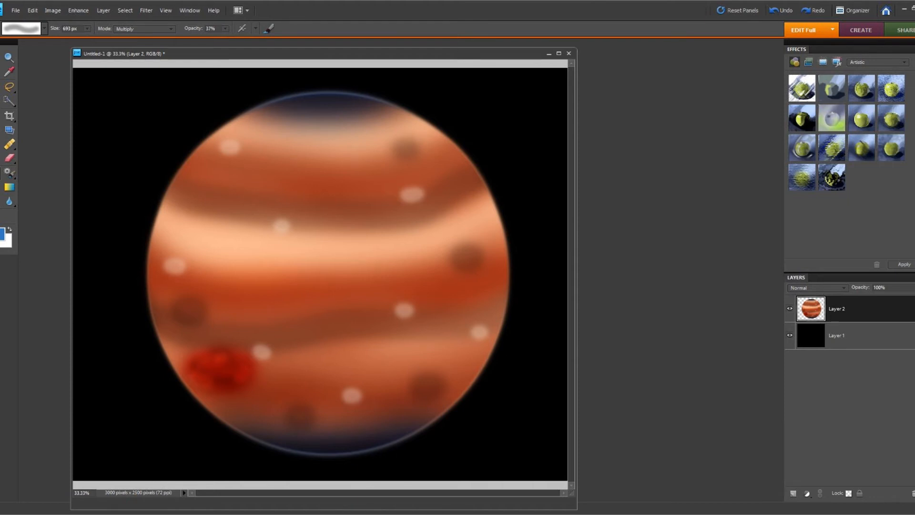
# Change the foreground colour to a very dark blue-grey.
pyautogui.click(3, 233)
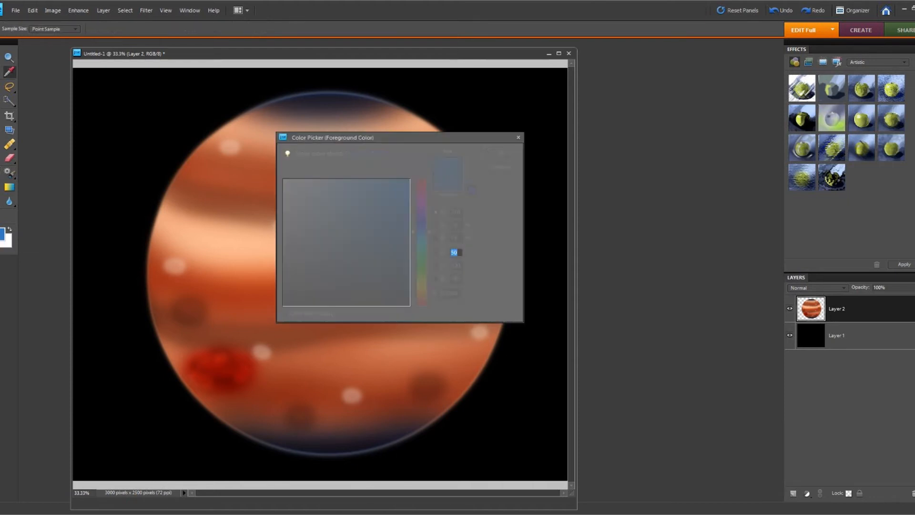
pyautogui.moveTo(289, 279); pyautogui.dragTo(283, 280)
pyautogui.press('Return')
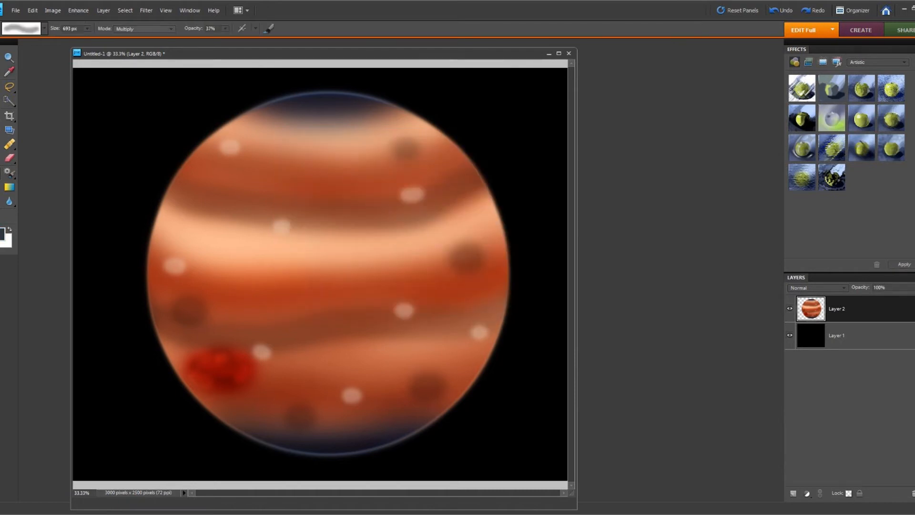
# Set the brush to Linear Burn mode, 1012 px and 50% opacity, and undo the deselection around the planet.
pyautogui.click(145, 29)
pyautogui.press('Down')
pyautogui.press('Down')
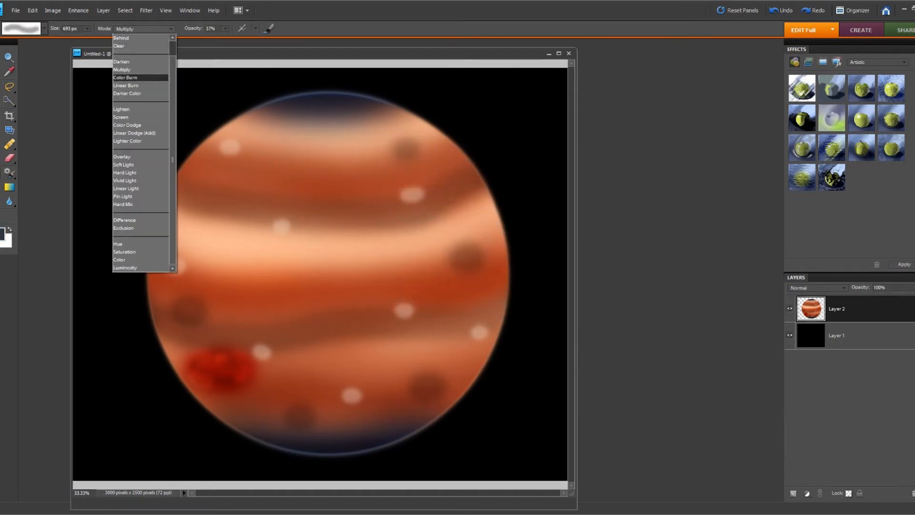
pyautogui.press('Return')
pyautogui.click(87, 29)
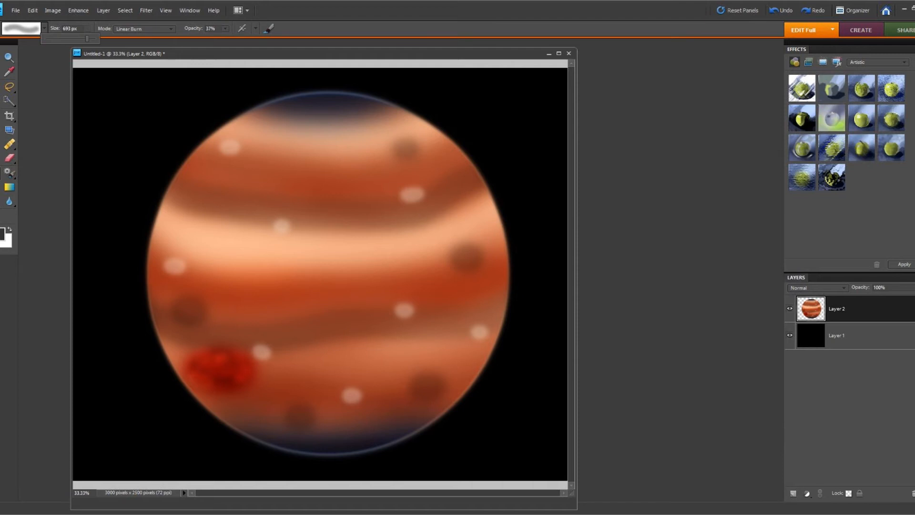
pyautogui.moveTo(86, 39); pyautogui.dragTo(89, 38)
pyautogui.click(225, 28)
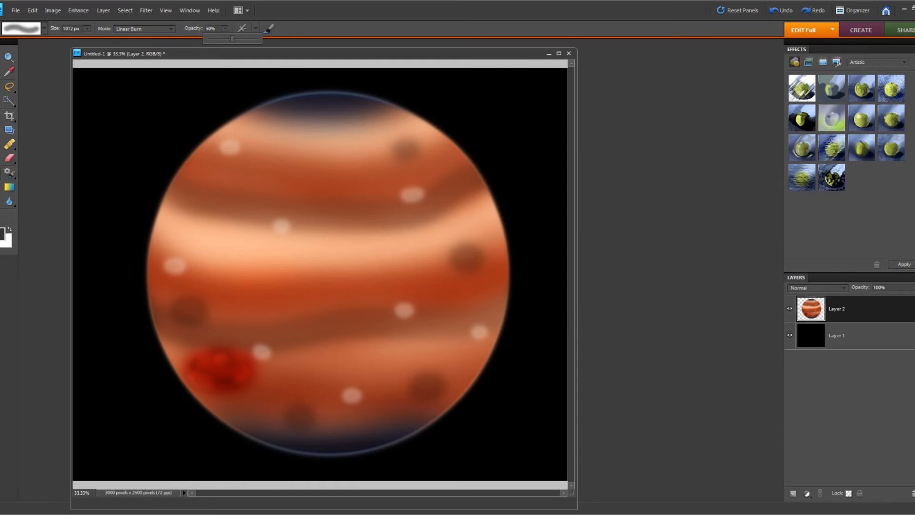
pyautogui.click(33, 10)
pyautogui.click(53, 21)
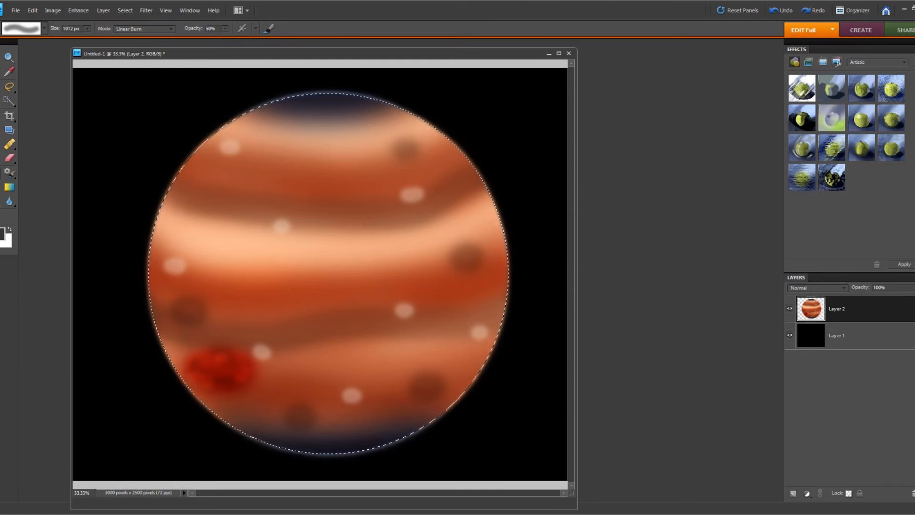
# Try a dark Linear Burn stroke over the planet's upper edge, and undo it.
pyautogui.moveTo(342, 80); pyautogui.dragTo(408, 95)
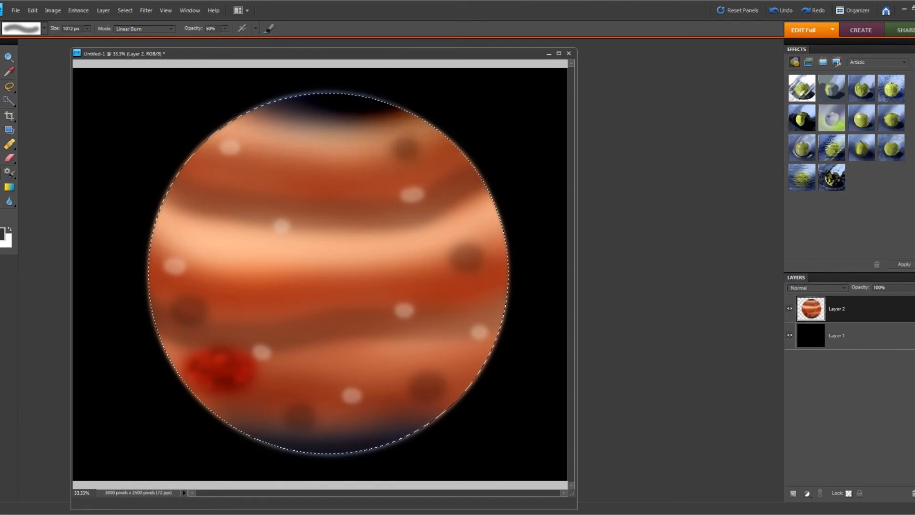
pyautogui.click(33, 10)
pyautogui.click(57, 21)
# Set the brush to Darken mode.
pyautogui.click(144, 29)
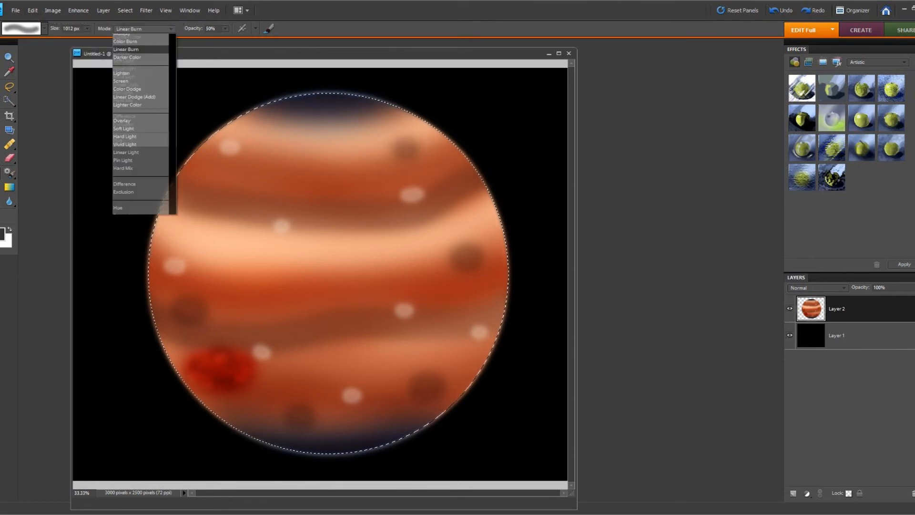
pyautogui.click(127, 61)
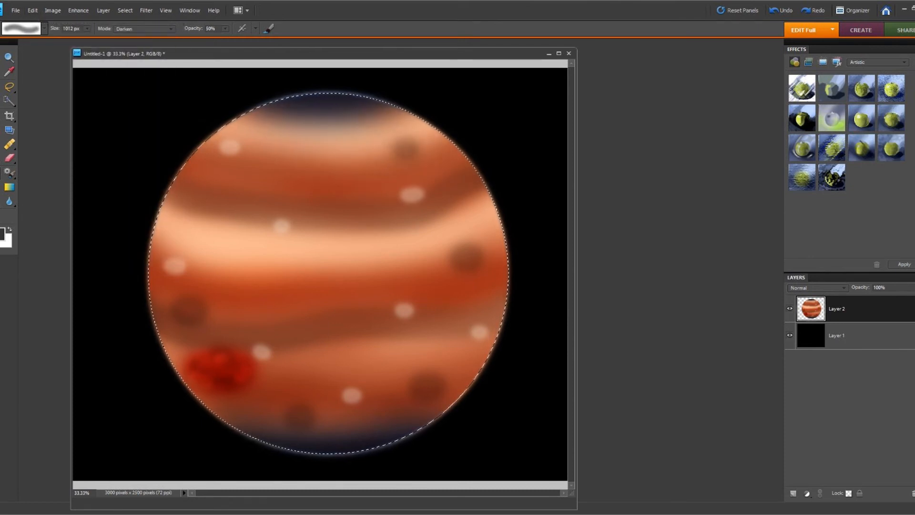
# Shade the planet's right side with Darken brush strokes running from its top edge down to the lower right.
pyautogui.moveTo(341, 79); pyautogui.dragTo(374, 83)
pyautogui.moveTo(493, 138)
pyautogui.mouseDown()
pyautogui.moveTo(522, 260)
pyautogui.moveTo(491, 377)
pyautogui.mouseUp()
pyautogui.moveTo(453, 437)
pyautogui.mouseDown()
pyautogui.moveTo(514, 344)
pyautogui.moveTo(521, 238)
pyautogui.mouseUp()
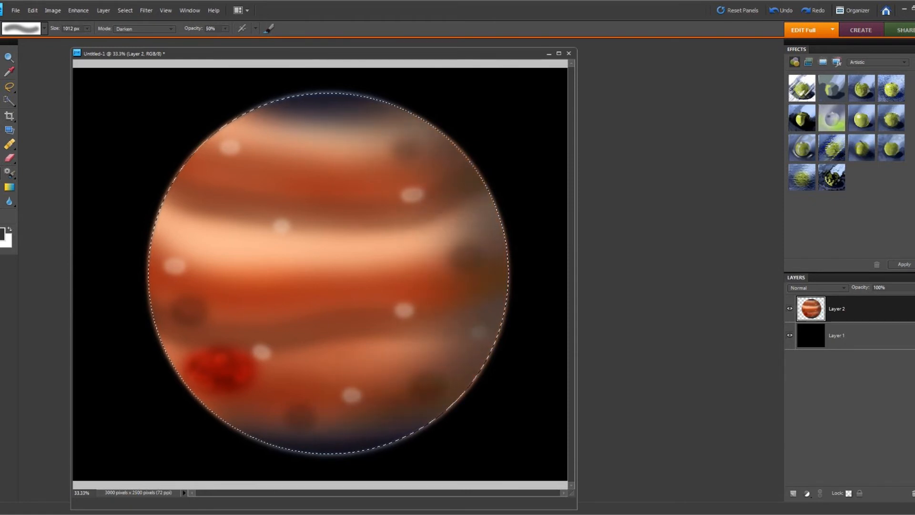
# Deepen the shadow along the planet's right side with repeated dark brush strokes in Multiply mode.
pyautogui.click(143, 29)
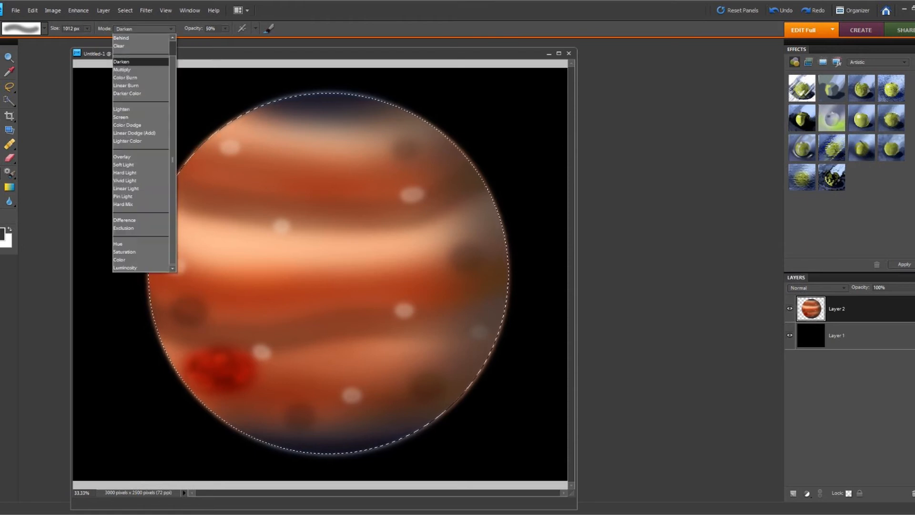
pyautogui.click(139, 67)
pyautogui.moveTo(414, 76)
pyautogui.mouseDown()
pyautogui.moveTo(453, 96)
pyautogui.moveTo(518, 220)
pyautogui.moveTo(521, 334)
pyautogui.moveTo(468, 436)
pyautogui.mouseUp()
pyautogui.moveTo(443, 76)
pyautogui.mouseDown()
pyautogui.moveTo(505, 139)
pyautogui.moveTo(534, 253)
pyautogui.moveTo(482, 420)
pyautogui.mouseUp()
pyautogui.moveTo(524, 248); pyautogui.dragTo(481, 119)
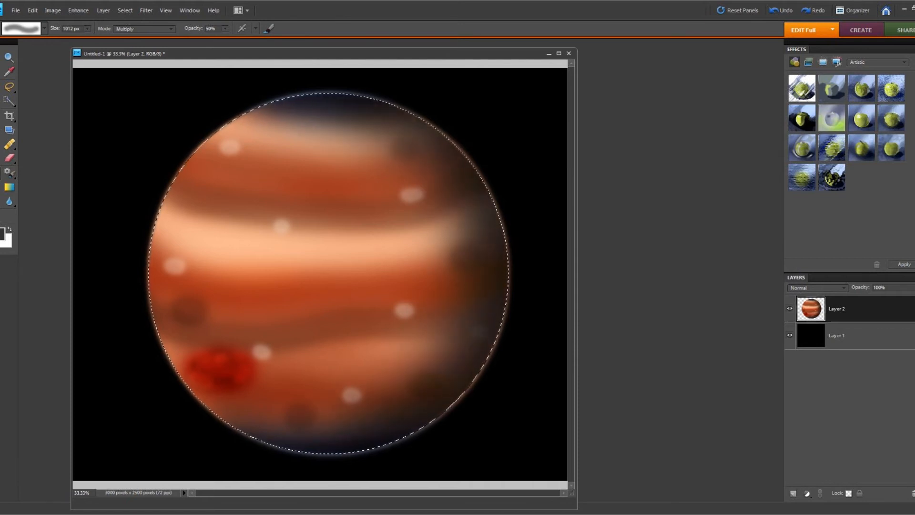
pyautogui.moveTo(495, 128); pyautogui.dragTo(505, 381)
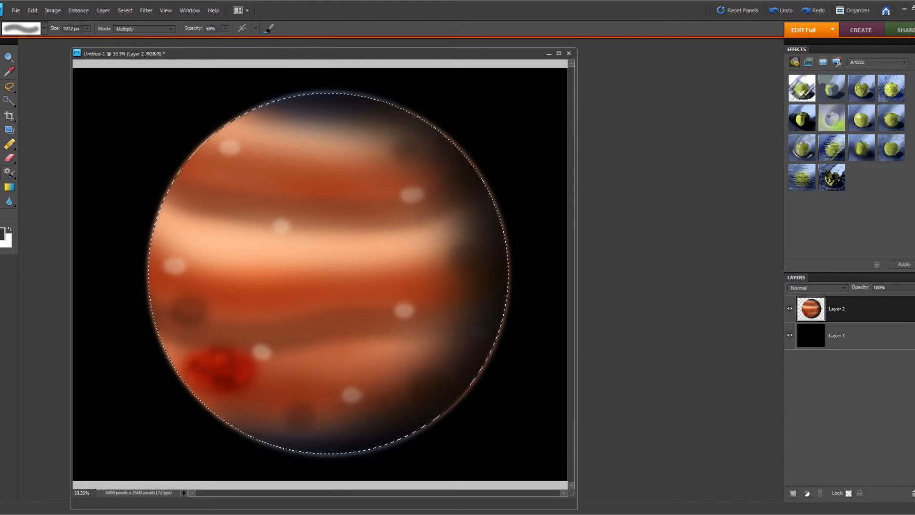
# Choose the soft 300 px brush and shade the planet's lower-left edge beside the red storm.
pyautogui.click(44, 29)
pyautogui.click(81, 101)
pyautogui.press('Escape')
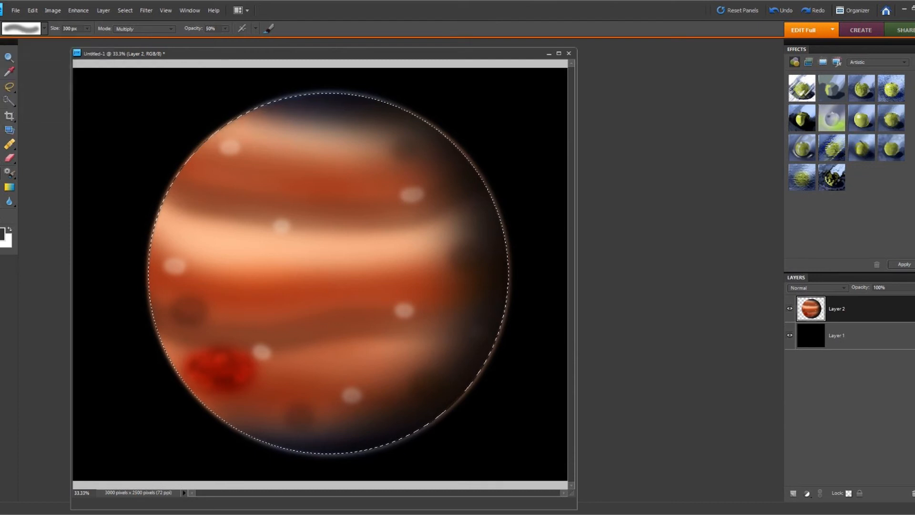
pyautogui.moveTo(154, 327)
pyautogui.mouseDown()
pyautogui.moveTo(175, 375)
pyautogui.moveTo(222, 422)
pyautogui.mouseUp()
# Darken the planet's upper-right area with a larger 1225 px Multiply brush at 65% opacity.
pyautogui.click(87, 29)
pyautogui.moveTo(86, 38); pyautogui.dragTo(94, 38)
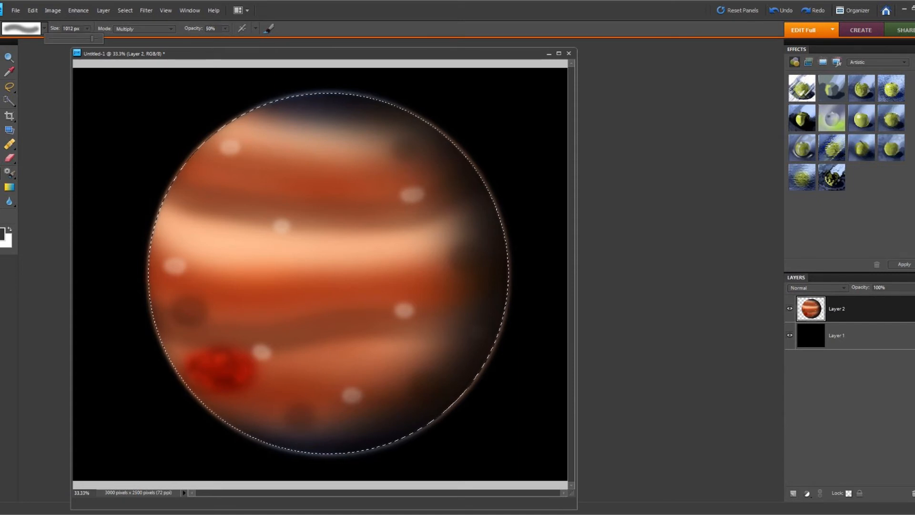
pyautogui.click(225, 28)
pyautogui.moveTo(227, 38); pyautogui.dragTo(233, 39)
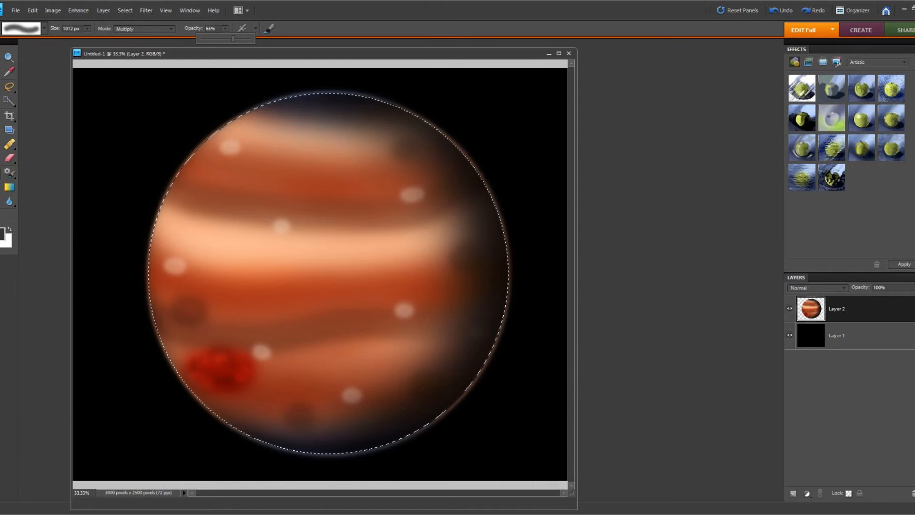
pyautogui.click(87, 29)
pyautogui.moveTo(87, 38); pyautogui.dragTo(88, 38)
pyautogui.moveTo(333, 129)
pyautogui.mouseDown()
pyautogui.moveTo(410, 143)
pyautogui.moveTo(458, 224)
pyautogui.mouseUp()
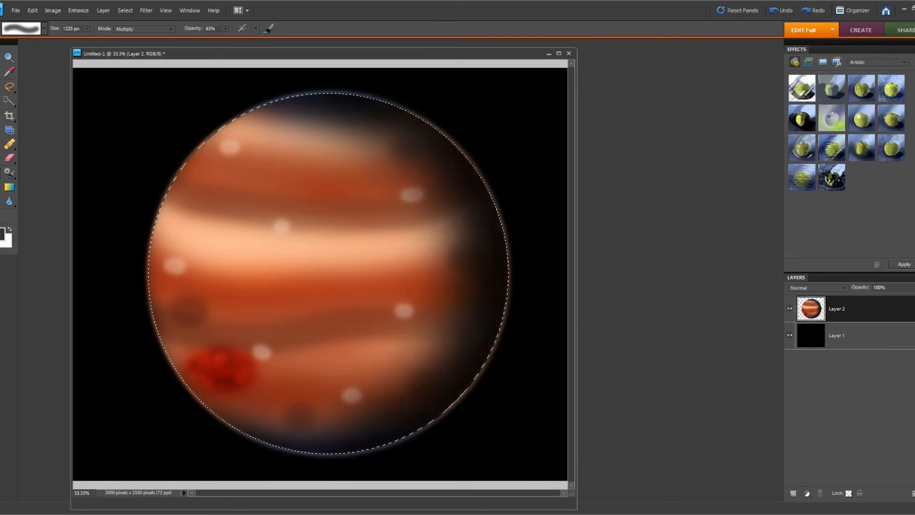
# Enlarge the brush to 1756 px and extend the dark shadow inward over the planet's right side.
pyautogui.click(88, 28)
pyautogui.moveTo(88, 39); pyautogui.dragTo(90, 38)
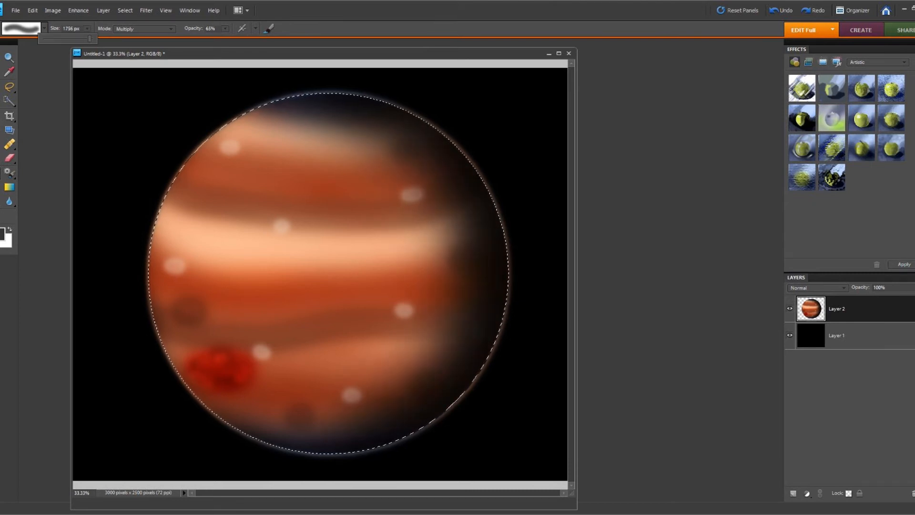
pyautogui.moveTo(382, 76)
pyautogui.mouseDown()
pyautogui.moveTo(449, 100)
pyautogui.moveTo(515, 186)
pyautogui.moveTo(524, 295)
pyautogui.moveTo(500, 372)
pyautogui.mouseUp()
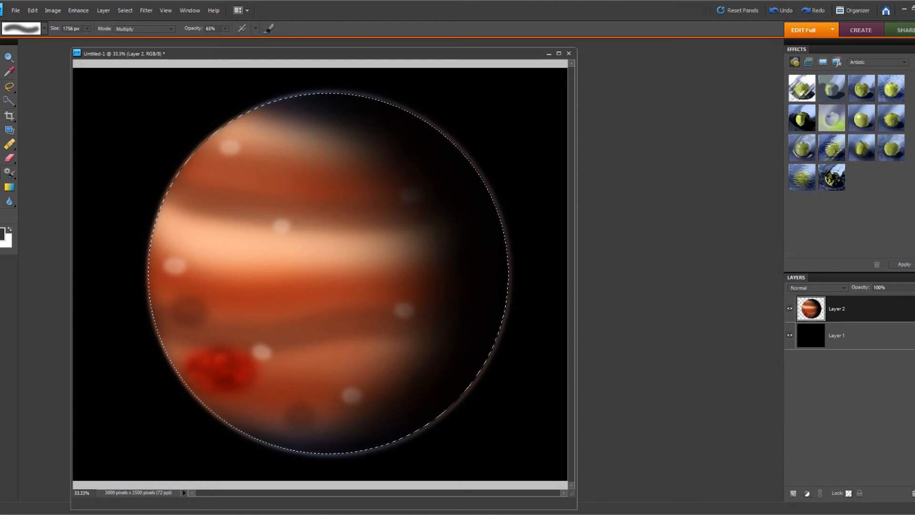
# Choose the soft 300 px brush and thinly shade the planet's left edge.
pyautogui.click(45, 29)
pyautogui.click(81, 101)
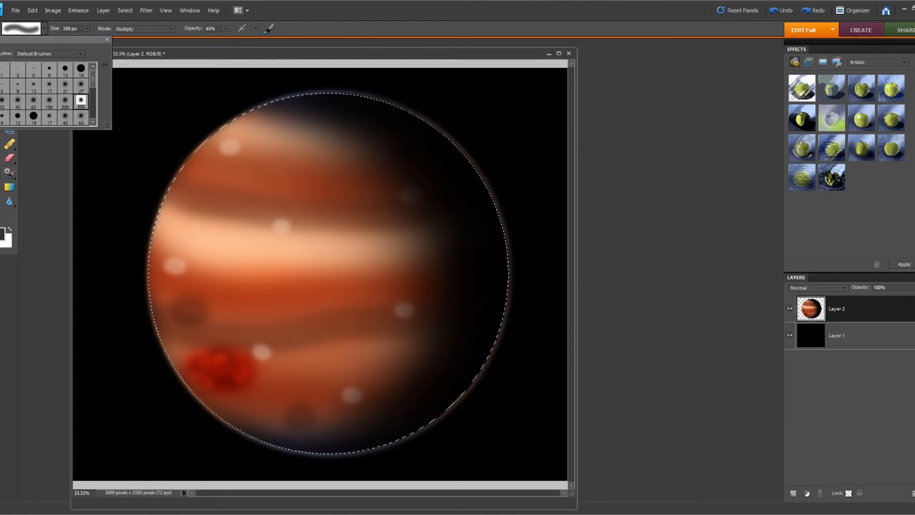
pyautogui.press('Escape')
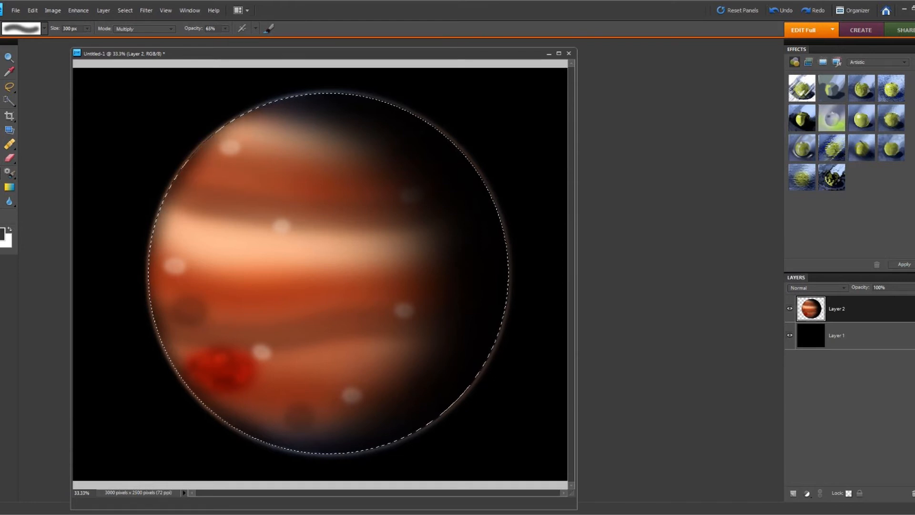
# Dab a pale pink (ffcdc0) highlight over the planet's centre with a 2287 px Soft Light brush.
pyautogui.click(2, 234)
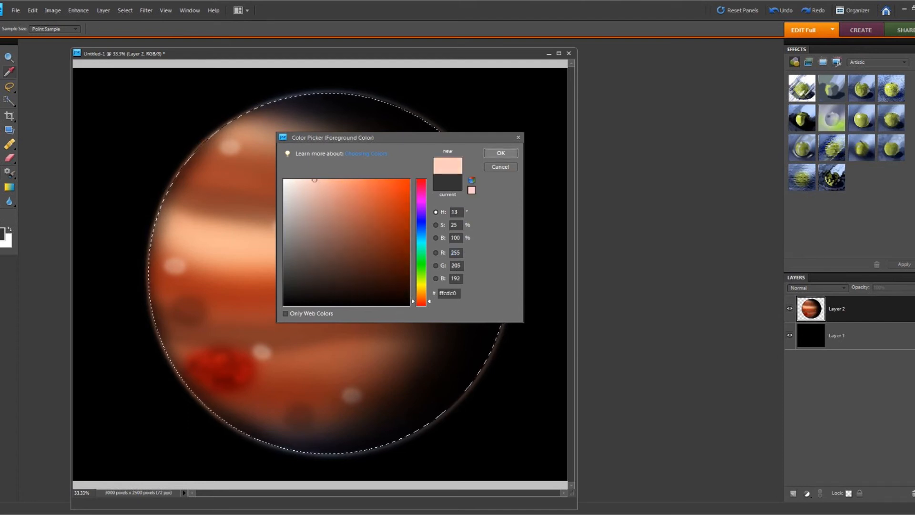
pyautogui.press('Return')
pyautogui.click(143, 29)
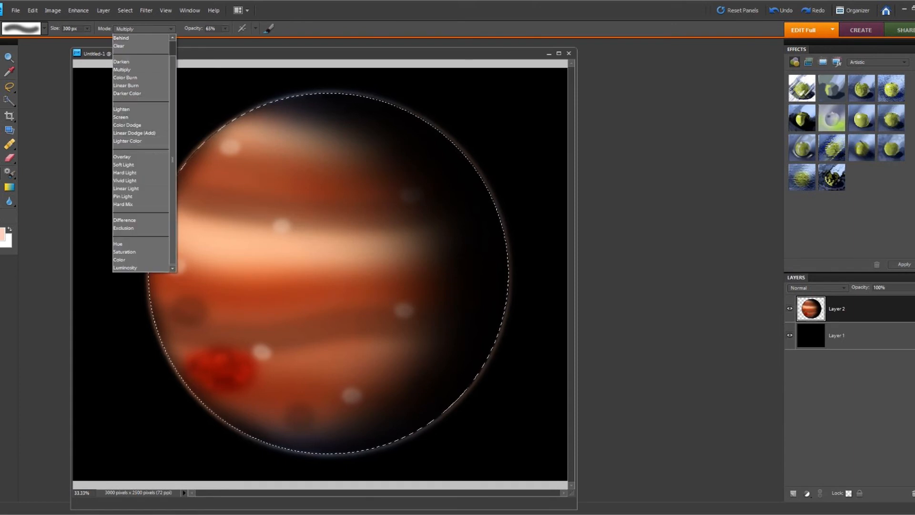
pyautogui.click(138, 163)
pyautogui.click(87, 29)
pyautogui.moveTo(87, 38); pyautogui.dragTo(98, 39)
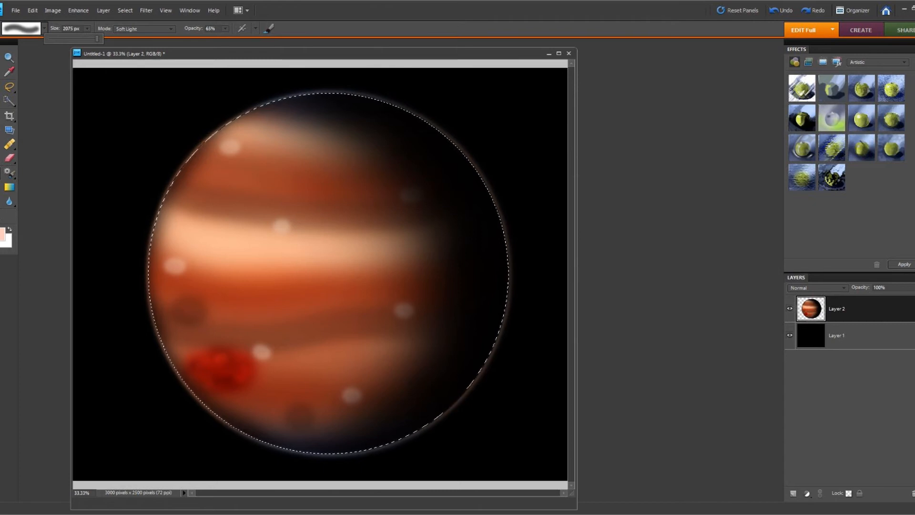
pyautogui.moveTo(98, 39); pyautogui.dragTo(98, 38)
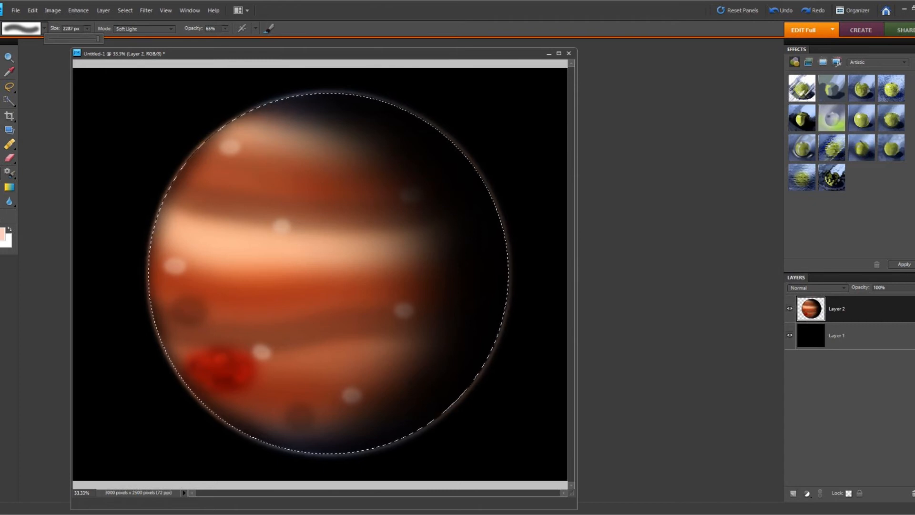
pyautogui.click(312, 274)
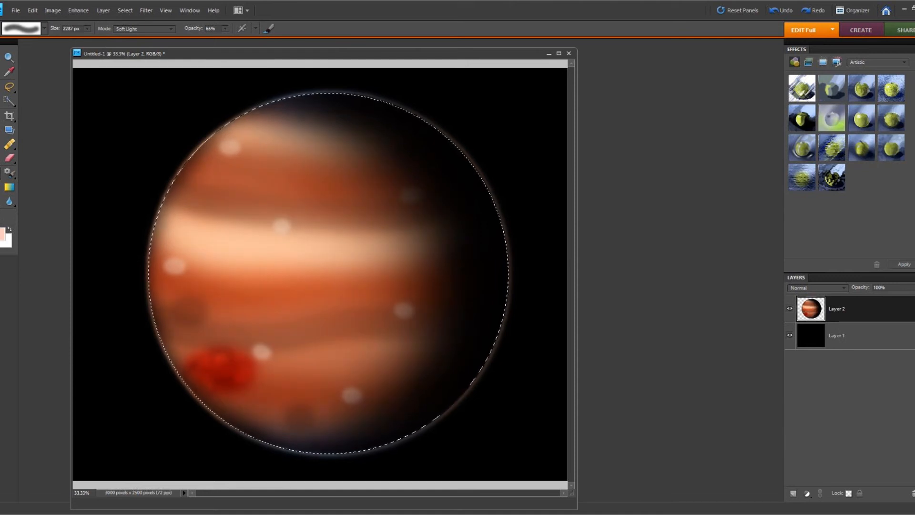
# Brighten the planet's lit middle with a dab of the brush in Vivid Light mode at 8% opacity.
pyautogui.click(143, 28)
pyautogui.click(125, 177)
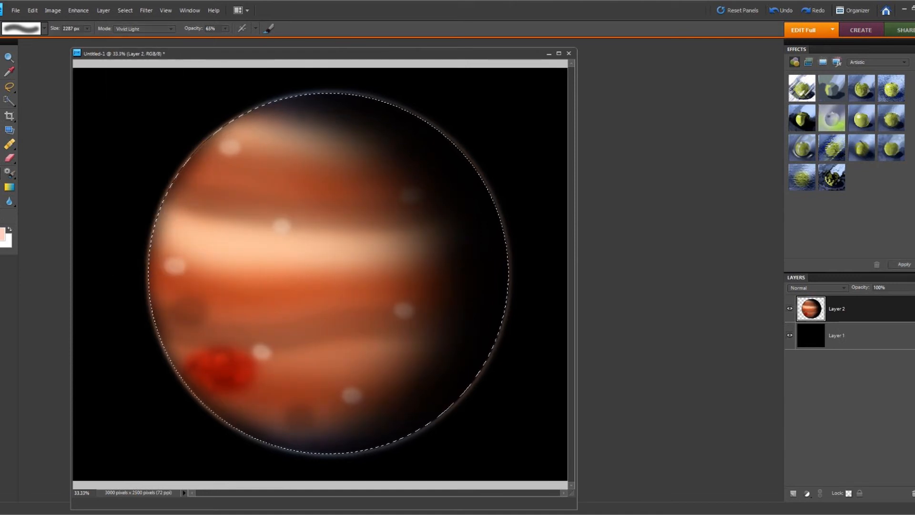
pyautogui.click(225, 29)
pyautogui.moveTo(225, 38); pyautogui.dragTo(196, 38)
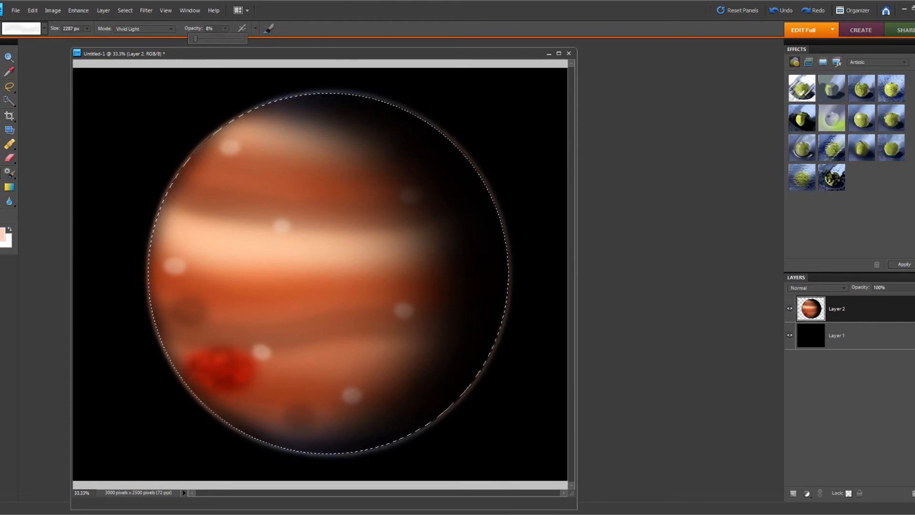
pyautogui.press('Return')
pyautogui.click(291, 286)
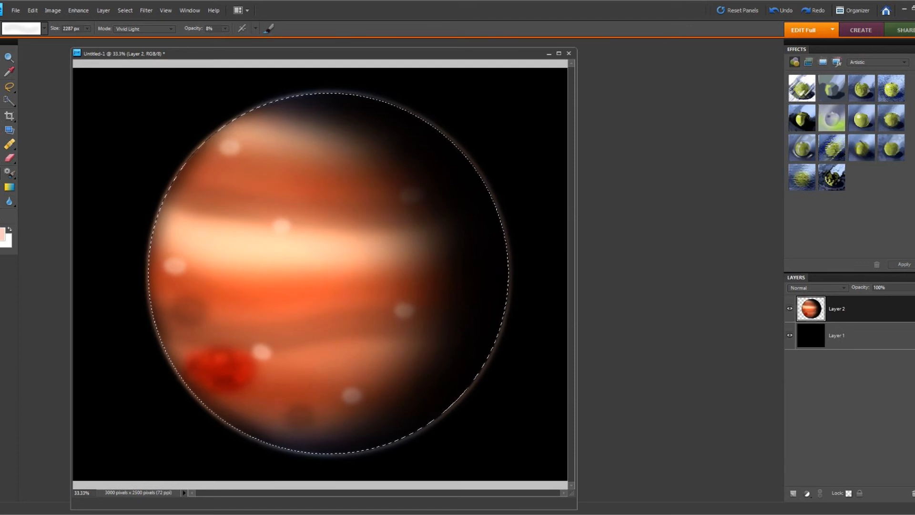
# Raise the brush opacity to 12% and intensify the Vivid Light glow over the planet's centre.
pyautogui.click(225, 28)
pyautogui.moveTo(225, 39); pyautogui.dragTo(227, 39)
pyautogui.click(300, 280)
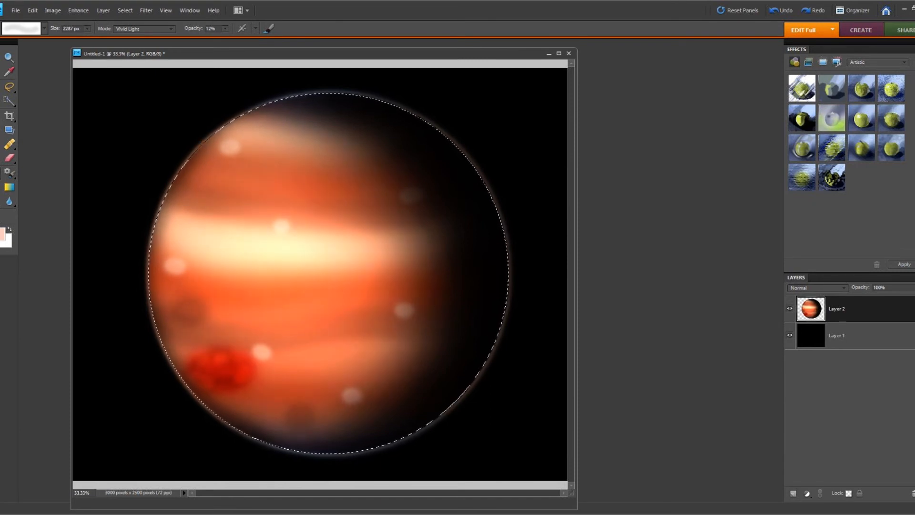
# Remove the circular selection around the planet.
pyautogui.click(78, 10)
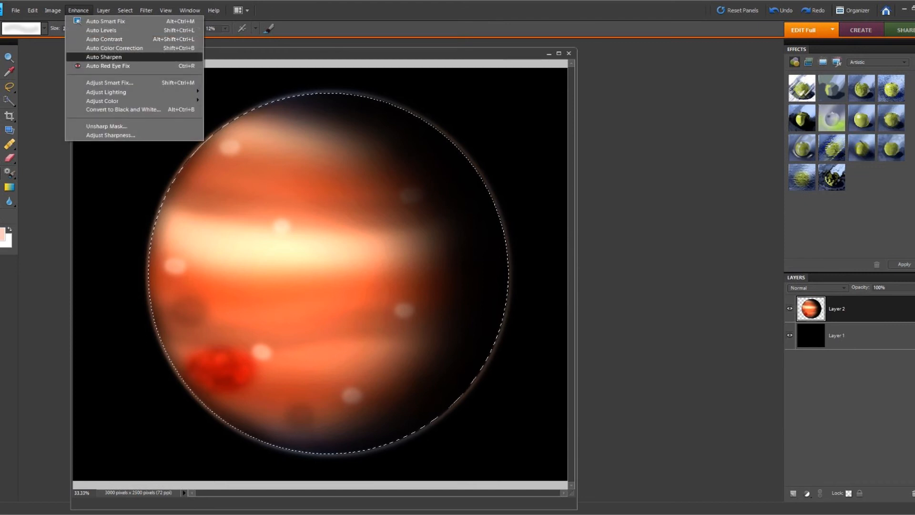
pyautogui.click(124, 10)
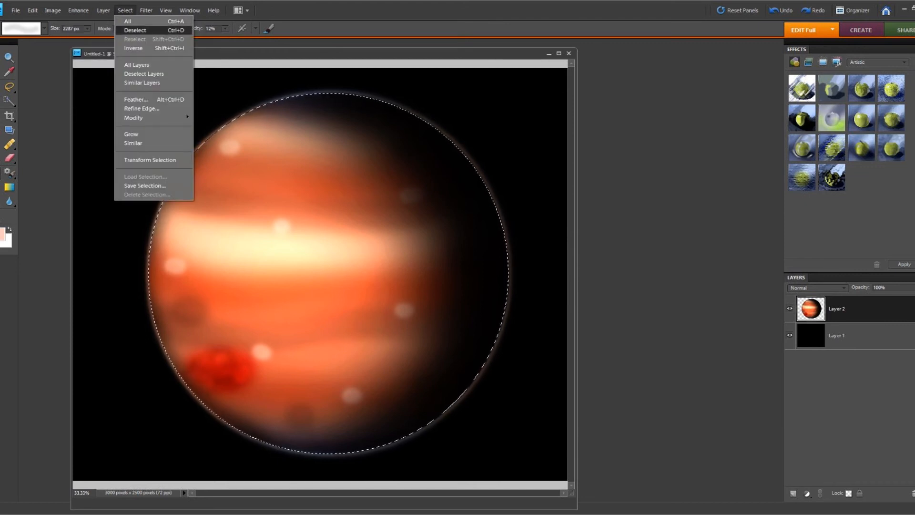
pyautogui.click(135, 30)
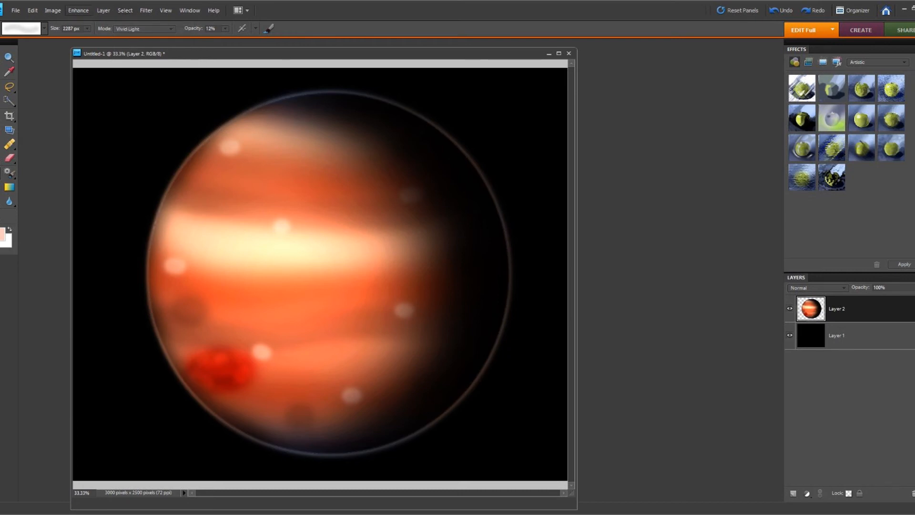
# Apply a Brightness/Contrast adjustment to the planet layer, with brightness 21 and a strongly raised contrast.
pyautogui.click(78, 10)
pyautogui.moveTo(143, 92)
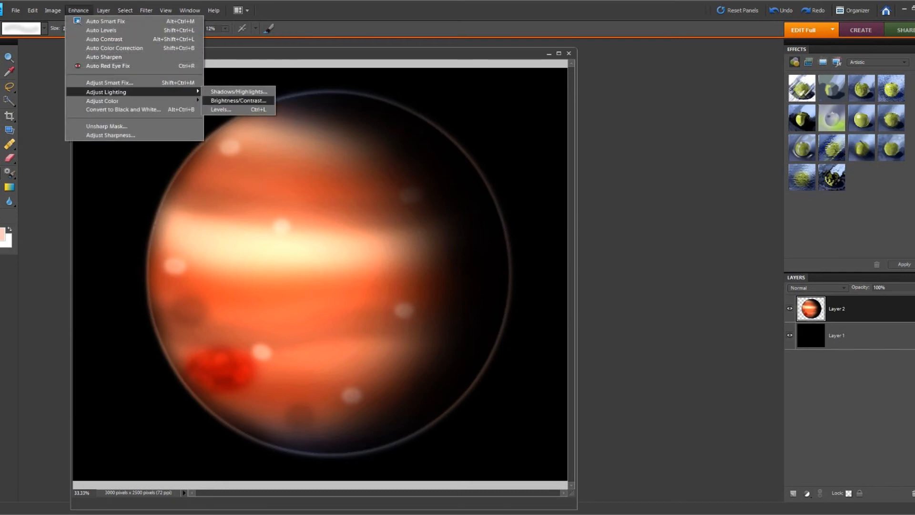
pyautogui.click(238, 100)
pyautogui.moveTo(326, 428); pyautogui.dragTo(351, 428)
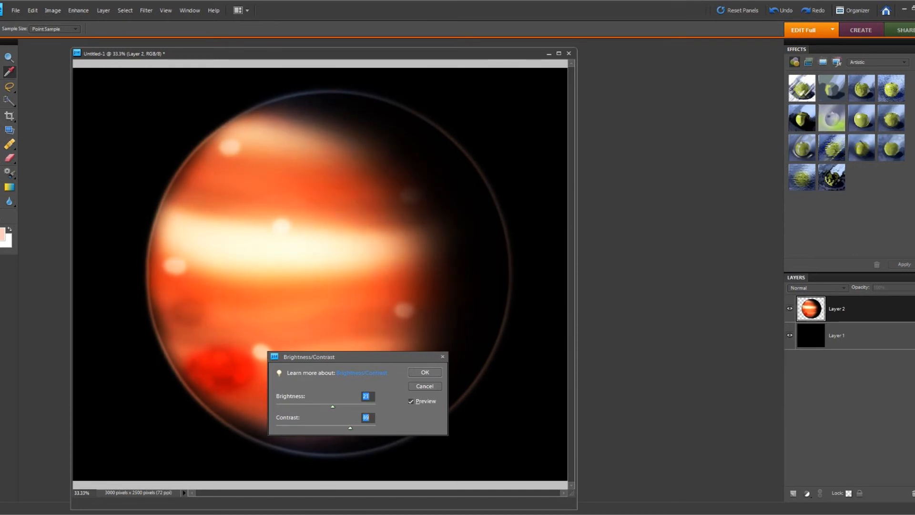
pyautogui.press('Return')
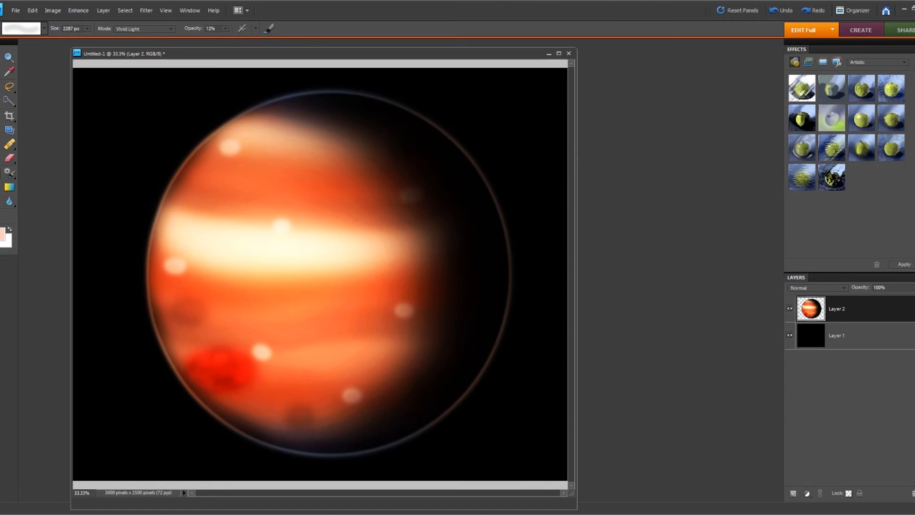
# Make the black background layer, Layer 1, active and change the foreground colour to near-white fff5f2.
pyautogui.click(853, 336)
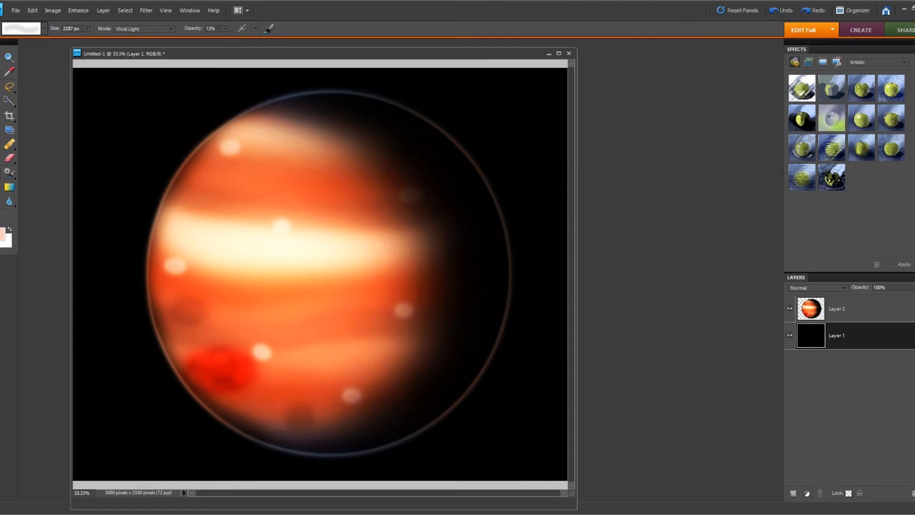
pyautogui.click(2, 234)
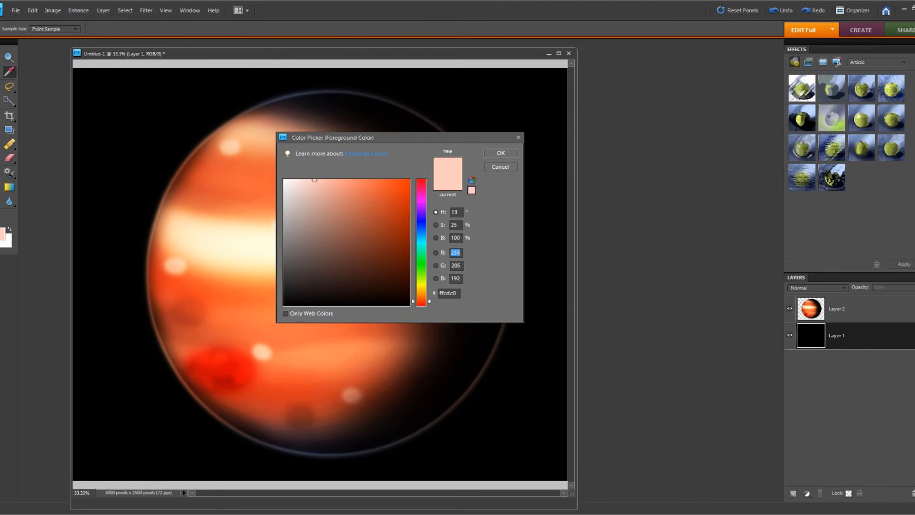
pyautogui.moveTo(314, 180); pyautogui.dragTo(289, 180)
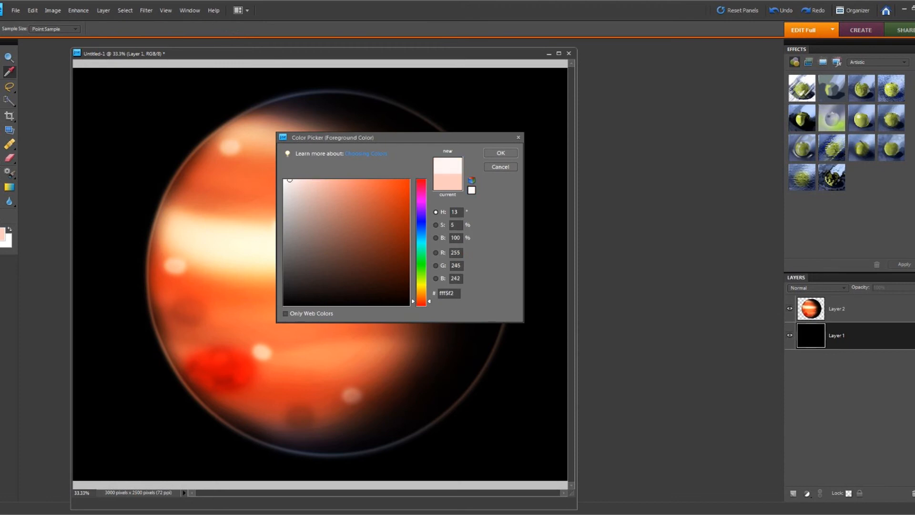
pyautogui.press('Return')
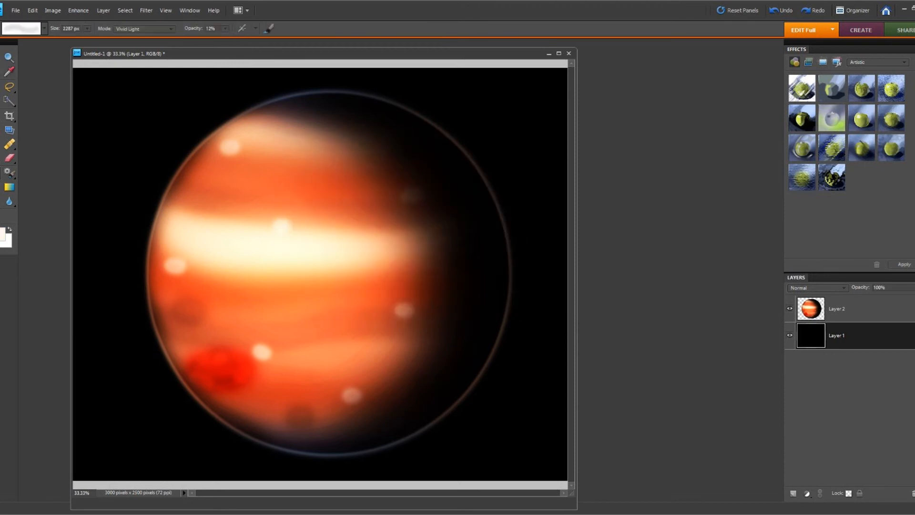
# Set the brush to the 70 px star preset with 96% opacity and Pin Light mode.
pyautogui.click(44, 28)
pyautogui.scroll(-8, 47, 94)
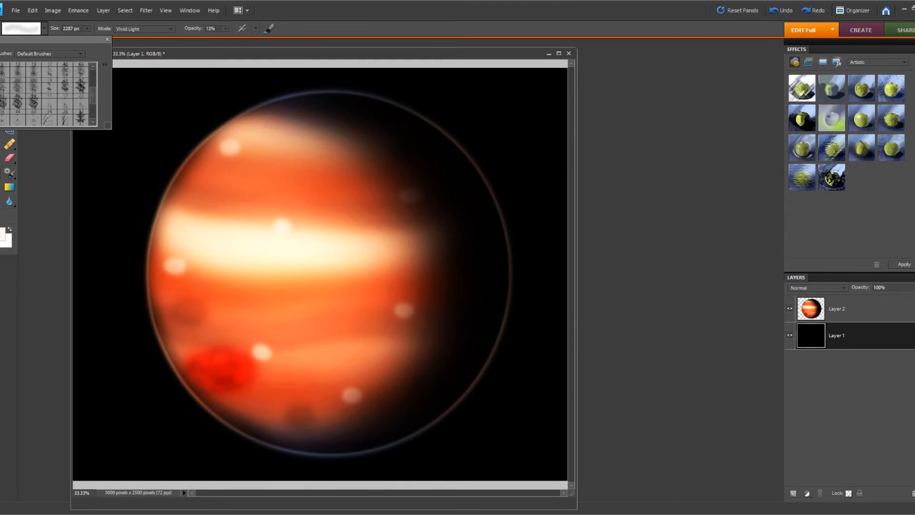
pyautogui.click(33, 93)
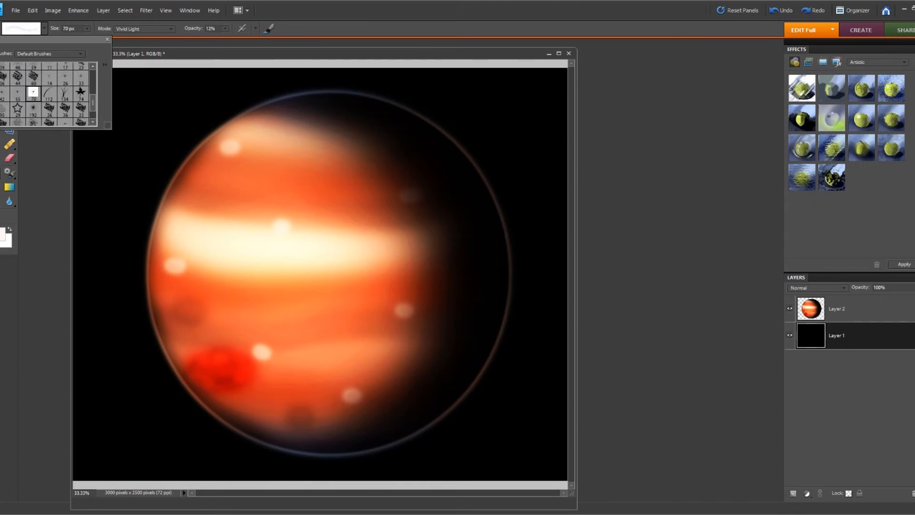
pyautogui.click(225, 29)
pyautogui.moveTo(225, 38); pyautogui.dragTo(267, 38)
pyautogui.click(143, 29)
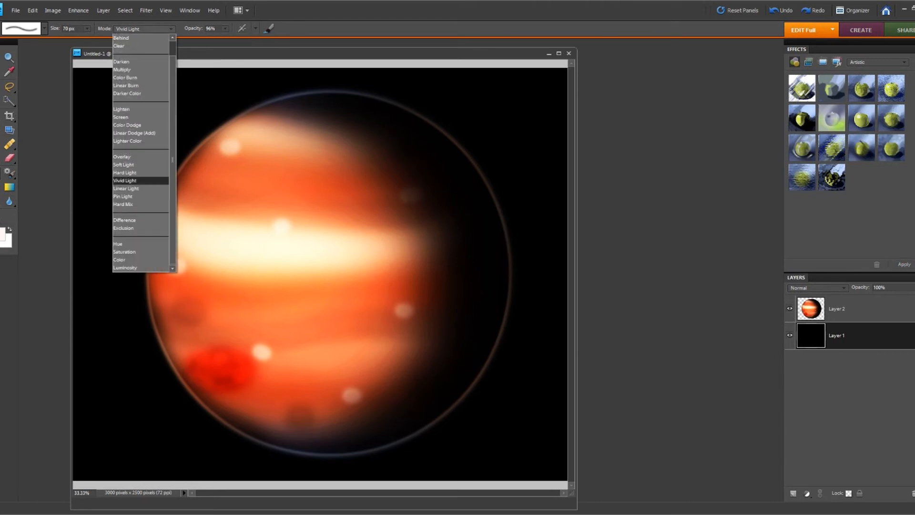
pyautogui.click(124, 196)
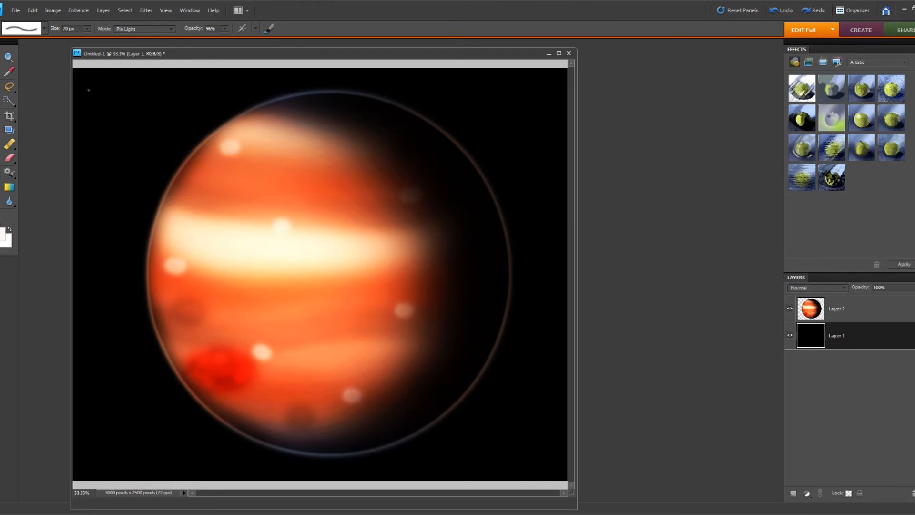
# Scatter near-white stars over the black background around the planet, using the 70 px star brush and the smaller 33 px star preset.
pyautogui.click(205, 117)
pyautogui.click(96, 295)
pyautogui.click(45, 28)
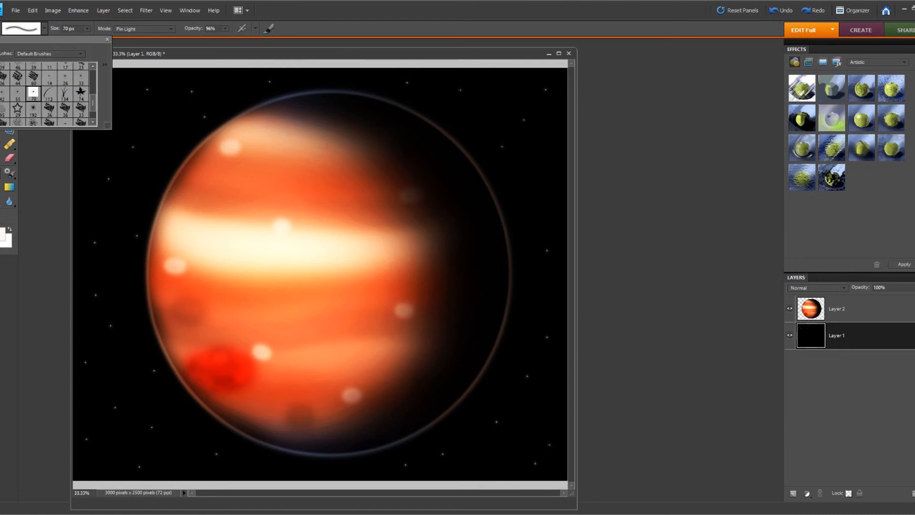
pyautogui.click(81, 76)
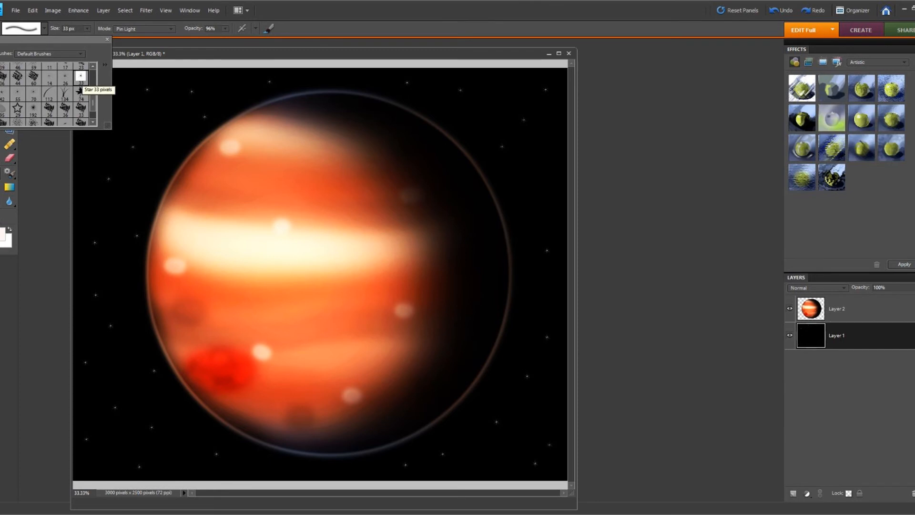
pyautogui.press('Return')
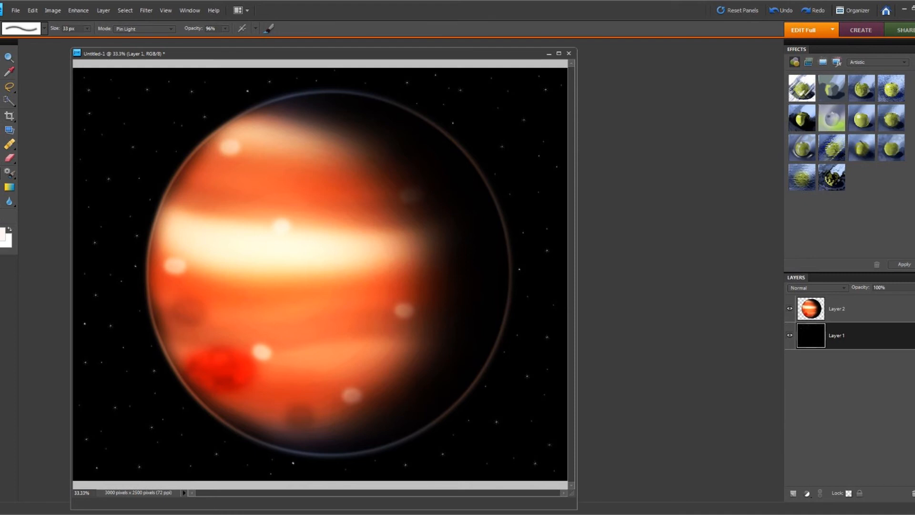
pyautogui.click(3, 234)
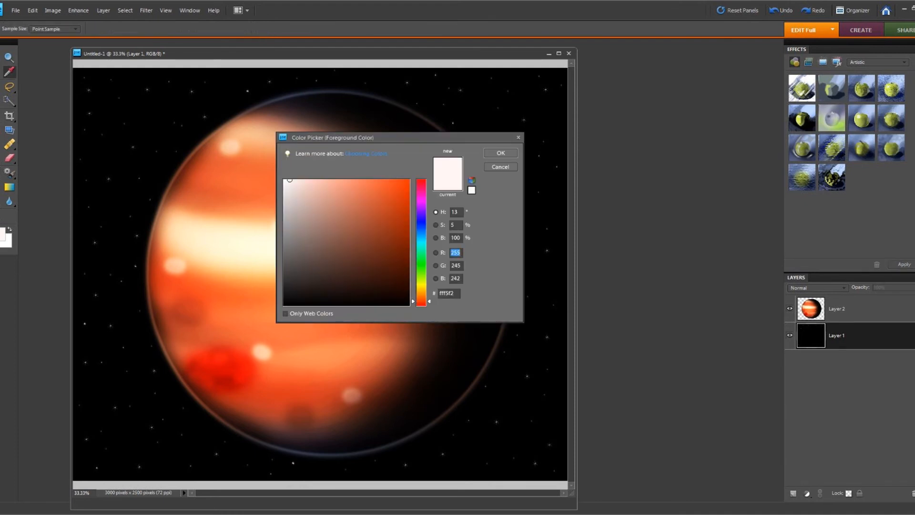
pyautogui.press('Return')
# Save the image in Photoshop format as Jupiter Tutorial, in the art folder one level above Ferrens.
pyautogui.click(16, 10)
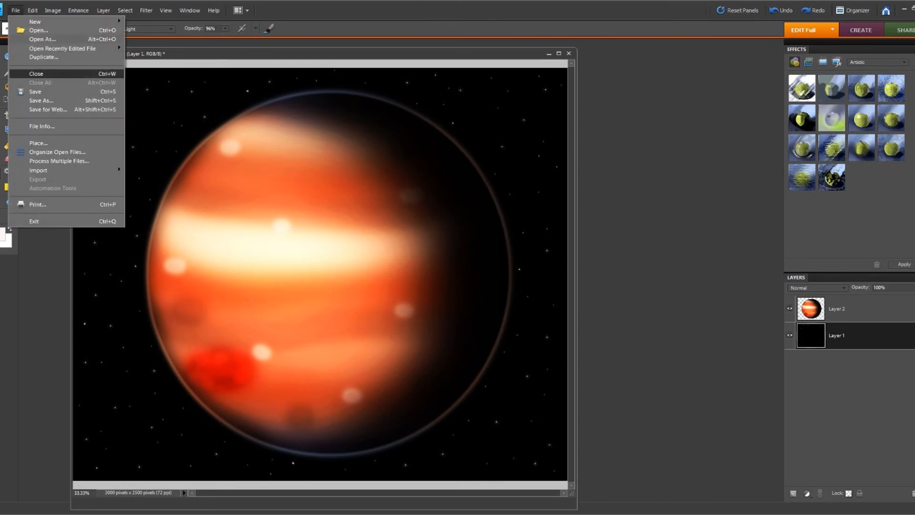
pyautogui.click(41, 100)
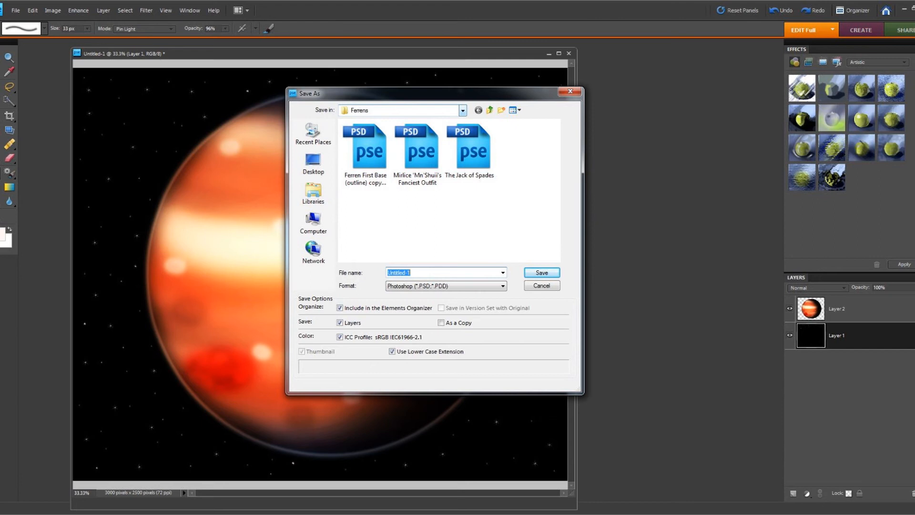
pyautogui.click(463, 110)
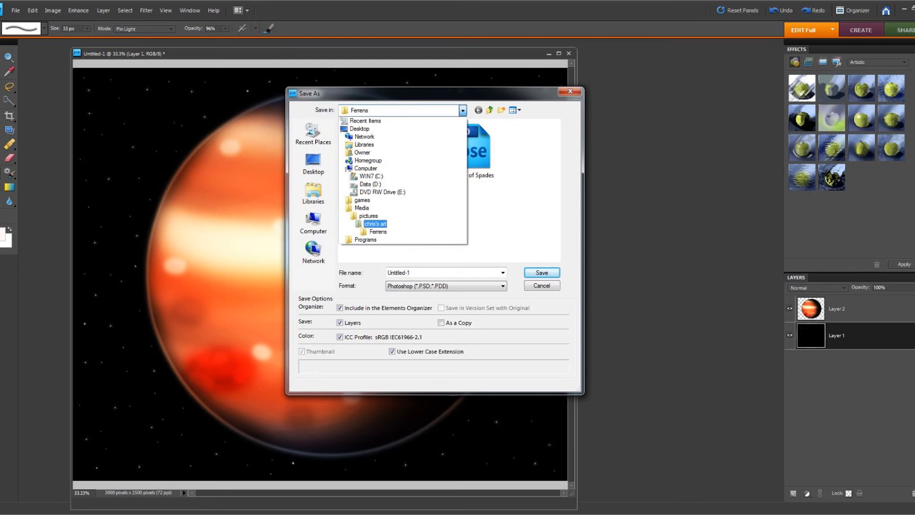
pyautogui.click(375, 224)
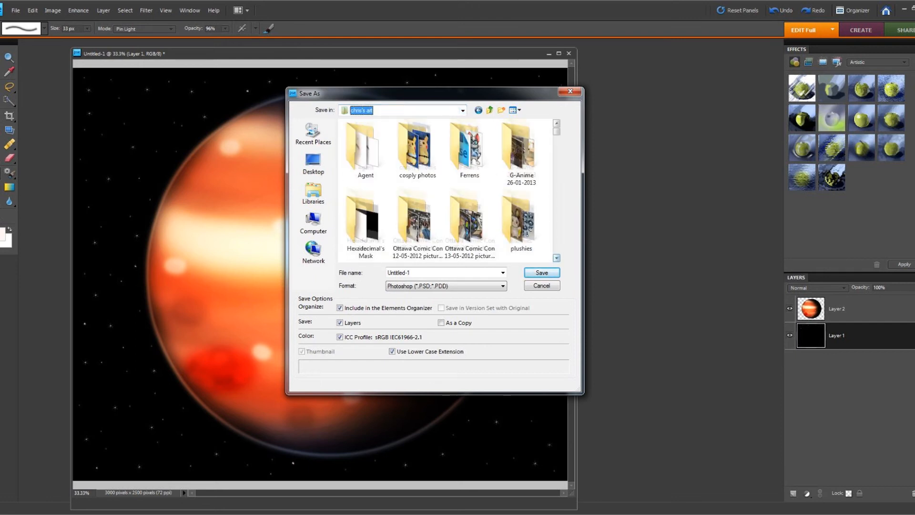
pyautogui.click(557, 258)
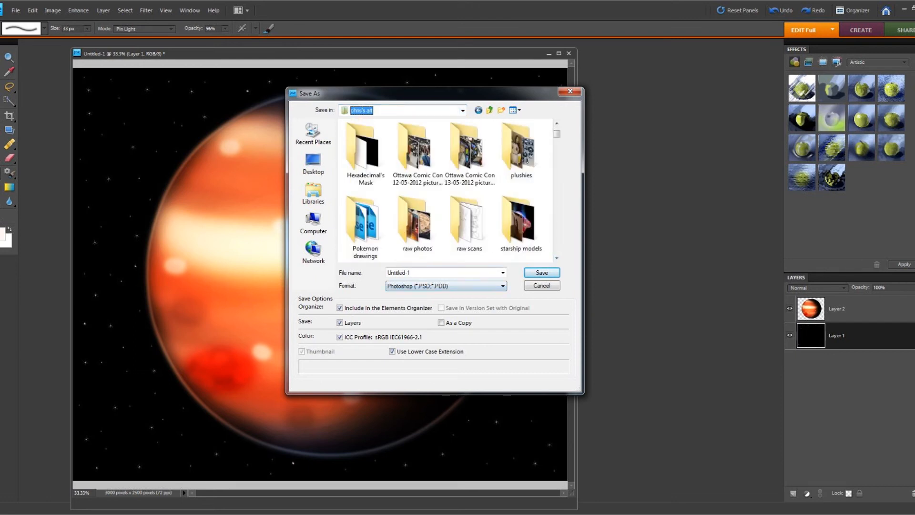
pyautogui.doubleClick(400, 272)
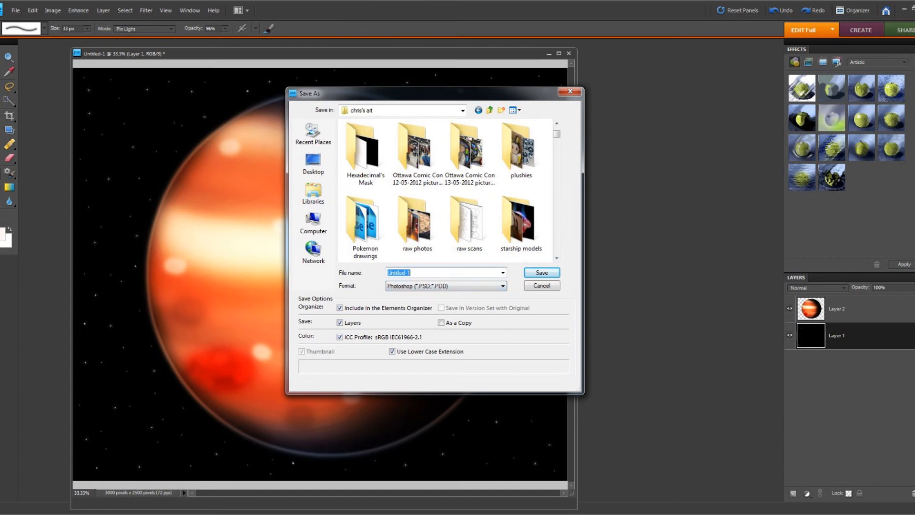
pyautogui.write('Jupiter')
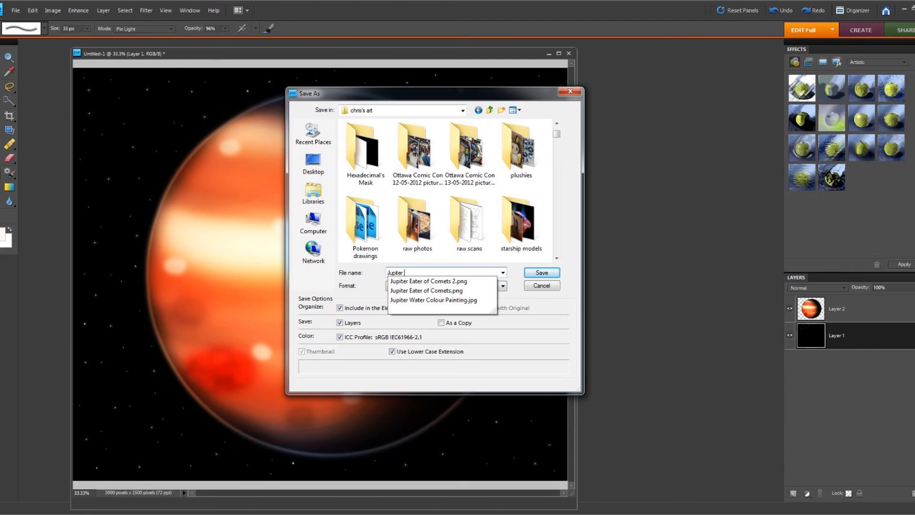
pyautogui.write('Tutor')
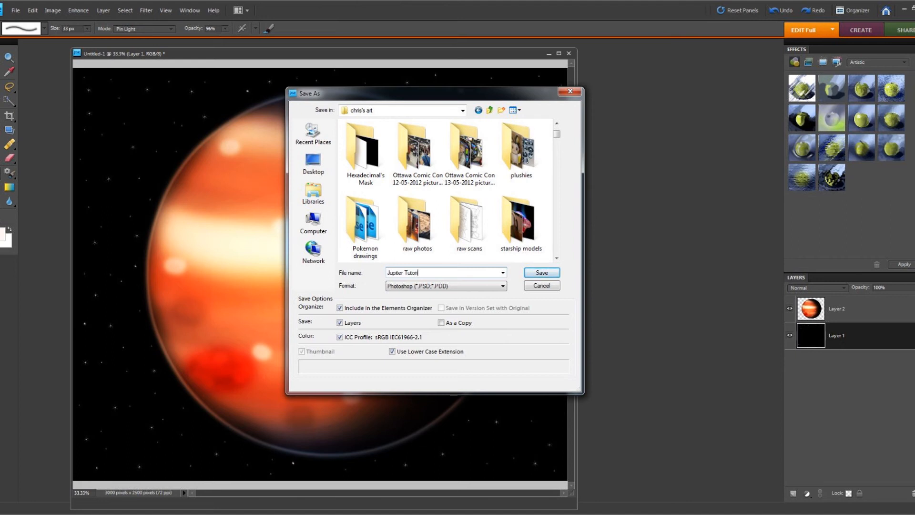
pyautogui.write('ial')
pyautogui.press('Return')
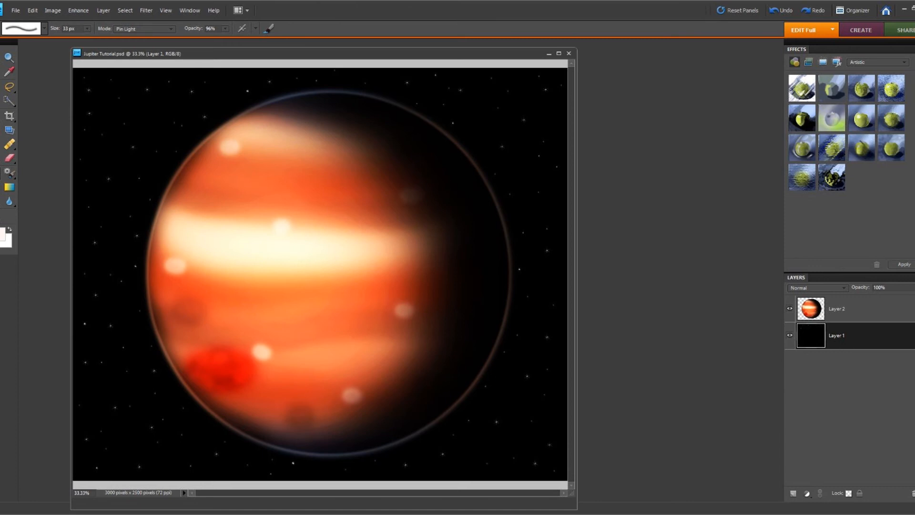
# Change the foreground colour to orange f57536.
pyautogui.click(2, 234)
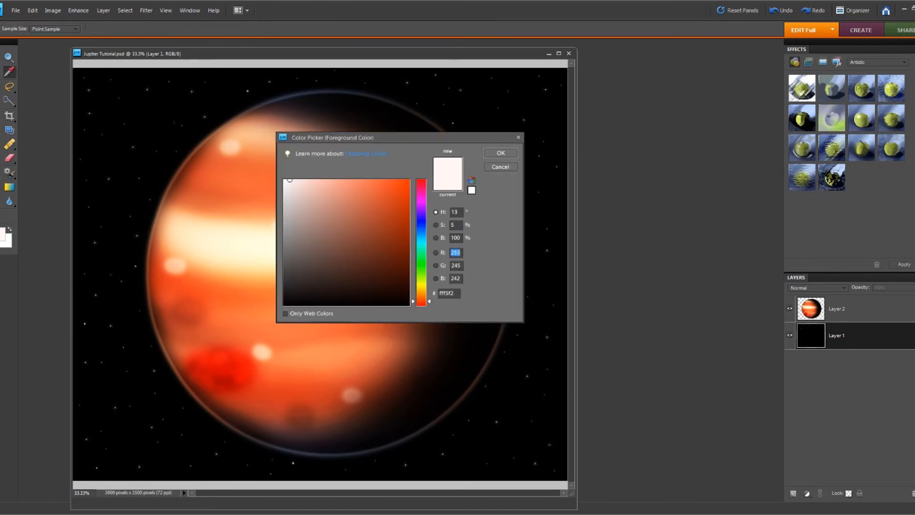
pyautogui.moveTo(422, 301); pyautogui.dragTo(422, 300)
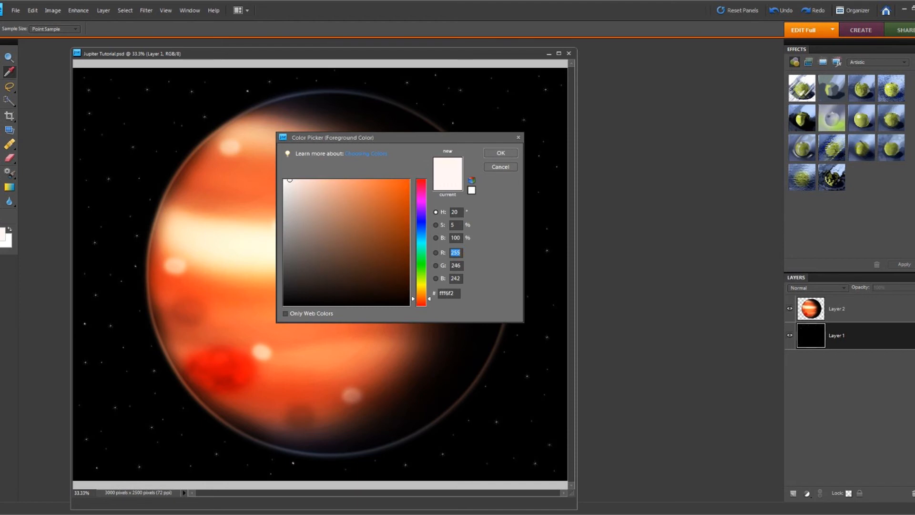
pyautogui.click(382, 184)
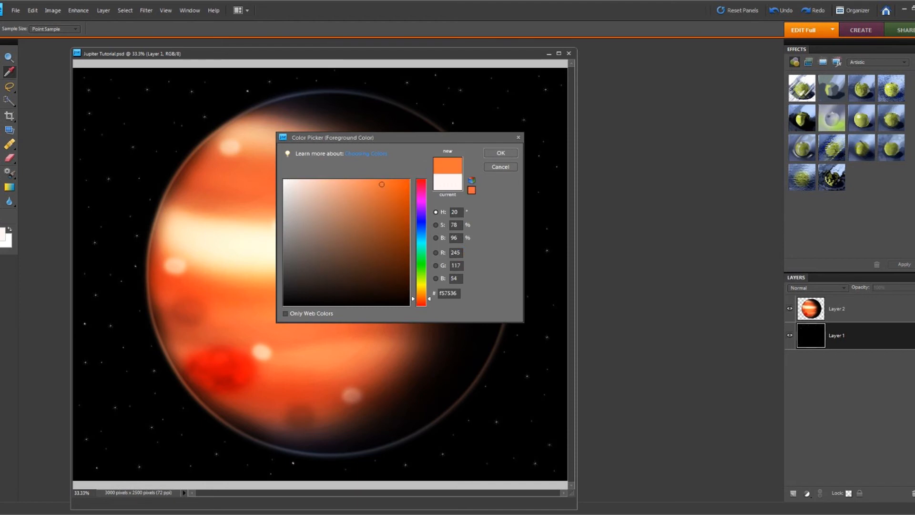
pyautogui.click(500, 153)
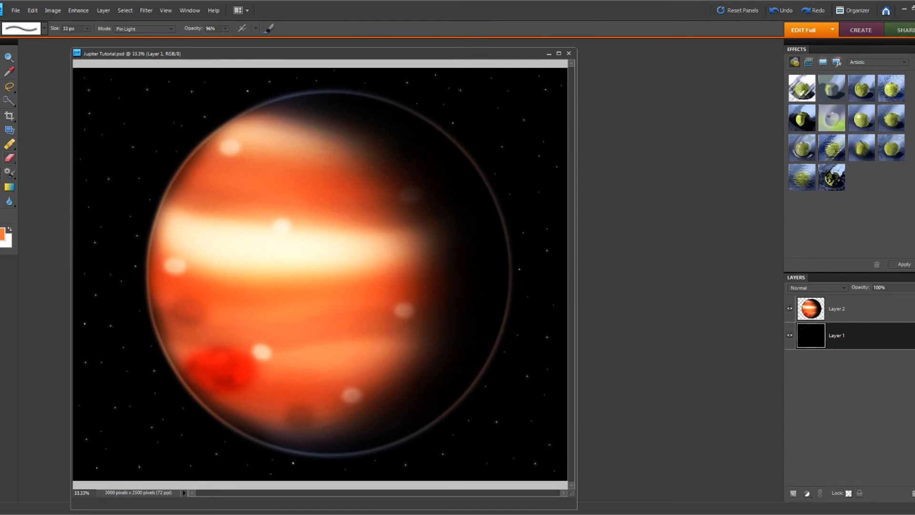
# Set up a hard round brush at 210 px with Linear Burn mode and 100% opacity.
pyautogui.click(44, 29)
pyautogui.scroll(5, 48, 93)
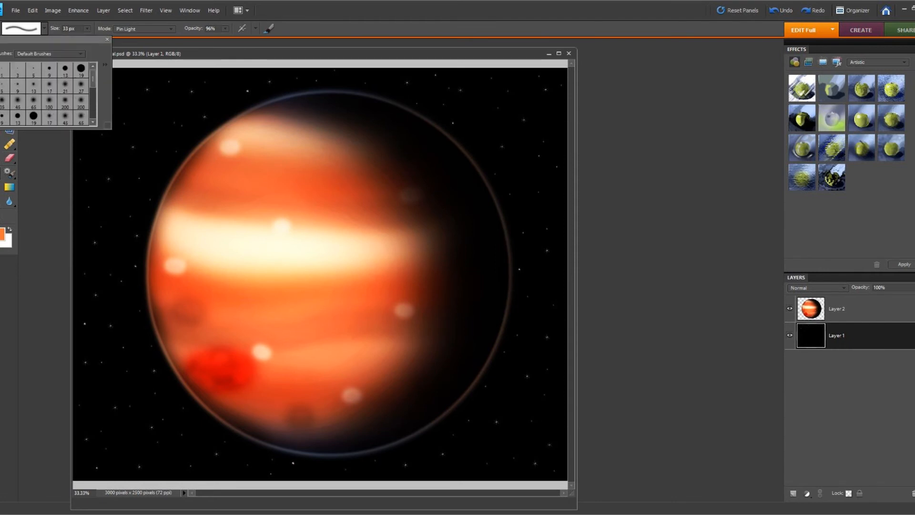
pyautogui.click(81, 70)
pyautogui.click(88, 29)
pyautogui.moveTo(87, 38); pyautogui.dragTo(109, 38)
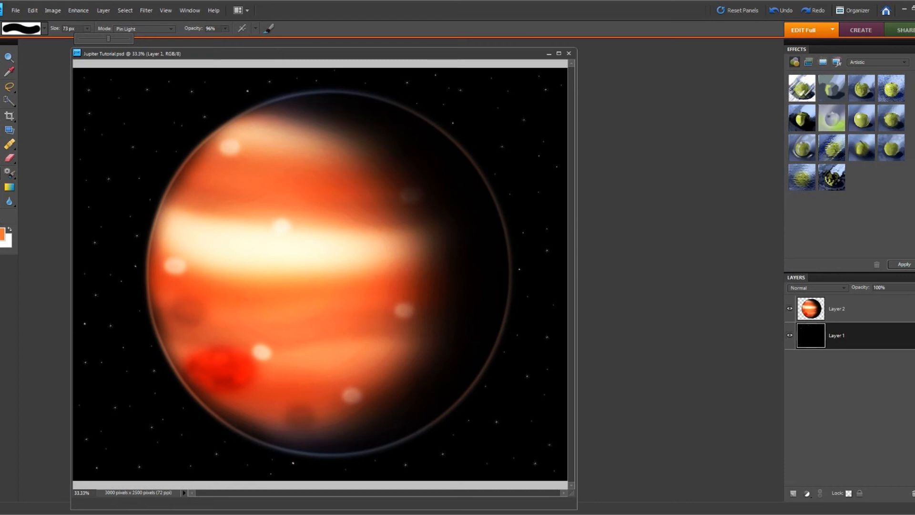
pyautogui.click(143, 29)
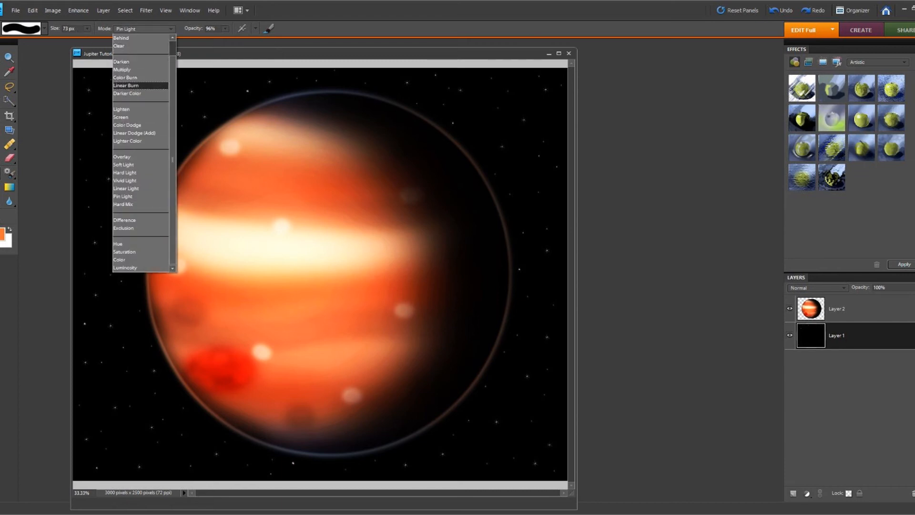
pyautogui.click(126, 85)
pyautogui.moveTo(225, 39); pyautogui.dragTo(228, 39)
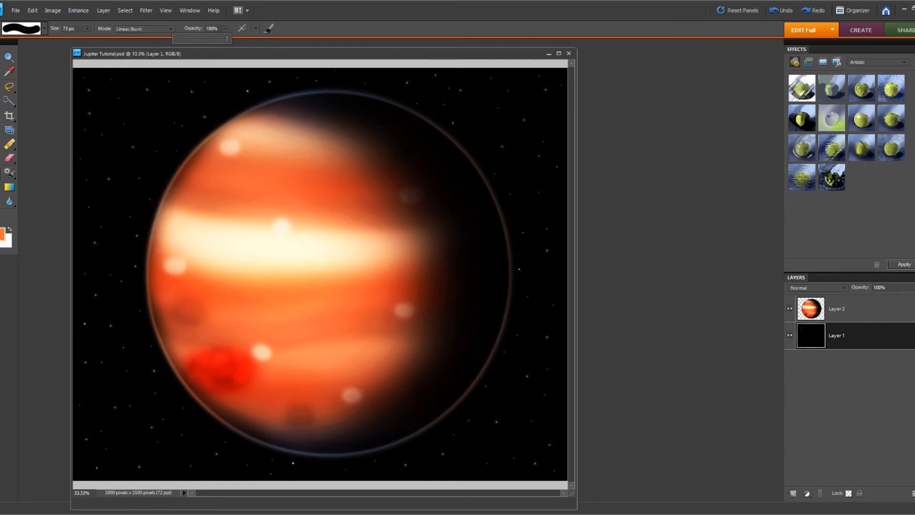
pyautogui.click(88, 29)
pyautogui.moveTo(87, 38); pyautogui.dragTo(94, 39)
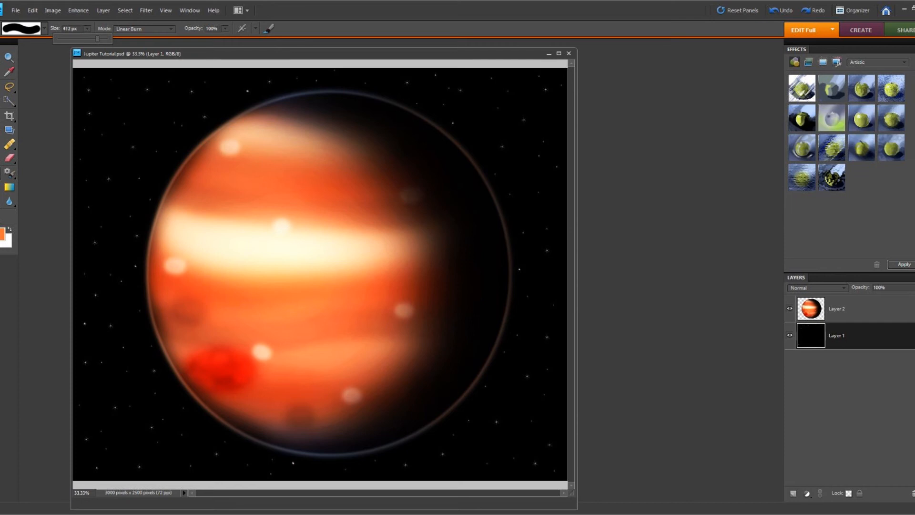
pyautogui.moveTo(97, 38); pyautogui.dragTo(95, 38)
# Try to stamp an orange disc over the planet's centre on Layer 1 with the Linear Burn brush.
pyautogui.click(329, 272)
pyautogui.click(32, 10)
pyautogui.click(43, 22)
# On Layer 2, stamp a 210 px orange disc in the black space below and left of the planet, using Darken mode.
pyautogui.click(849, 309)
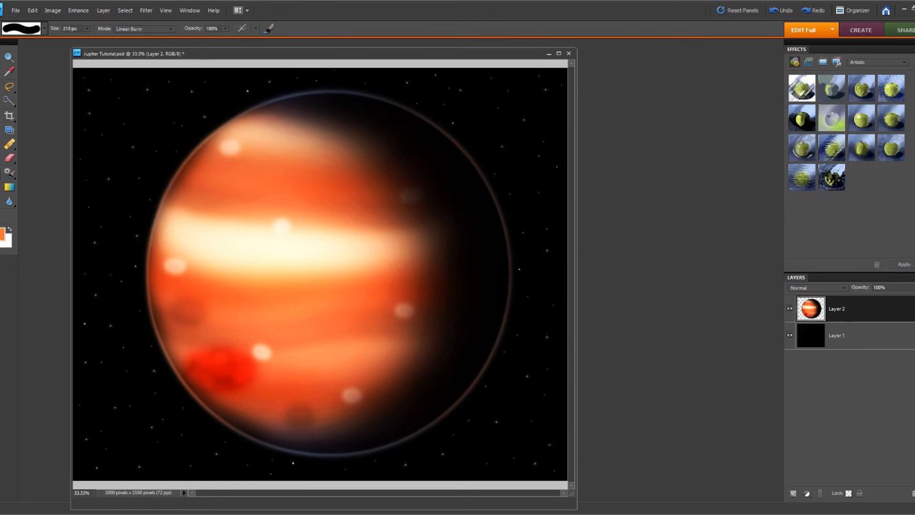
pyautogui.click(153, 29)
pyautogui.click(122, 61)
pyautogui.click(156, 445)
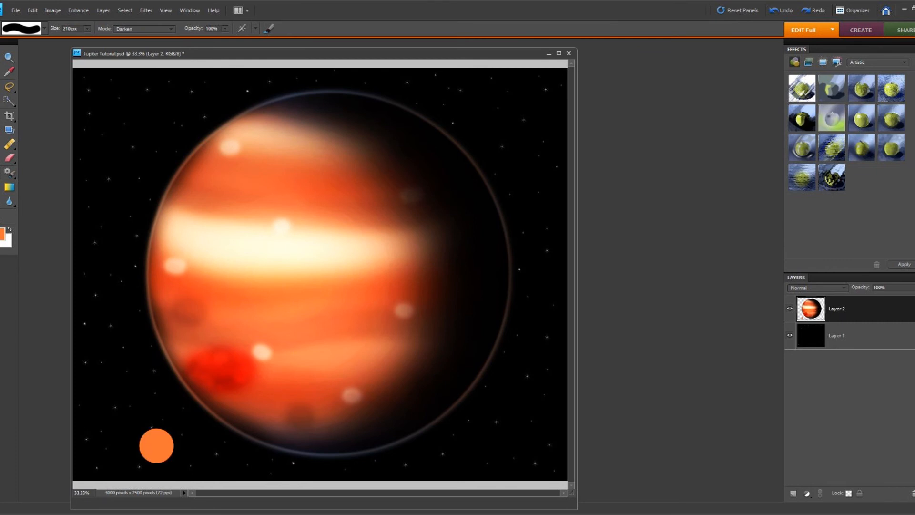
# Select the small orange disc with the Magic Wand and set the foreground colour to pale peach f4dbcf.
pyautogui.press('w')
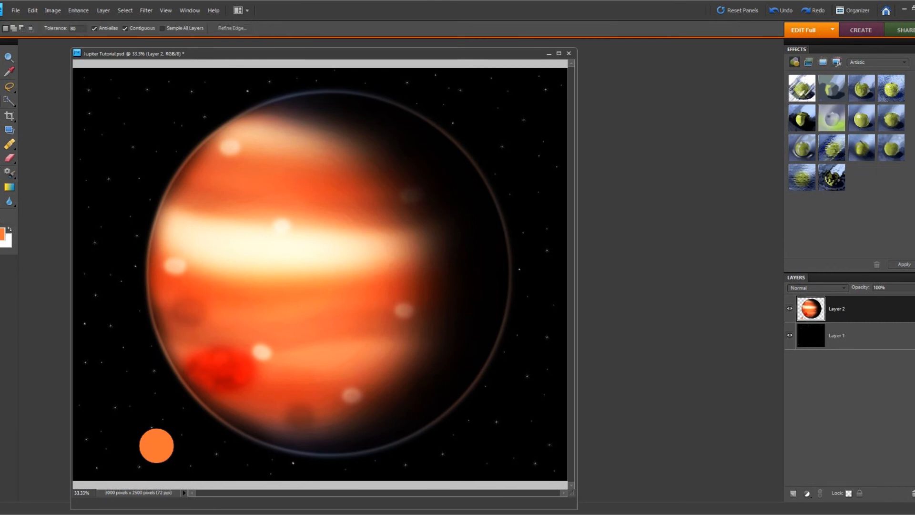
pyautogui.click(156, 446)
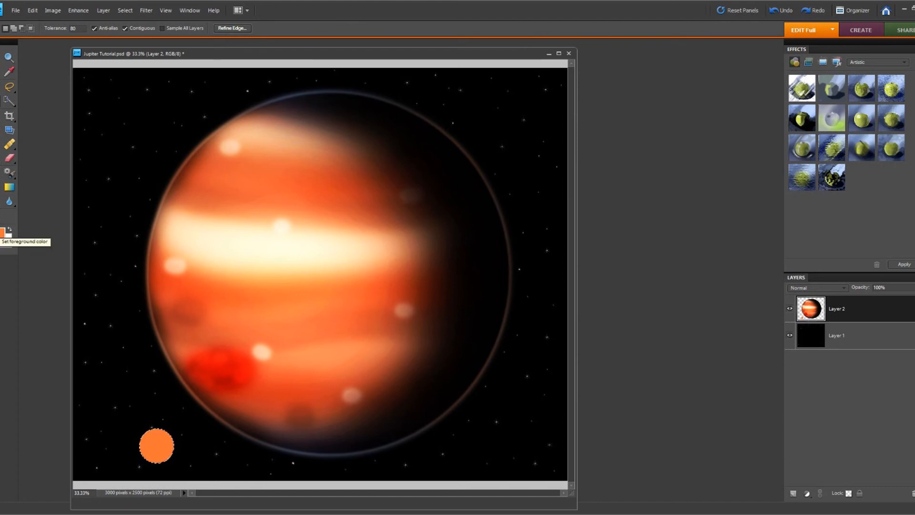
pyautogui.click(2, 233)
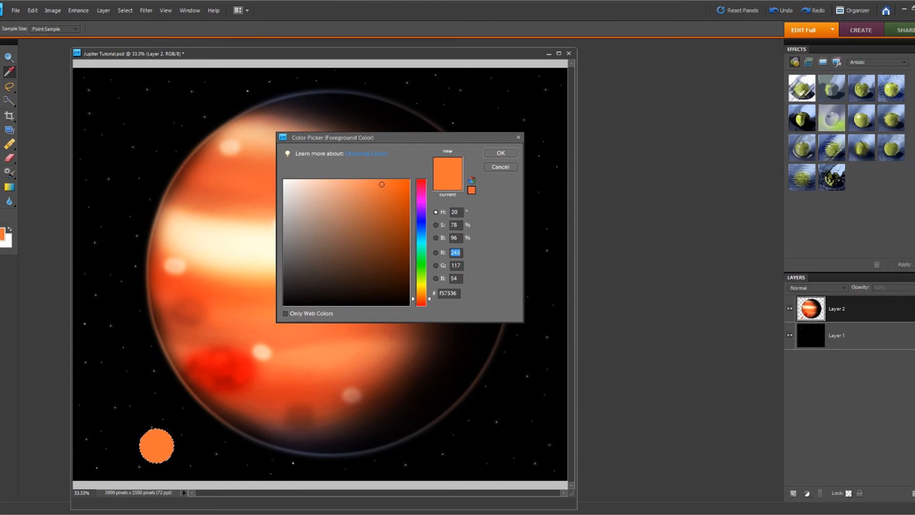
pyautogui.click(302, 185)
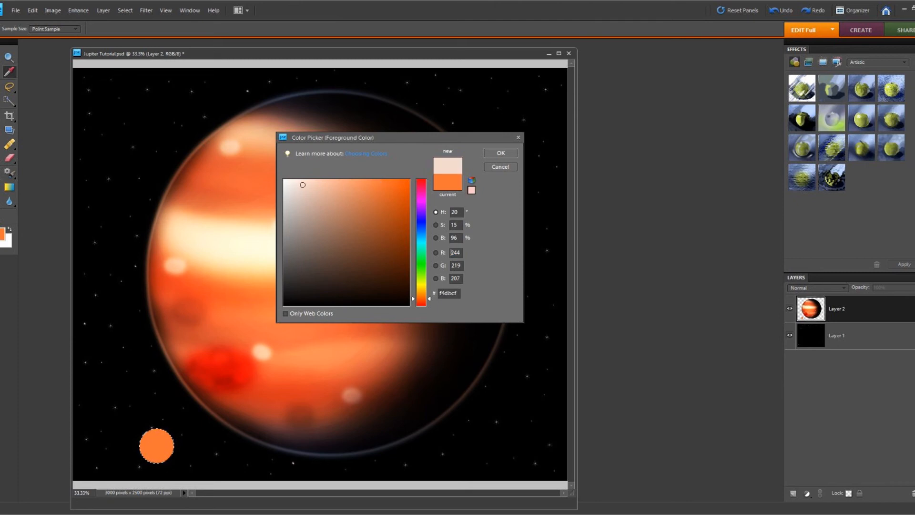
pyautogui.press('Return')
# Switch the brush to the 70 px star preset and enlarge it to 210 px.
pyautogui.press('b')
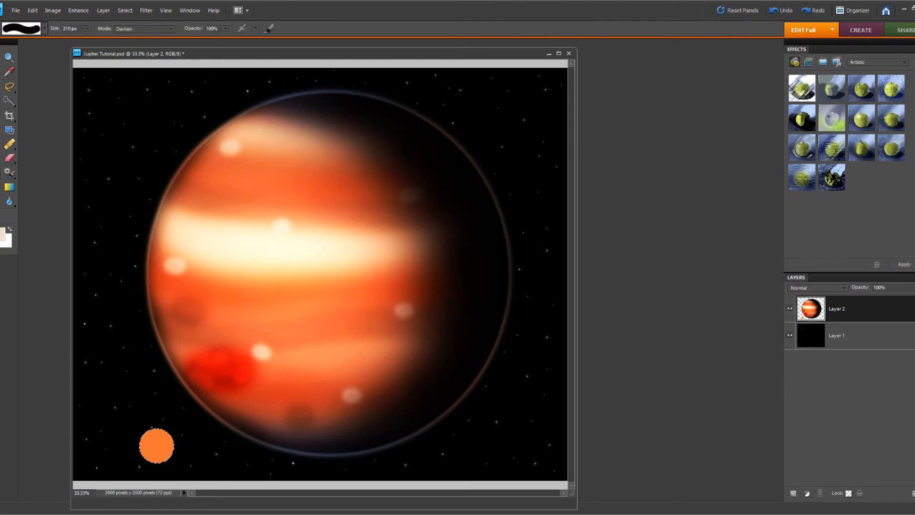
pyautogui.click(45, 29)
pyautogui.scroll(-4, 48, 95)
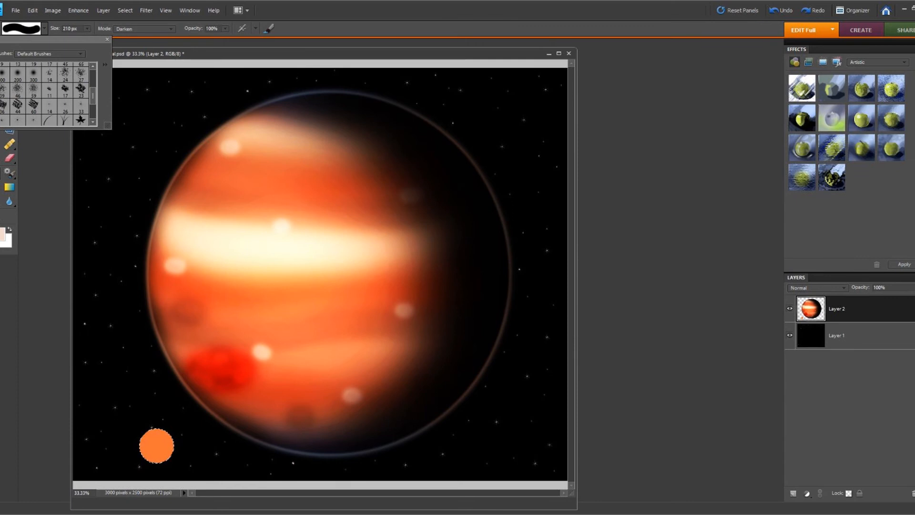
pyautogui.scroll(-2, 48, 94)
pyautogui.click(34, 102)
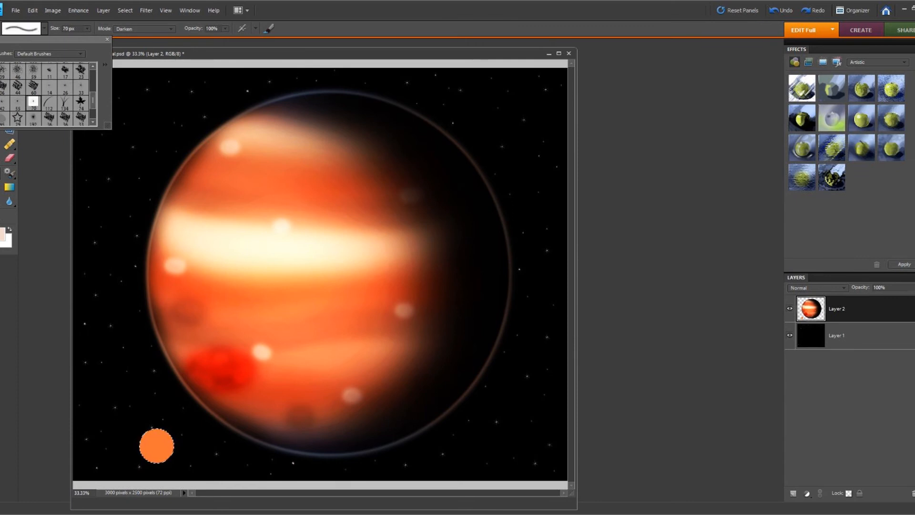
pyautogui.click(88, 29)
pyautogui.moveTo(87, 38); pyautogui.dragTo(96, 38)
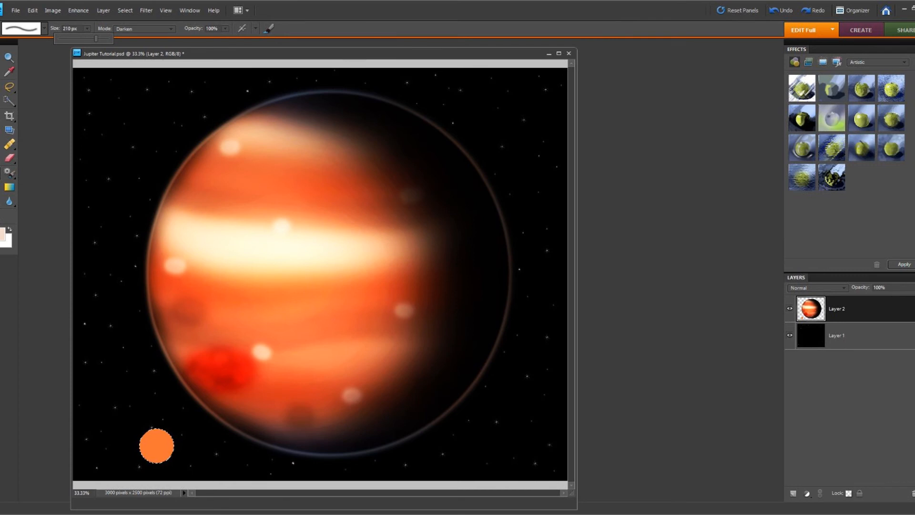
# Dab pale highlights near the edge of the selected orange disc, using Lighten mode at 84% opacity.
pyautogui.click(143, 29)
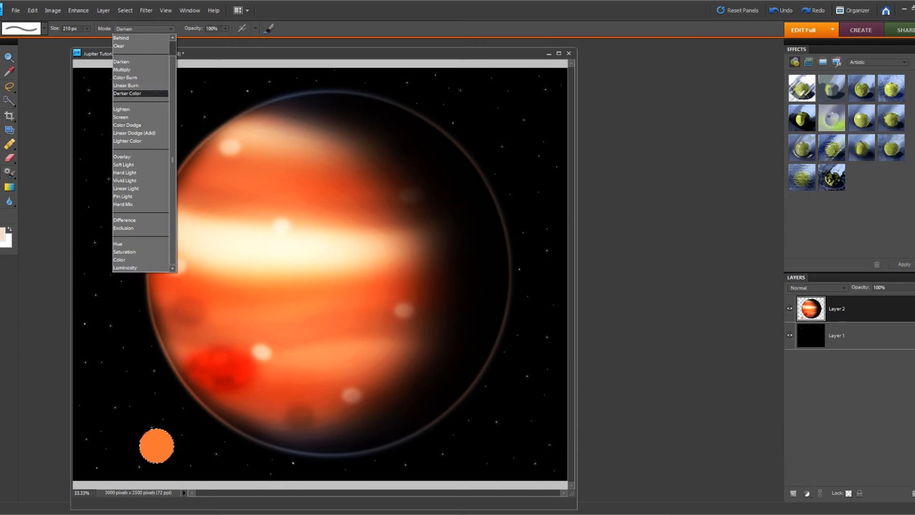
pyautogui.click(122, 109)
pyautogui.click(226, 28)
pyautogui.moveTo(226, 38); pyautogui.dragTo(217, 39)
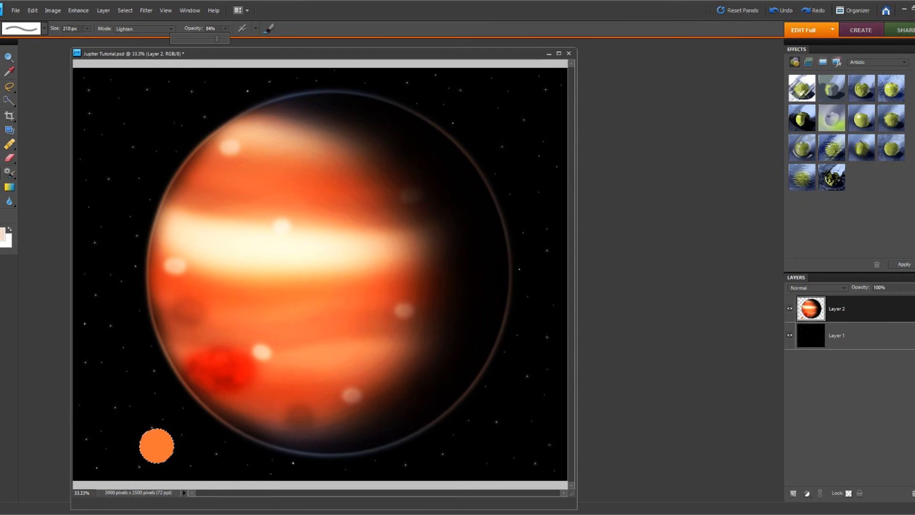
pyautogui.click(148, 435)
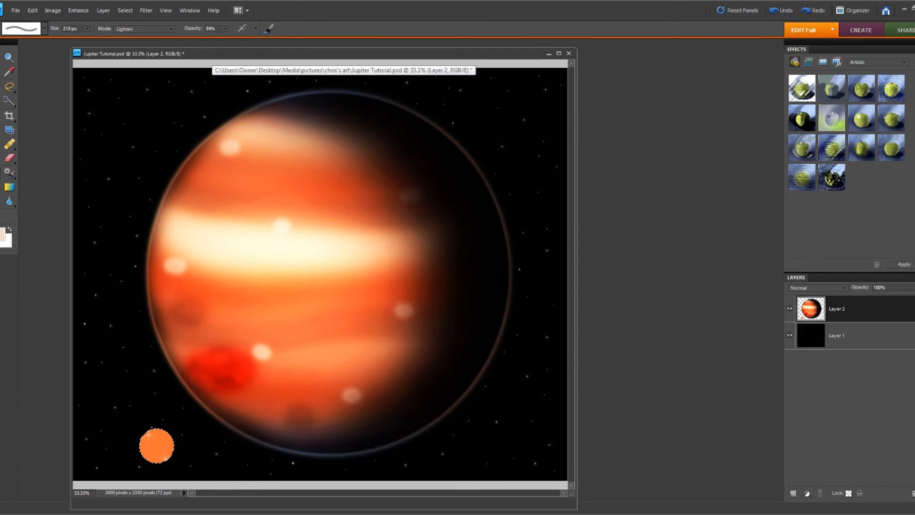
# Enlarge the brush to 412 px and dab more pale highlights inside the selected moon in Lighten mode.
pyautogui.click(88, 29)
pyautogui.moveTo(86, 39); pyautogui.dragTo(90, 39)
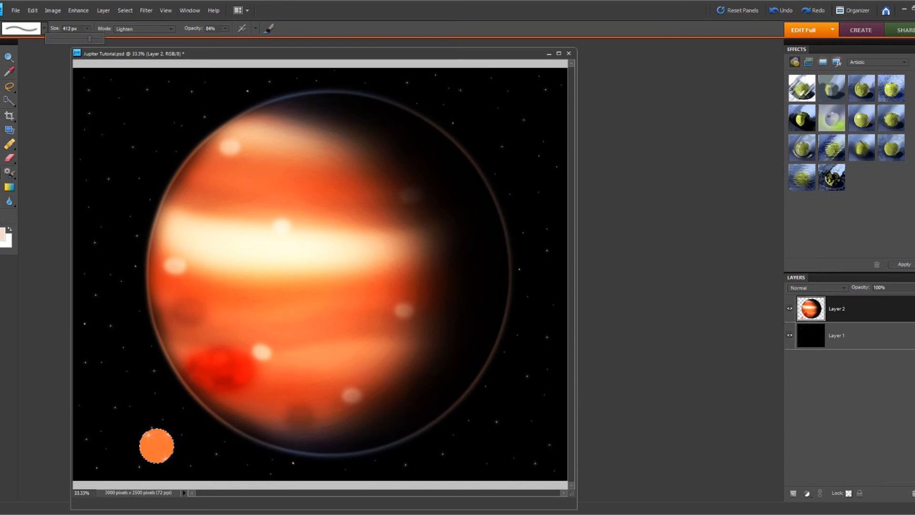
pyautogui.click(155, 448)
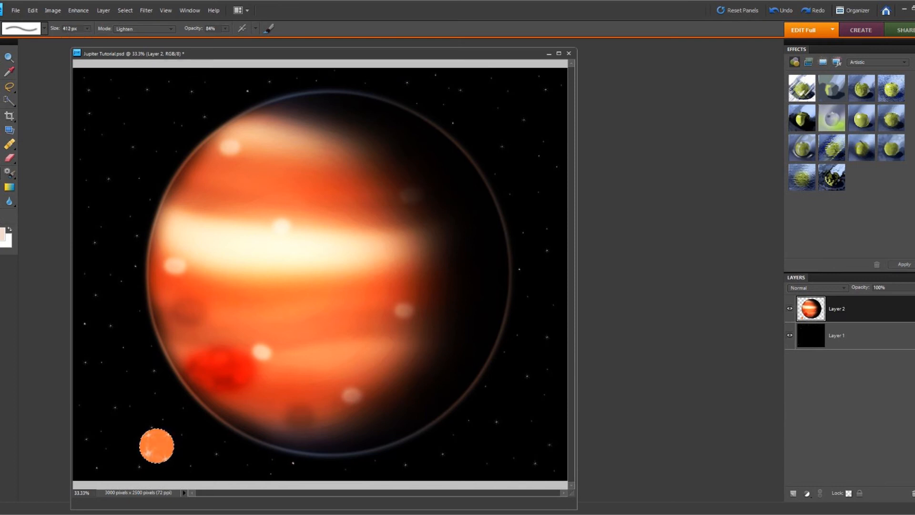
# Set the foreground colour to a very dark brown and dab dark marks over the selected moon in Multiply mode.
pyautogui.click(2, 234)
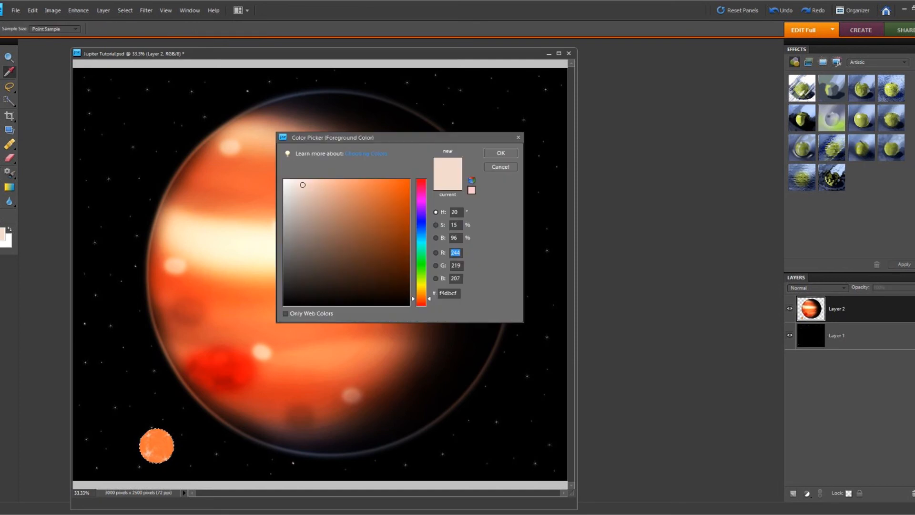
pyautogui.click(315, 278)
pyautogui.press('Return')
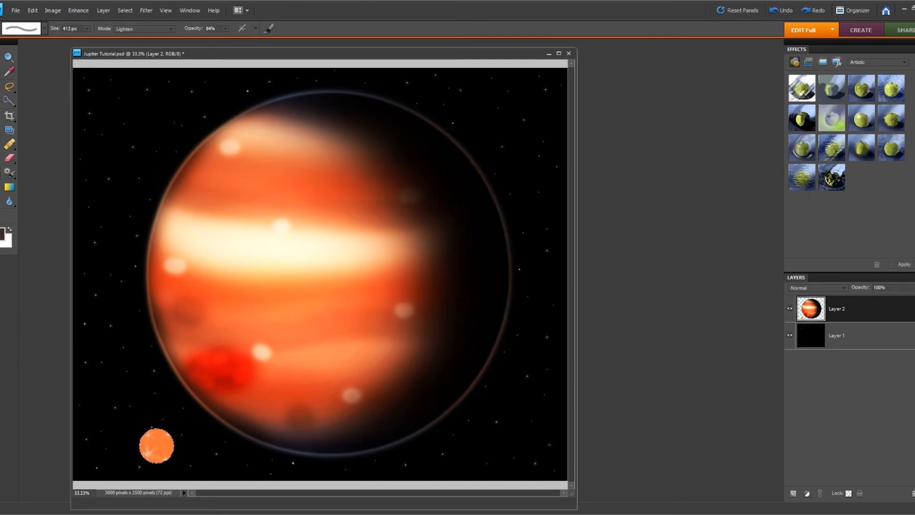
pyautogui.click(144, 28)
pyautogui.click(123, 69)
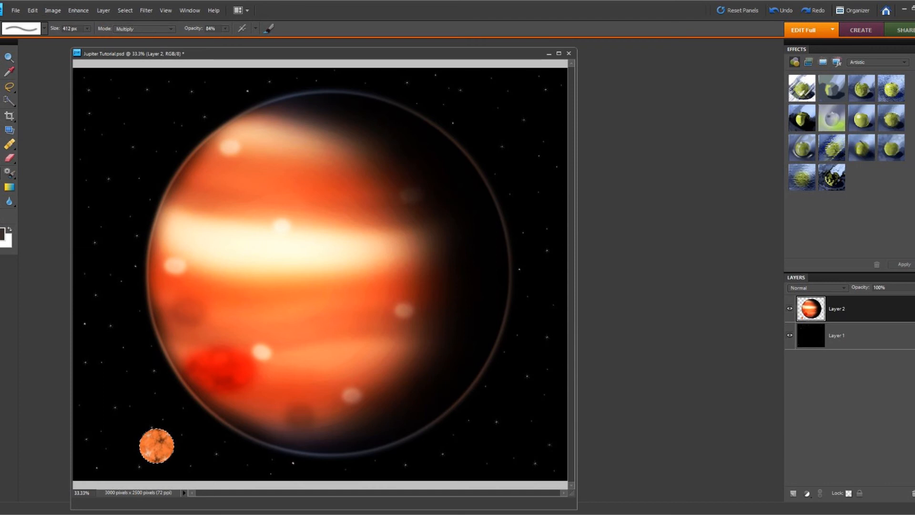
# Switch the brush to the rough 23 px preset from Default Brushes and enlarge it to 250 px.
pyautogui.click(44, 29)
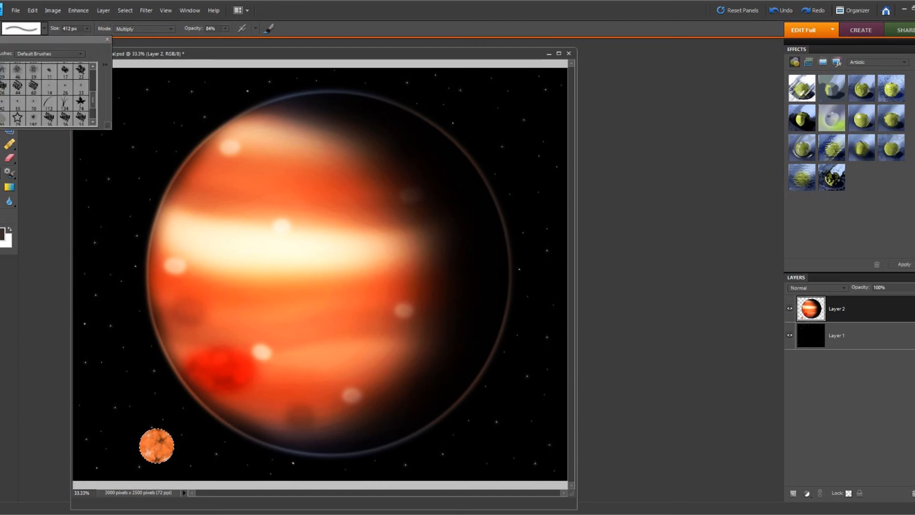
pyautogui.moveTo(93, 100); pyautogui.dragTo(93, 110)
pyautogui.scroll(3, 48, 95)
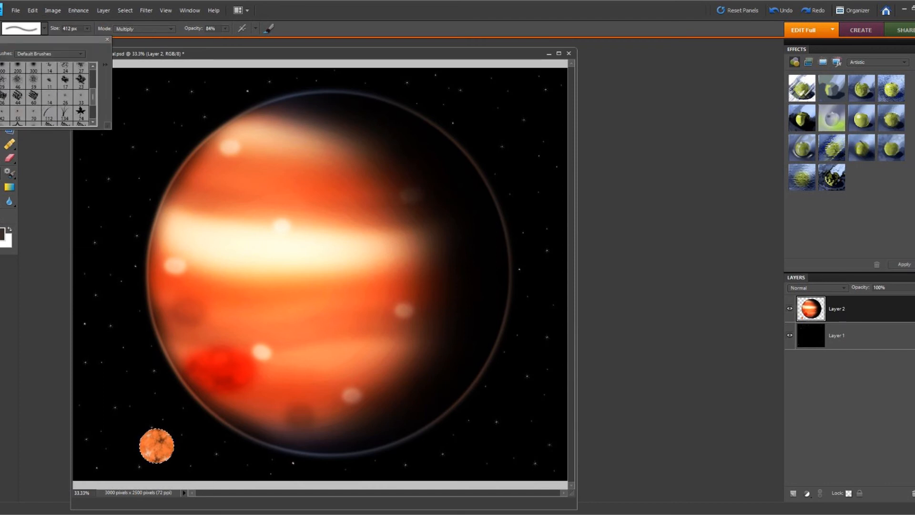
pyautogui.click(81, 81)
pyautogui.click(88, 28)
pyautogui.moveTo(86, 39); pyautogui.dragTo(114, 38)
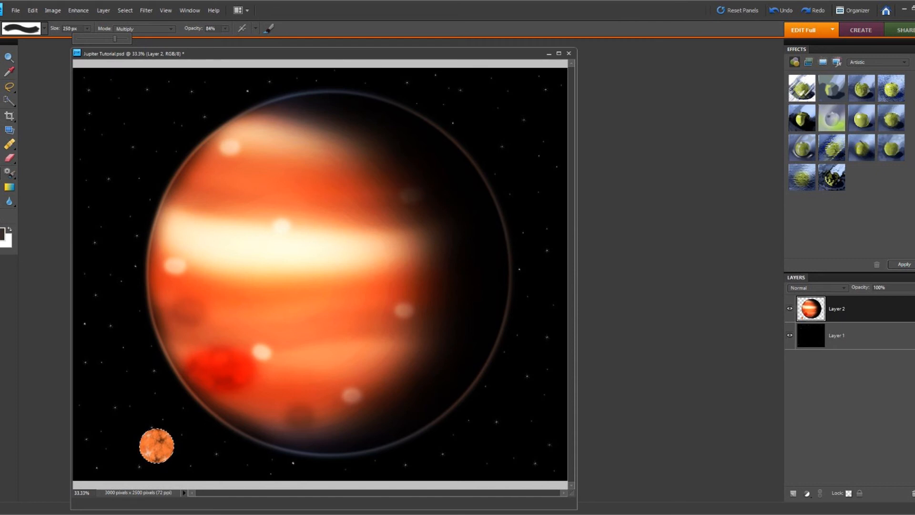
# Set the foreground colour to rust a93e22 and dab mottled texture over the selected moon in Multiply mode at 84% opacity.
pyautogui.click(2, 234)
pyautogui.moveTo(422, 300); pyautogui.dragTo(421, 300)
pyautogui.click(386, 216)
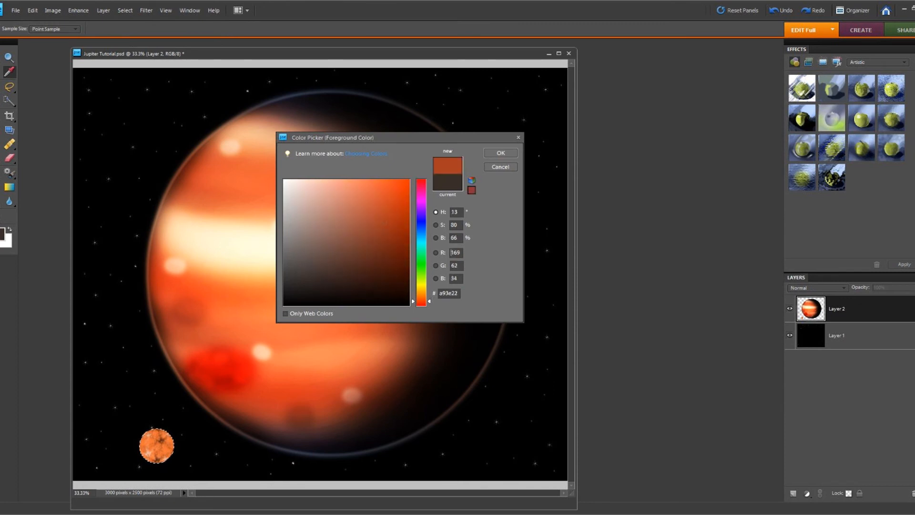
pyautogui.click(500, 153)
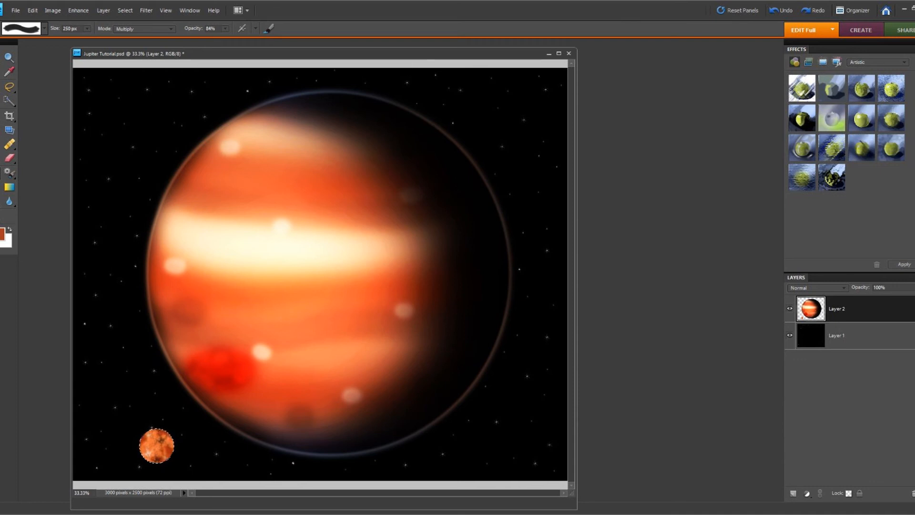
# Set the foreground colour to grey-brown 786762 and dab darker patches over the selected moon in Multiply mode.
pyautogui.click(2, 234)
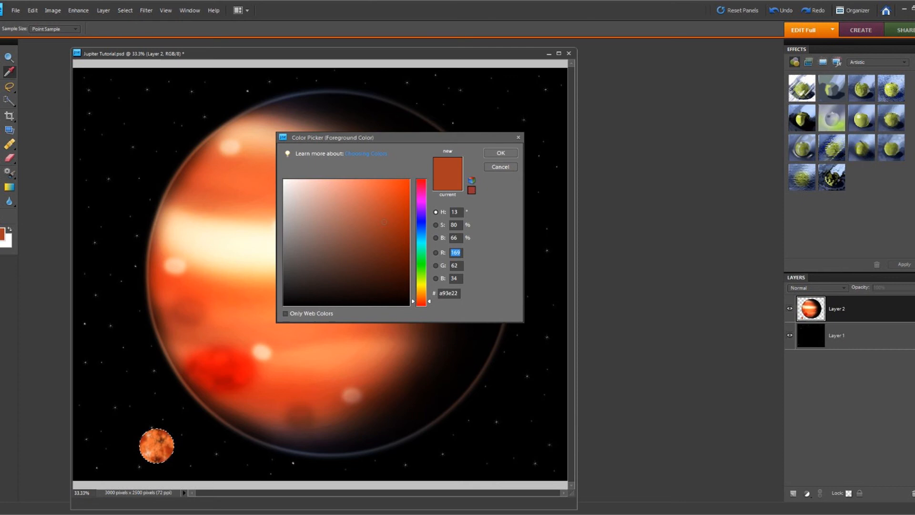
pyautogui.click(306, 247)
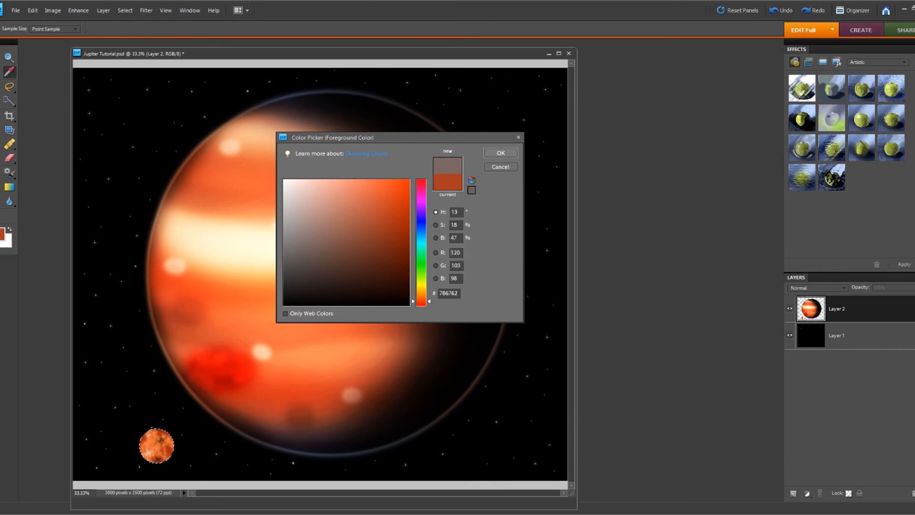
pyautogui.press('Return')
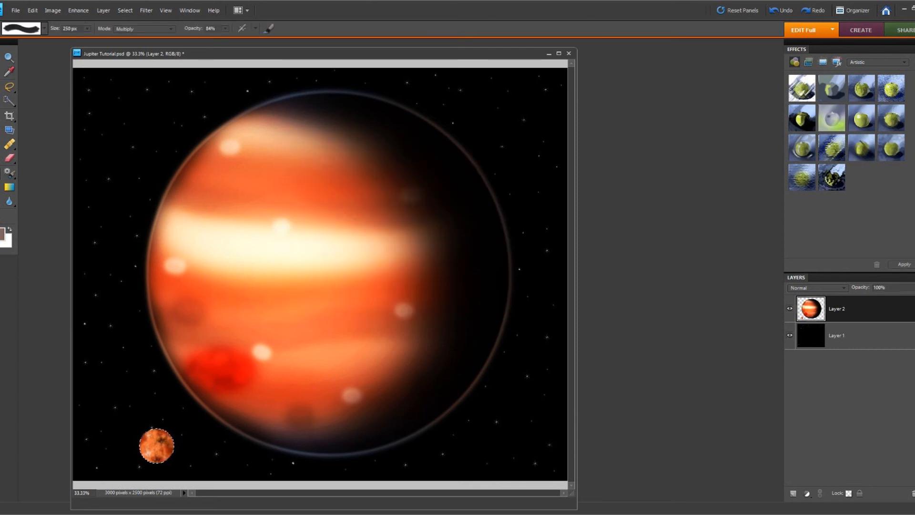
pyautogui.click(153, 447)
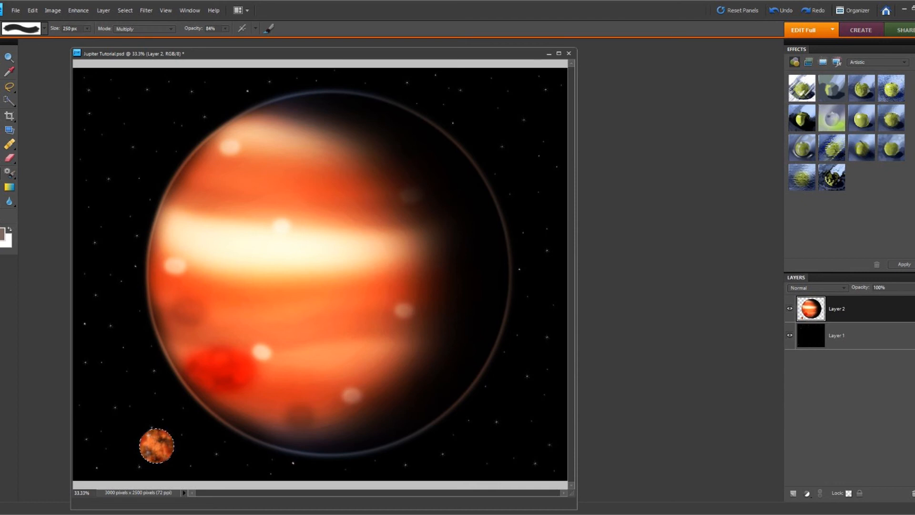
# Try dabbing bright blue 42b3e8 on the selected moon in Multiply mode at 84% opacity, and undo the stroke.
pyautogui.click(3, 234)
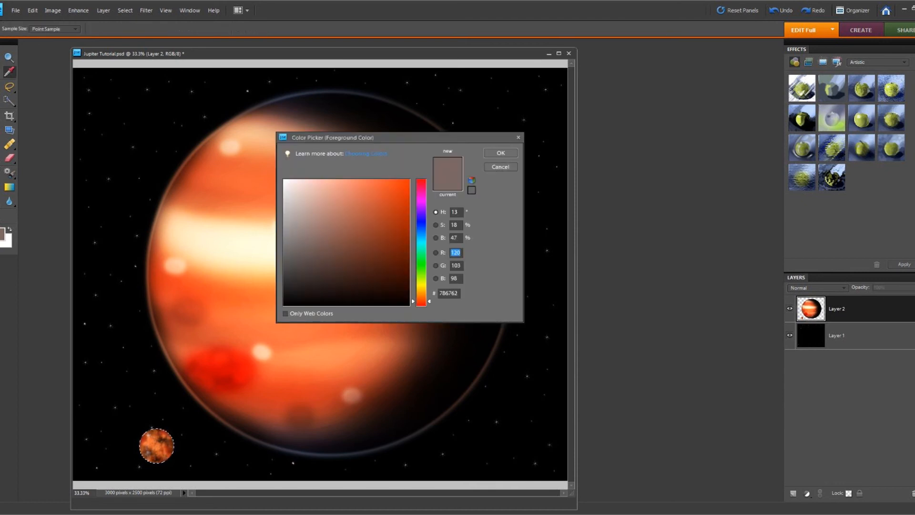
pyautogui.moveTo(421, 300); pyautogui.dragTo(421, 235)
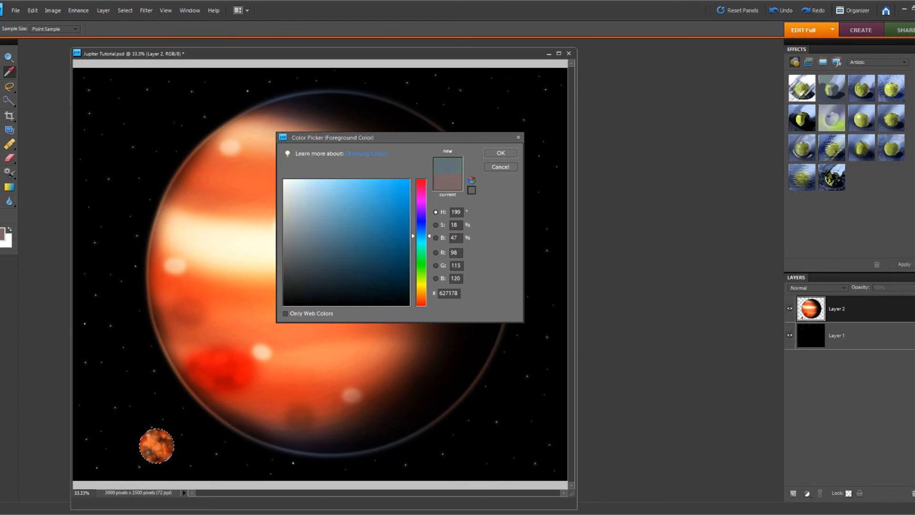
pyautogui.click(374, 188)
pyautogui.click(501, 153)
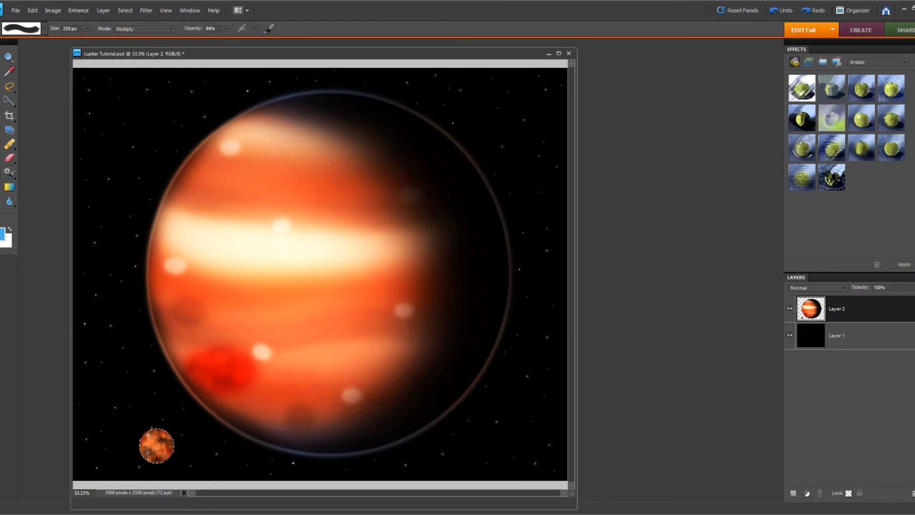
pyautogui.click(33, 10)
pyautogui.click(60, 21)
# Dab light blue 8dd7fa over the selected moon with the brush in Soft Light mode at 27% opacity.
pyautogui.click(225, 28)
pyautogui.click(2, 234)
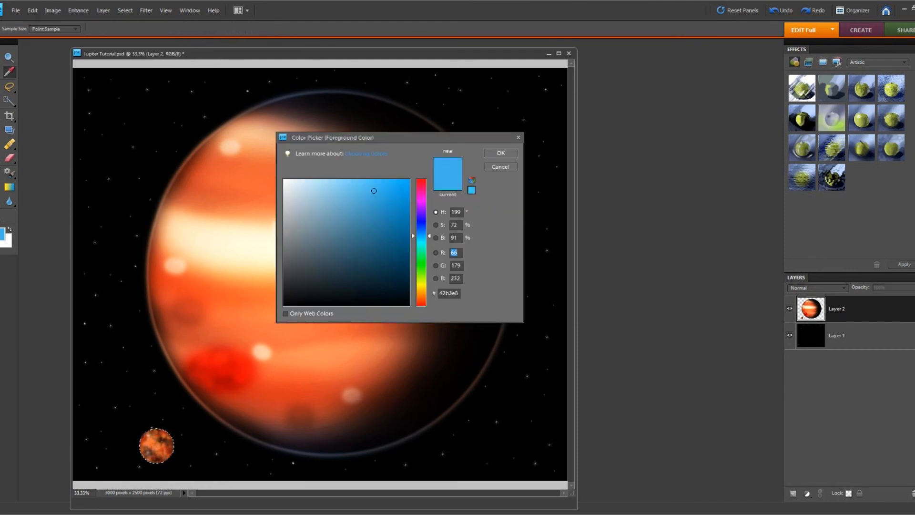
pyautogui.click(501, 153)
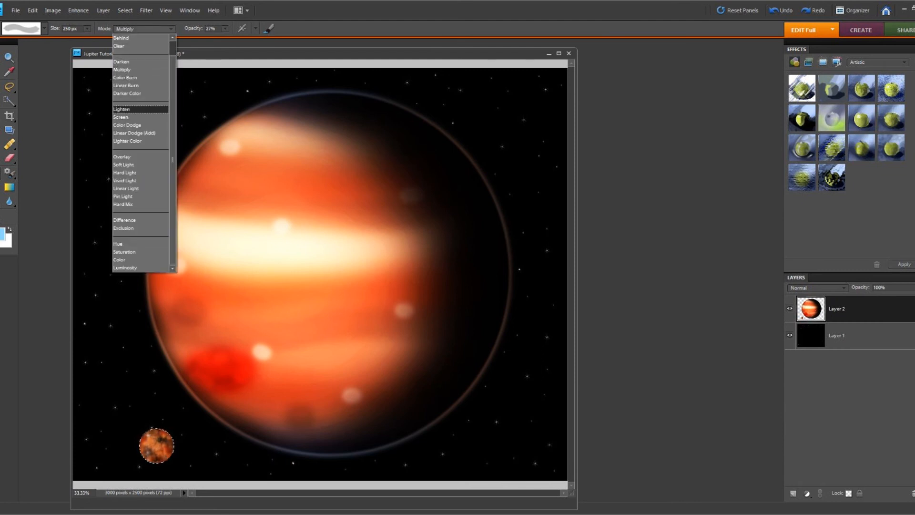
pyautogui.click(134, 165)
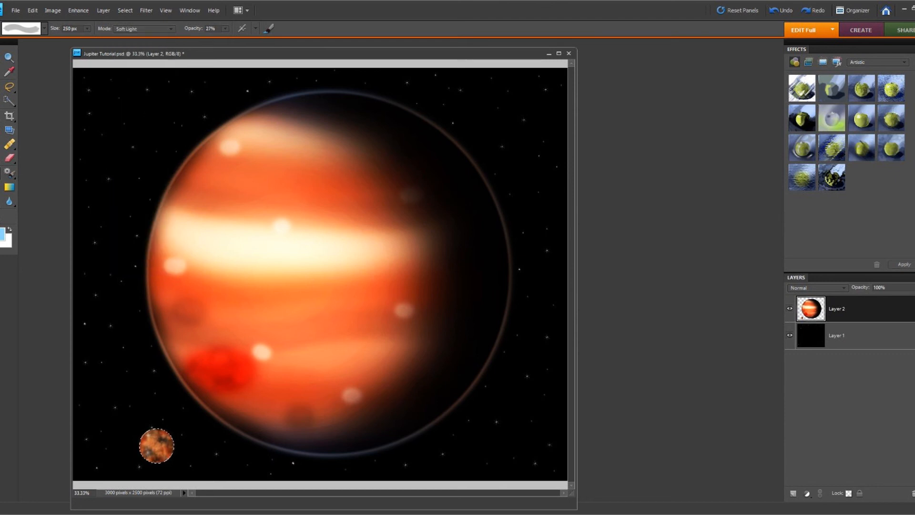
# Set the foreground colour to orange ffa70f and dab it over the selected moon in Soft Light mode at 27% opacity.
pyautogui.click(3, 234)
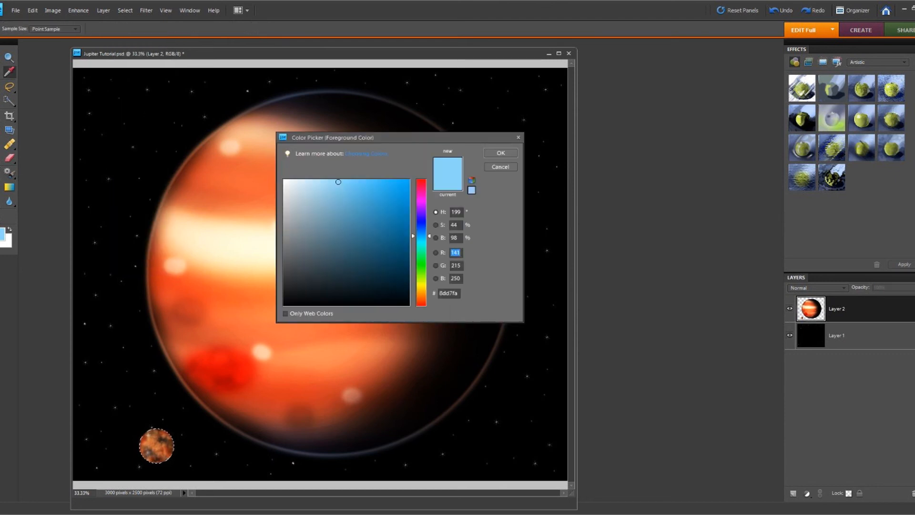
pyautogui.moveTo(421, 236); pyautogui.dragTo(421, 293)
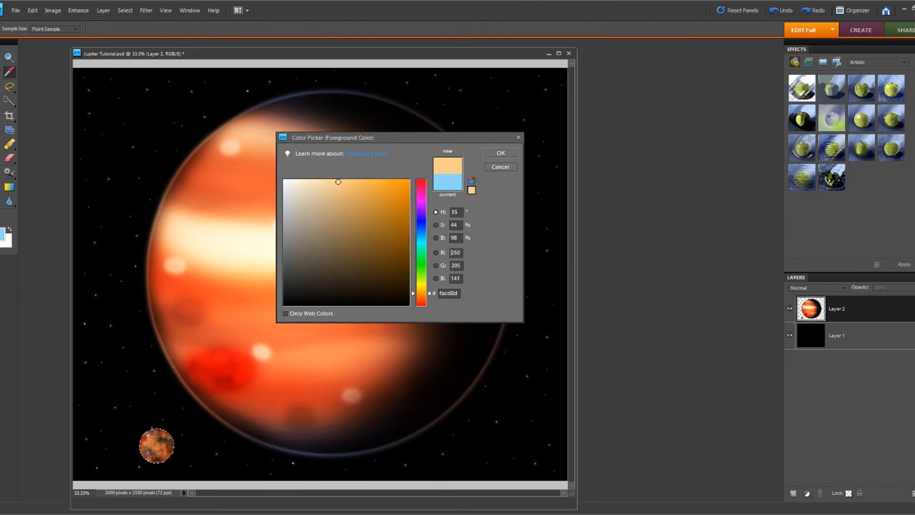
pyautogui.moveTo(338, 182); pyautogui.dragTo(402, 180)
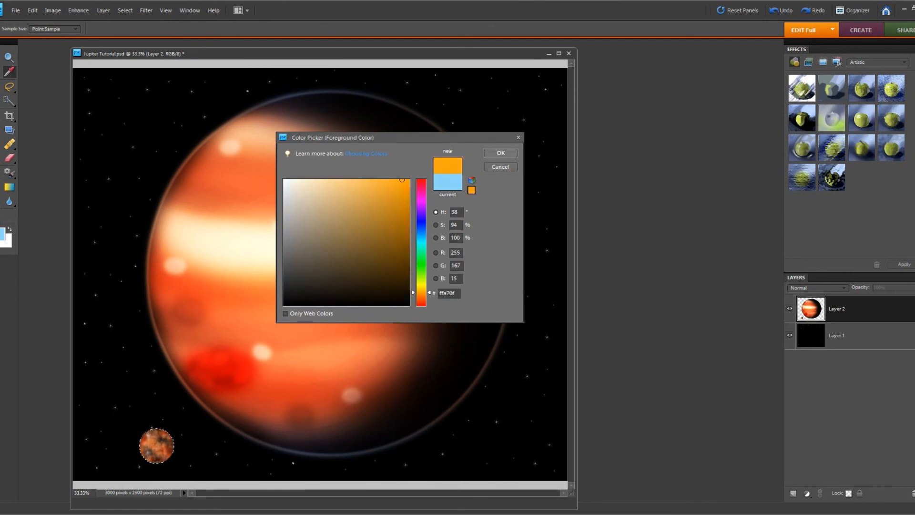
pyautogui.press('Return')
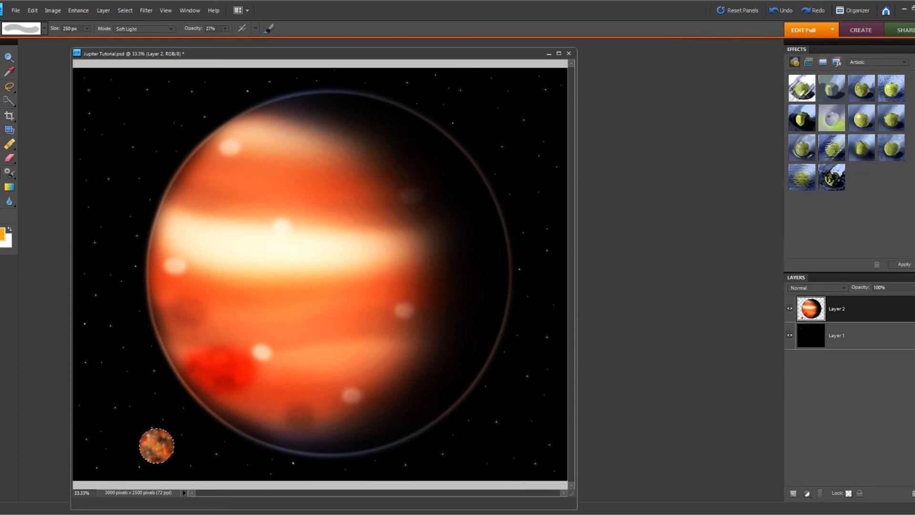
# Raise the brush opacity to 40%, trying Multiply mode before returning the brush to Soft Light.
pyautogui.click(143, 29)
pyautogui.click(138, 71)
pyautogui.click(225, 28)
pyautogui.moveTo(225, 38); pyautogui.dragTo(232, 38)
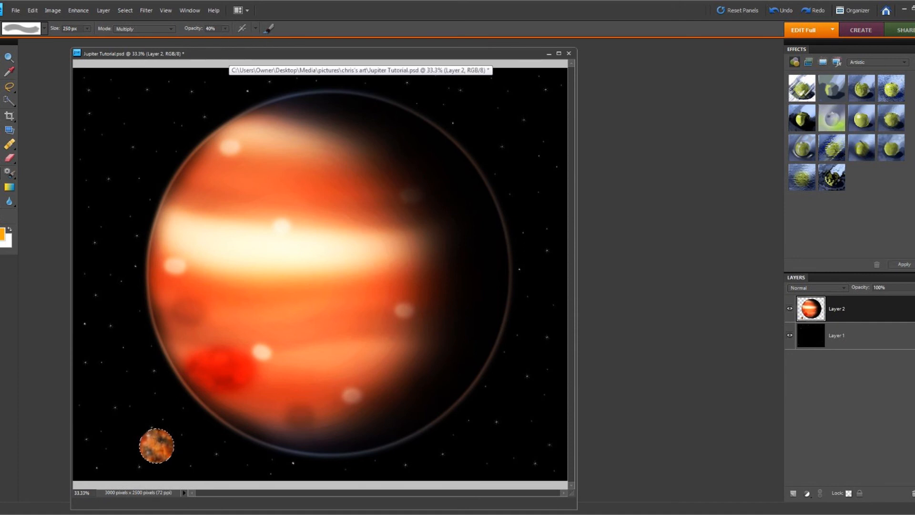
pyautogui.click(144, 29)
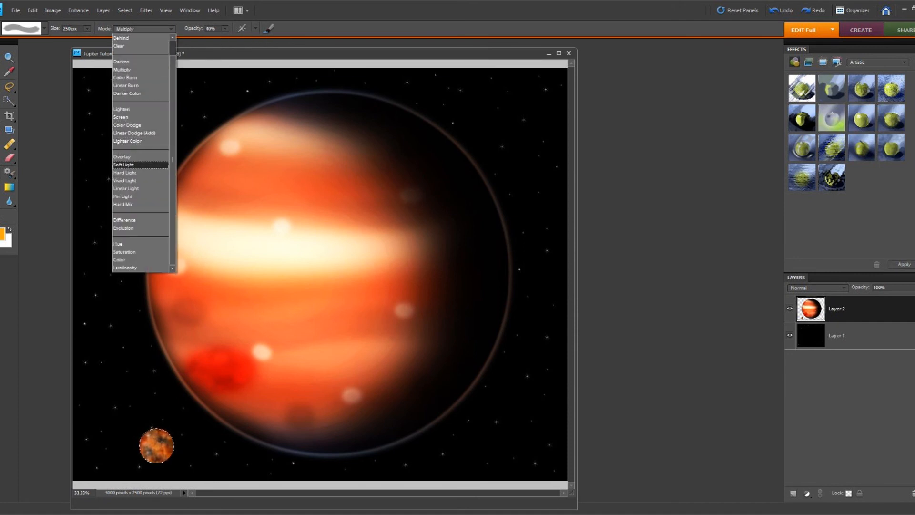
pyautogui.click(138, 138)
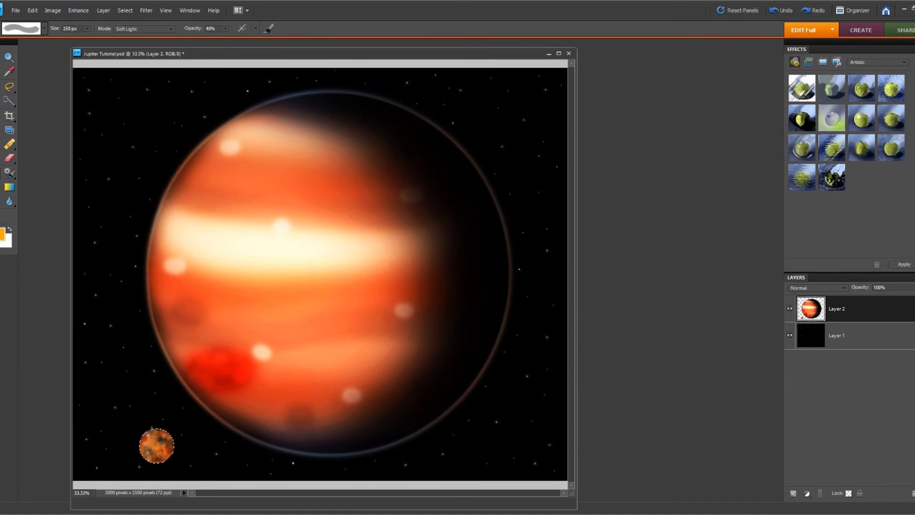
# Set the foreground colour to pale cream ffeed1 and dab it over the selected moon in Soft Light mode at 40% opacity.
pyautogui.click(3, 234)
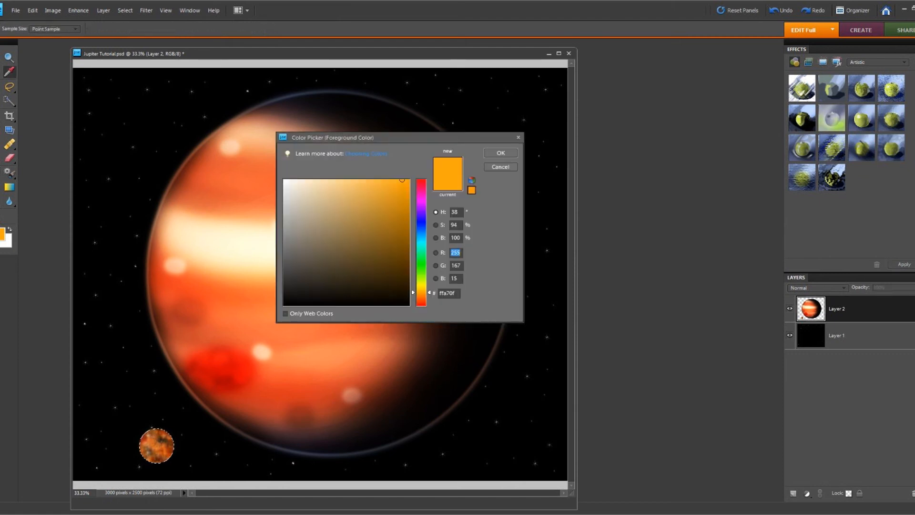
pyautogui.click(306, 180)
pyautogui.click(501, 152)
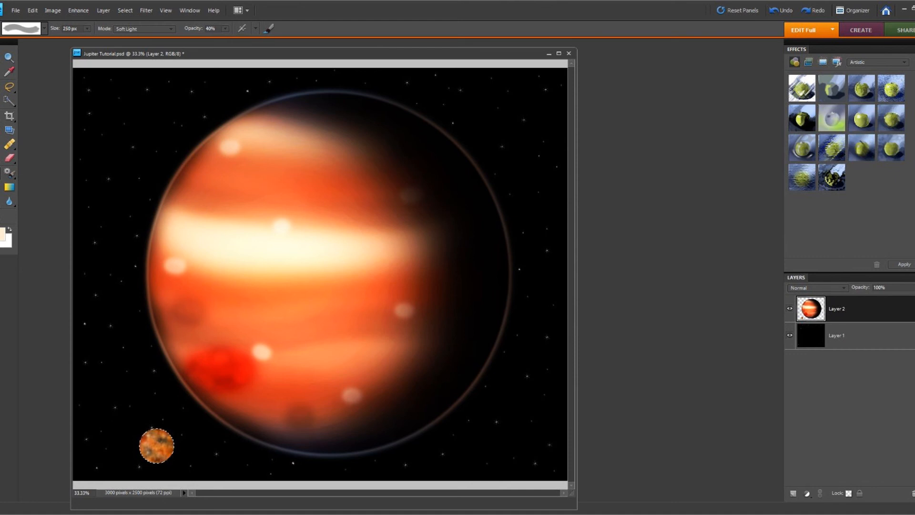
# Dab pale cream highlights on the selected moon with the brush in Lighten mode at 25% opacity.
pyautogui.click(143, 29)
pyautogui.click(138, 110)
pyautogui.click(225, 29)
pyautogui.moveTo(225, 40); pyautogui.dragTo(217, 39)
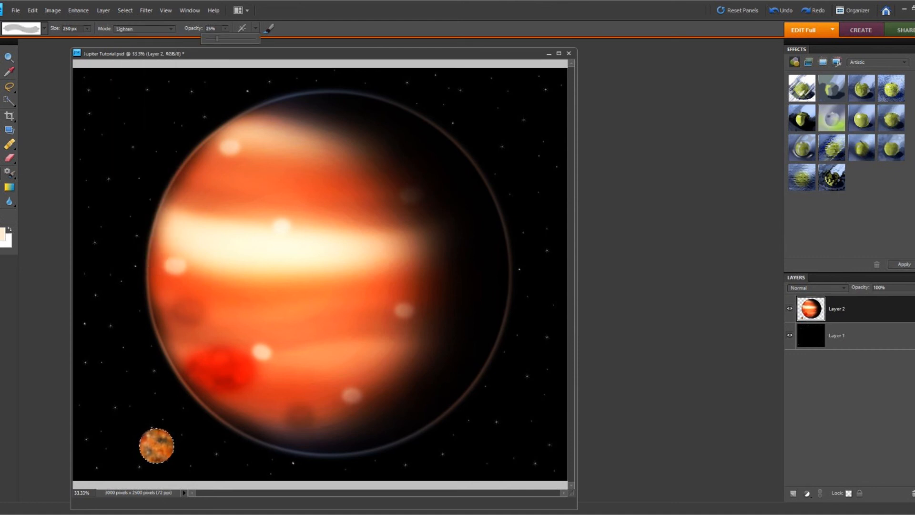
pyautogui.click(218, 52)
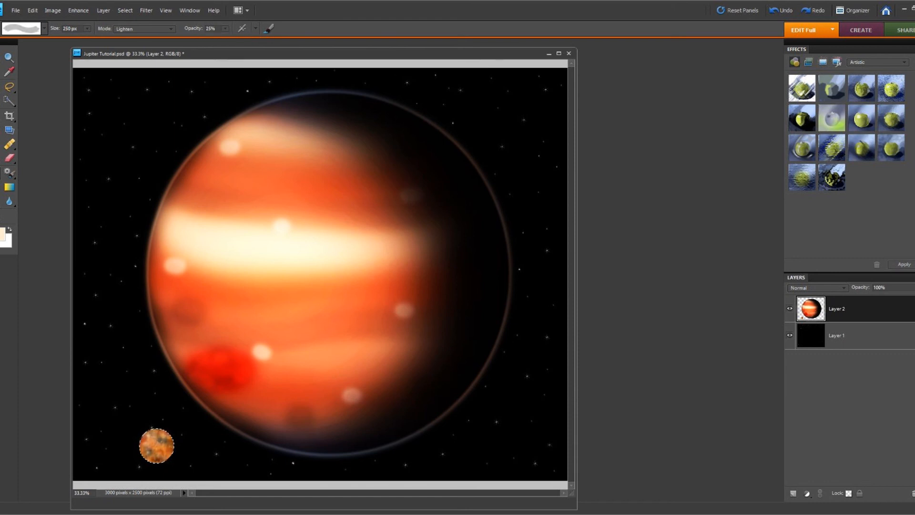
# Set the foreground colour to brown a17052 and dab it over the selected moon in Linear Burn mode at 25% opacity.
pyautogui.click(3, 234)
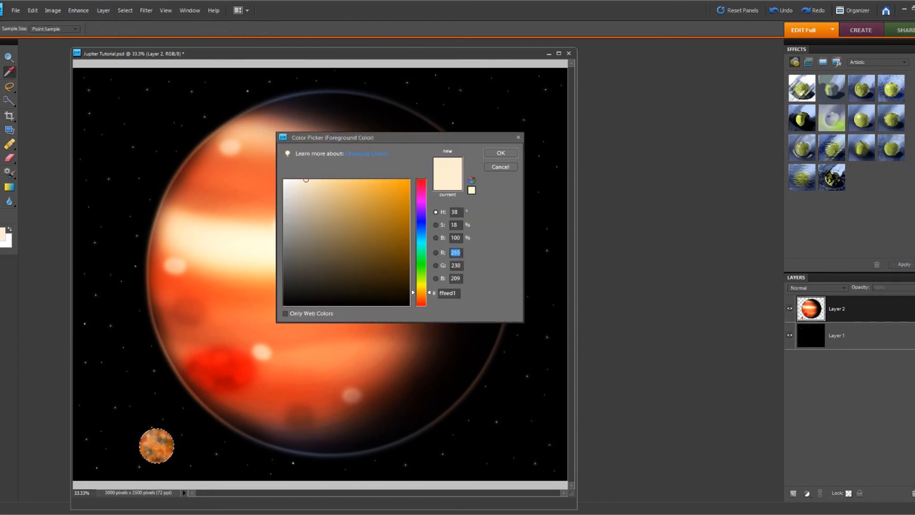
pyautogui.click(421, 298)
pyautogui.click(345, 226)
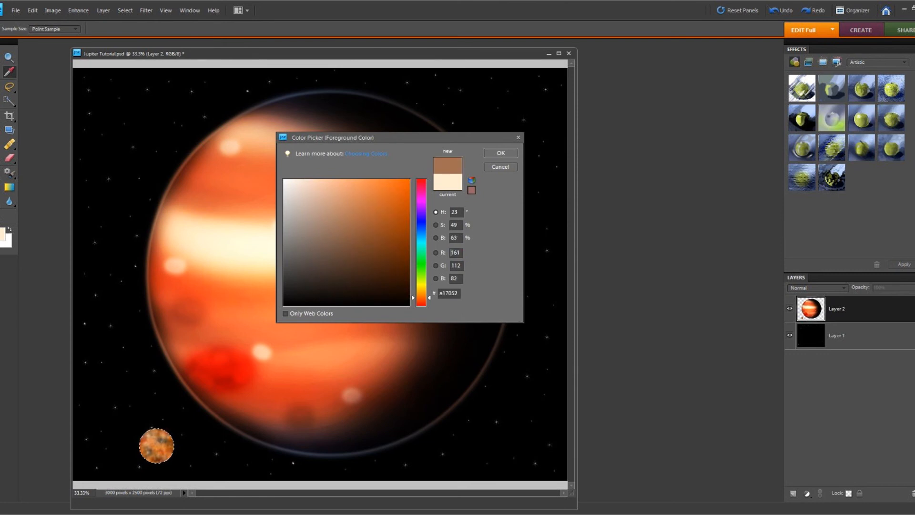
pyautogui.click(500, 152)
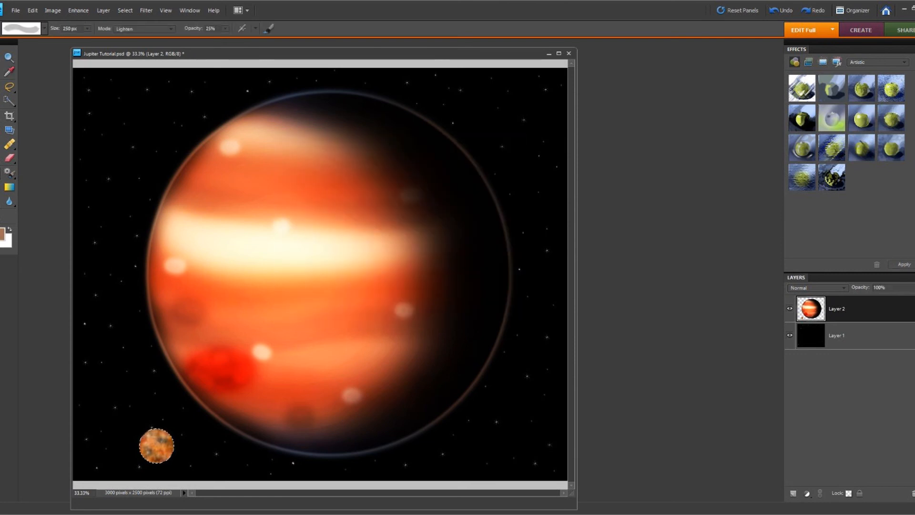
pyautogui.click(143, 29)
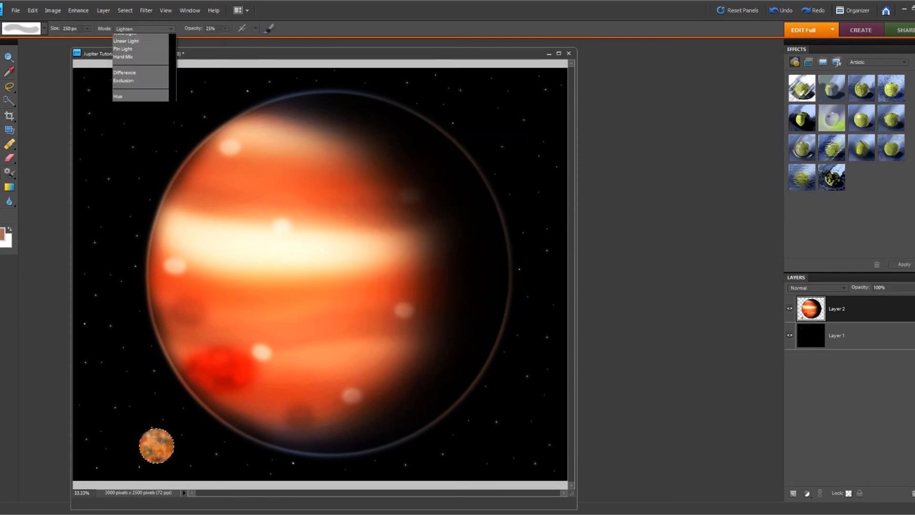
pyautogui.click(131, 80)
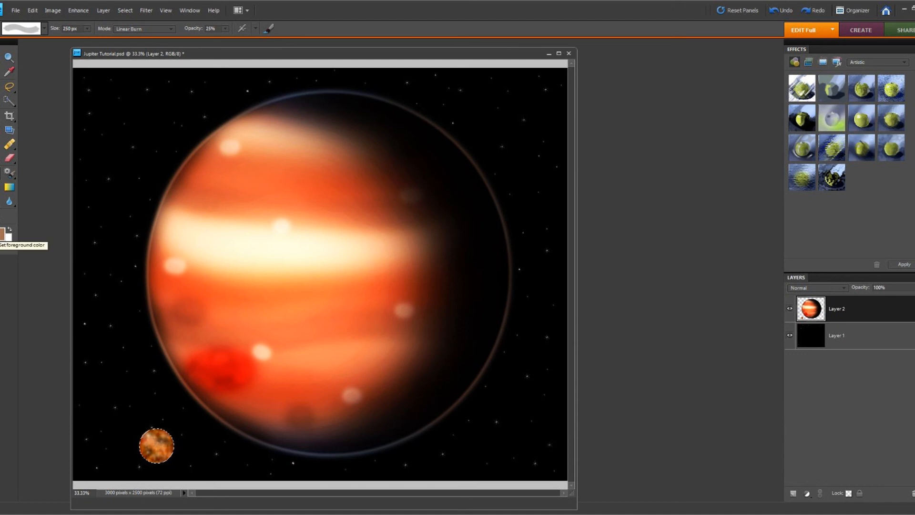
# Set the foreground colour to dark grey 292929 and configure a soft 100 px brush in Multiply mode at 65% opacity.
pyautogui.click(3, 234)
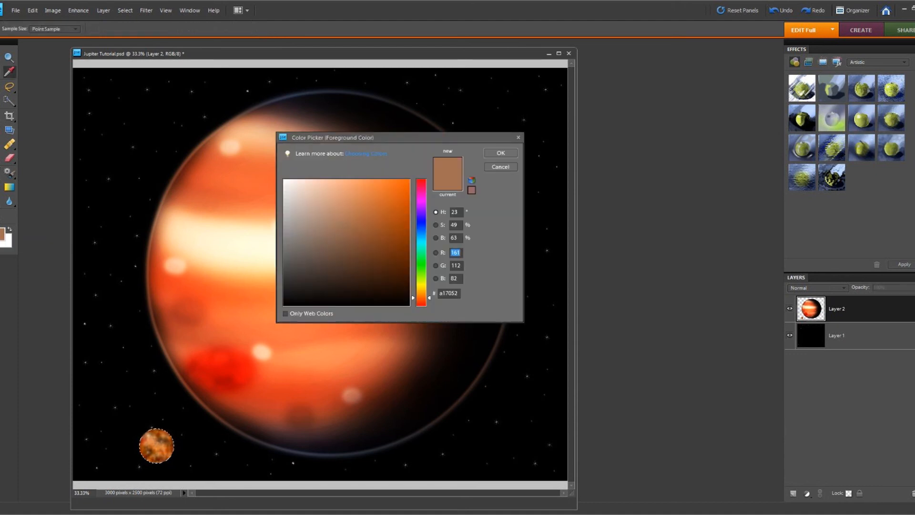
pyautogui.moveTo(297, 288); pyautogui.dragTo(284, 285)
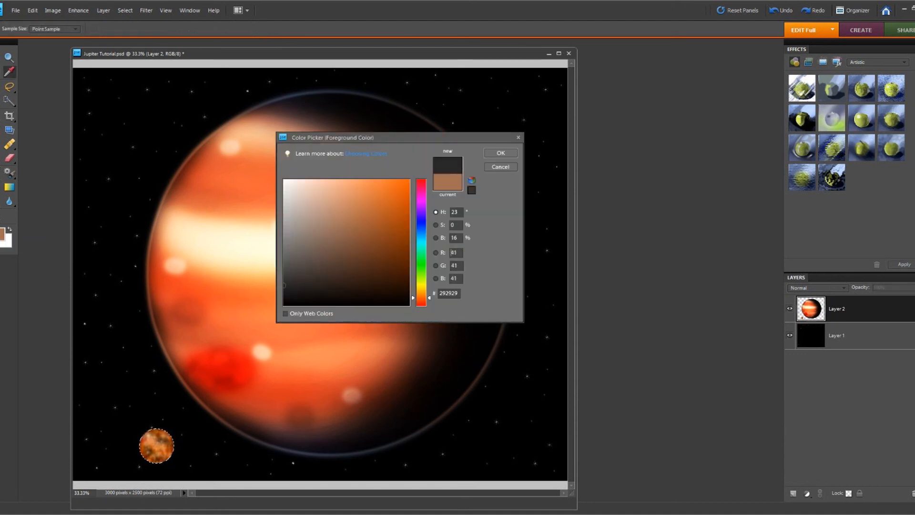
pyautogui.click(500, 153)
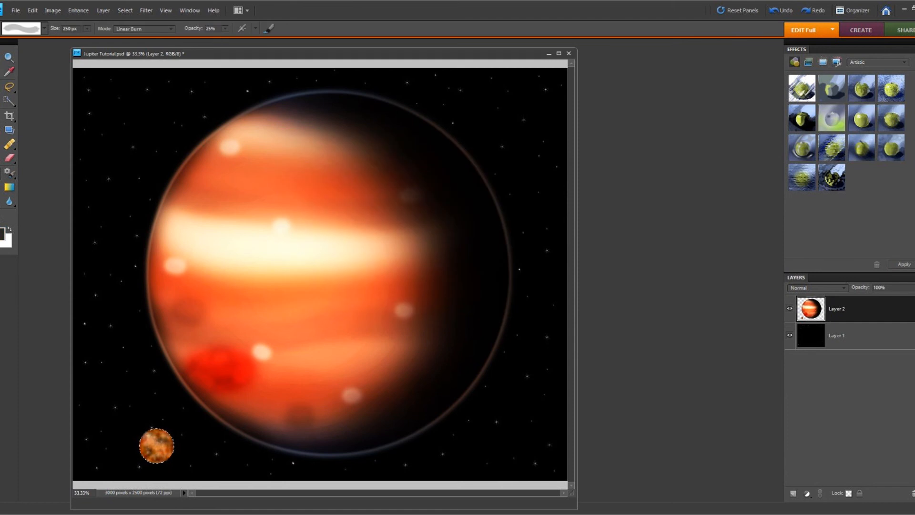
pyautogui.click(44, 29)
pyautogui.scroll(5, 47, 94)
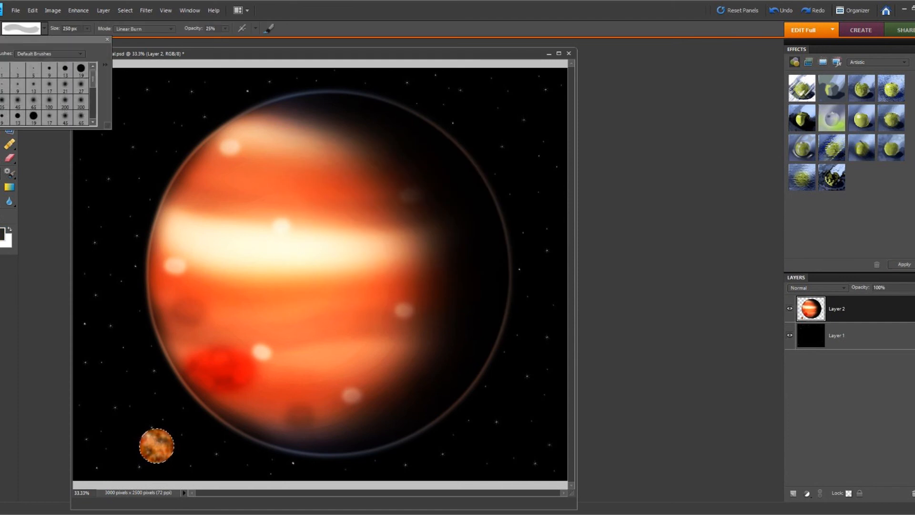
pyautogui.click(49, 100)
pyautogui.click(225, 29)
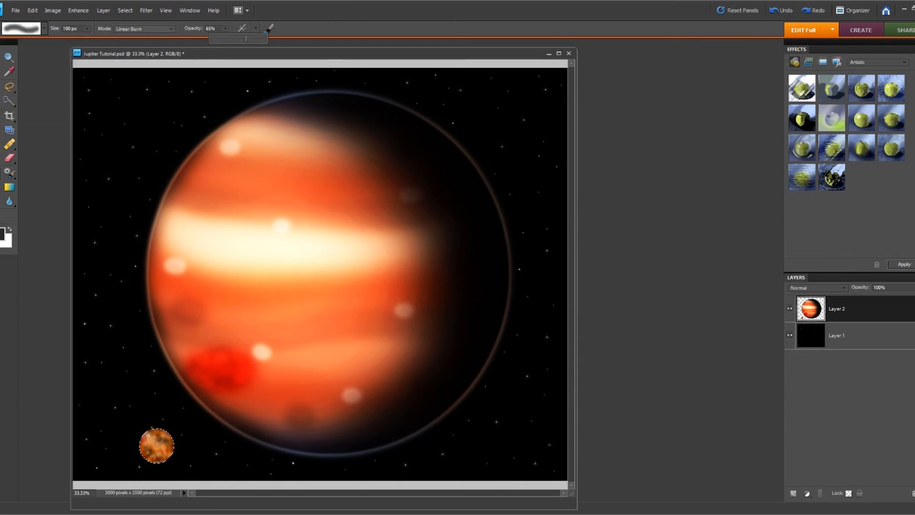
pyautogui.click(143, 29)
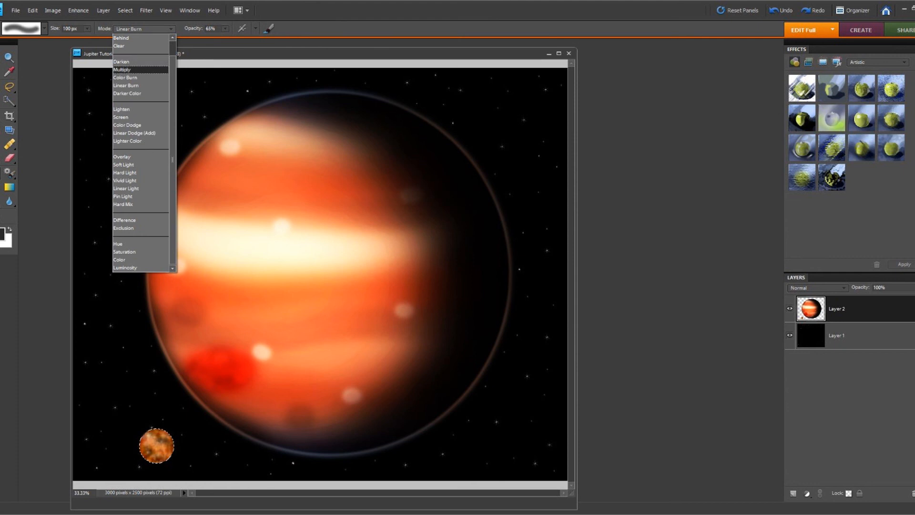
pyautogui.click(122, 70)
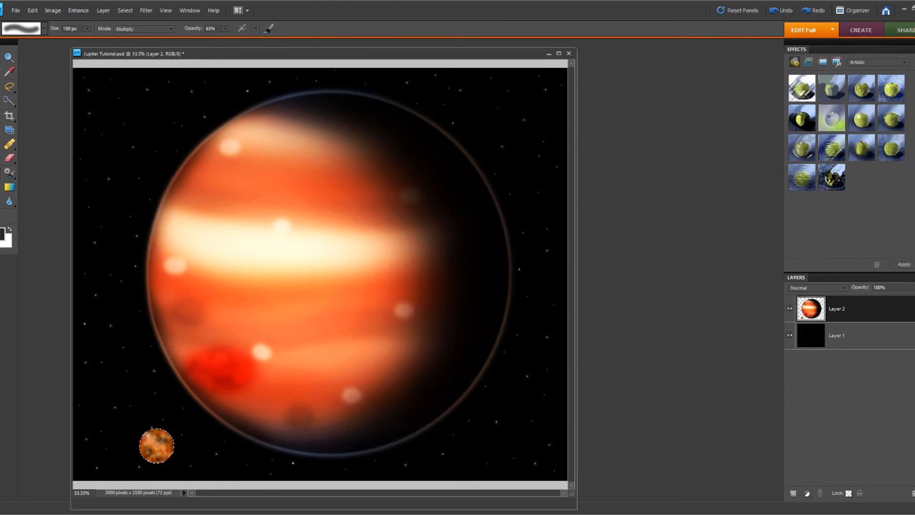
# Shade the right edge of the selected moon in dark grey, using the soft brush at 200 px and 100 px.
pyautogui.click(44, 28)
pyautogui.click(65, 100)
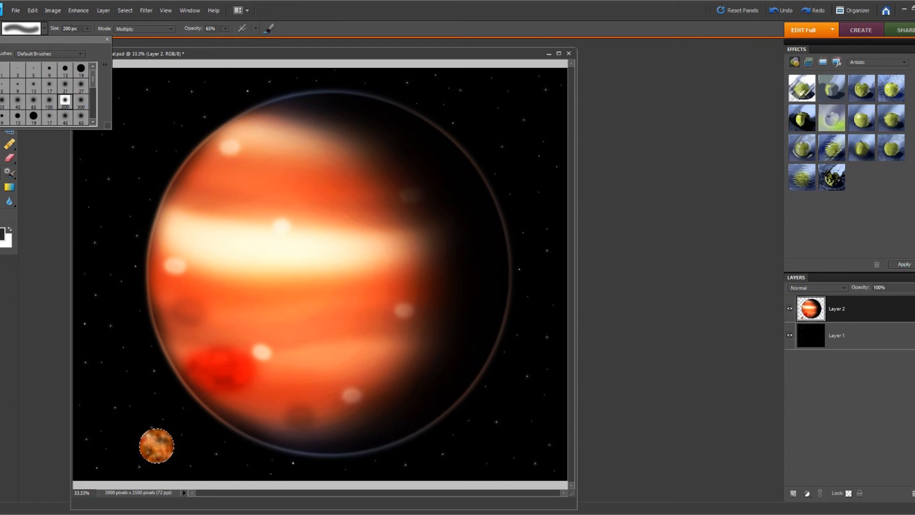
pyautogui.press('Escape')
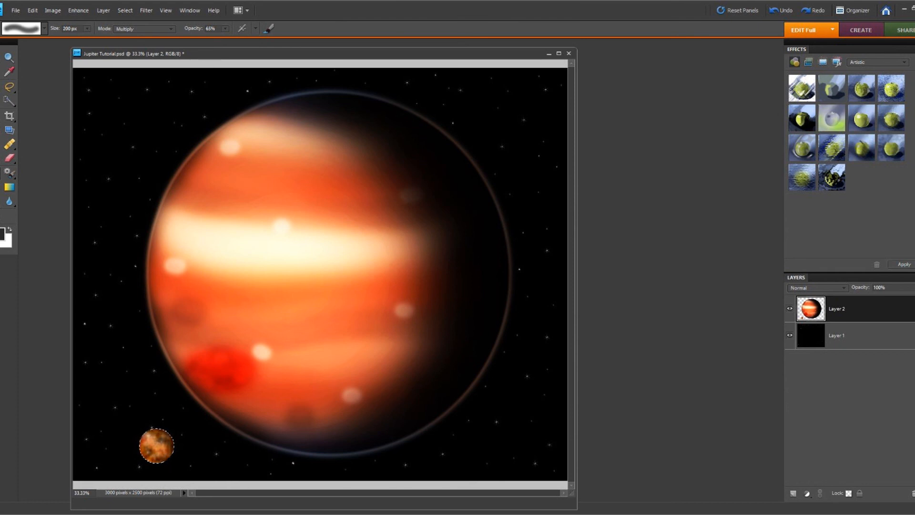
pyautogui.click(44, 29)
pyautogui.click(49, 101)
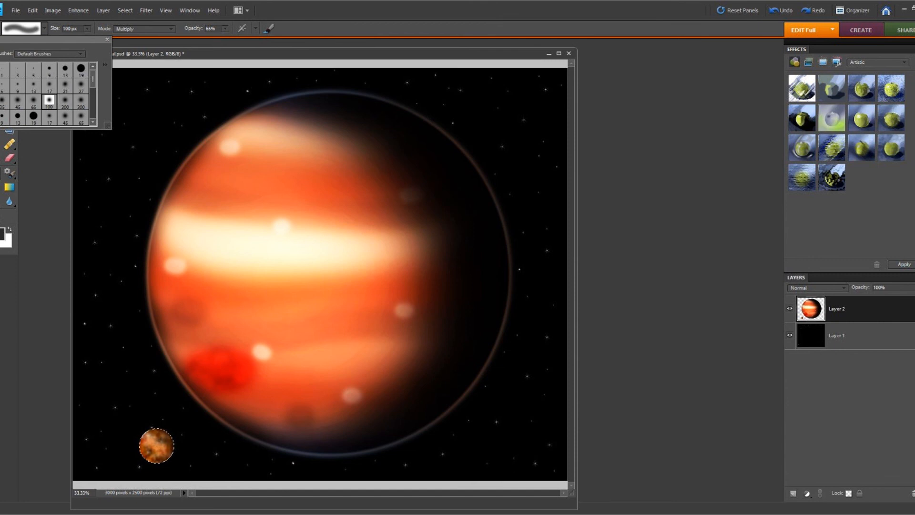
pyautogui.press('Escape')
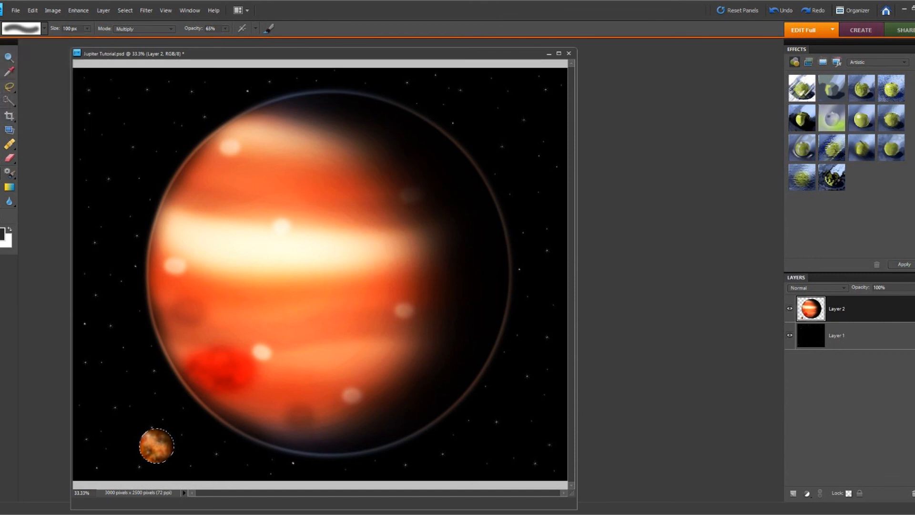
# Deepen the dark grey shadow along the moon's right side, using the soft brush at 200 px and 65 px.
pyautogui.click(44, 29)
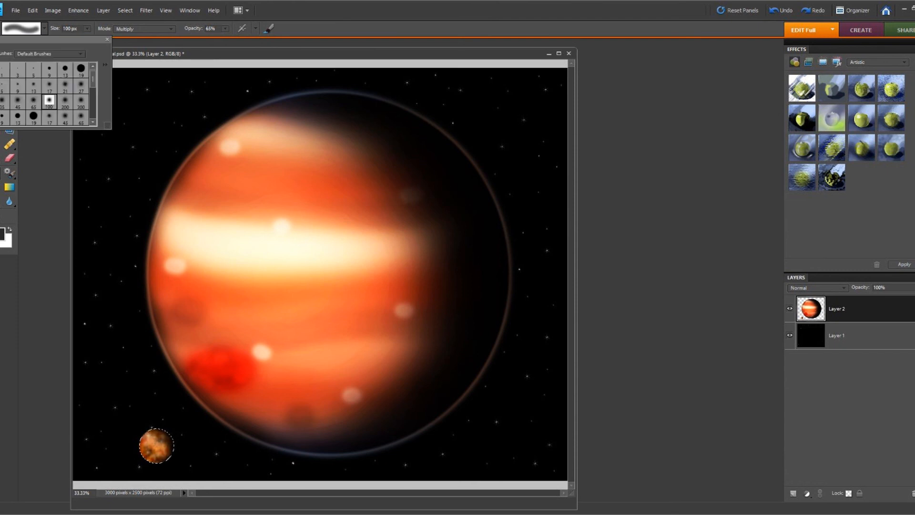
pyautogui.click(65, 102)
pyautogui.press('Escape')
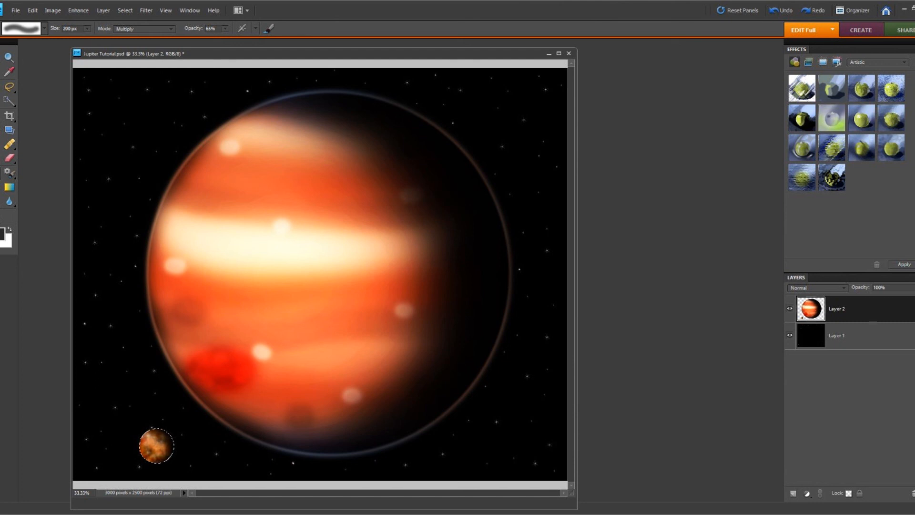
pyautogui.click(44, 29)
pyautogui.click(33, 101)
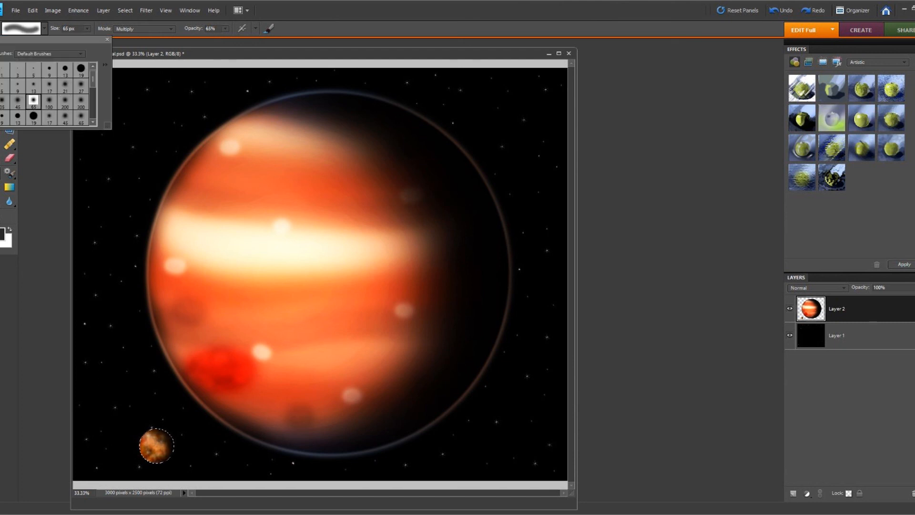
pyautogui.press('Escape')
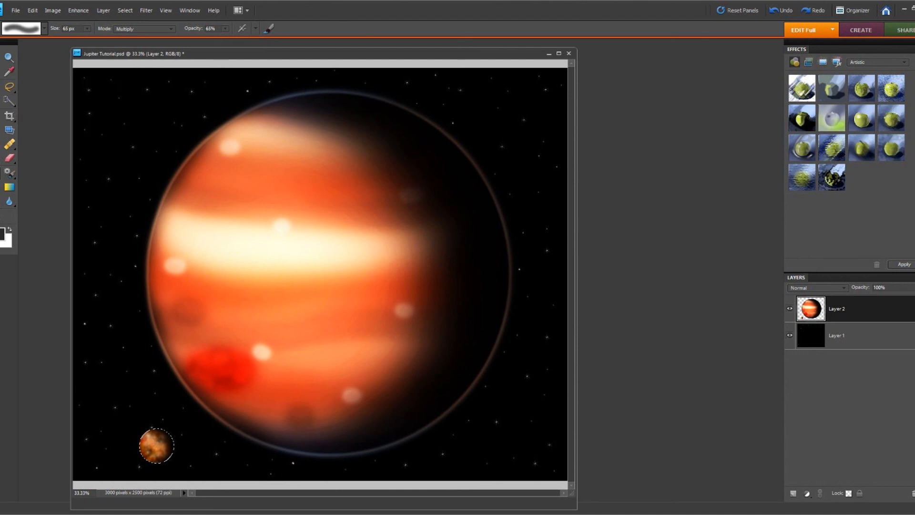
# Set the foreground colour to pale peach f5d4c0.
pyautogui.click(811, 309)
pyautogui.click(2, 234)
pyautogui.click(309, 197)
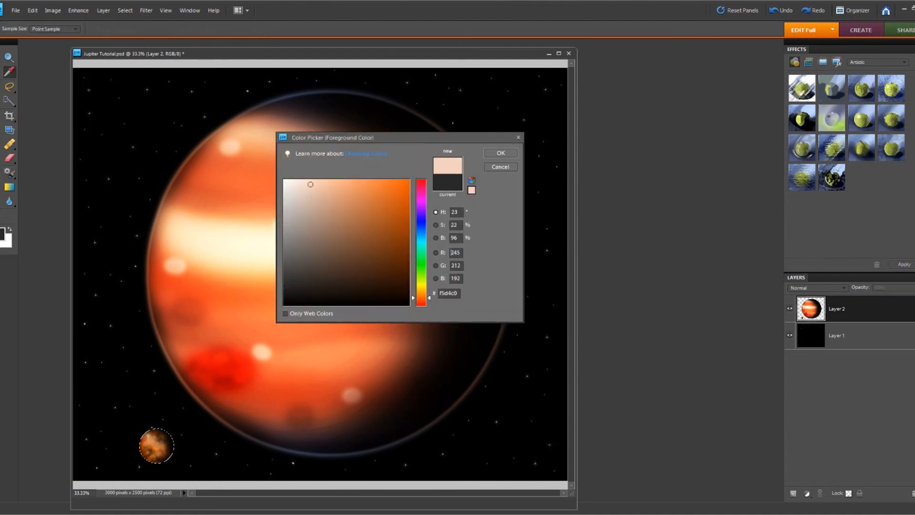
pyautogui.click(500, 153)
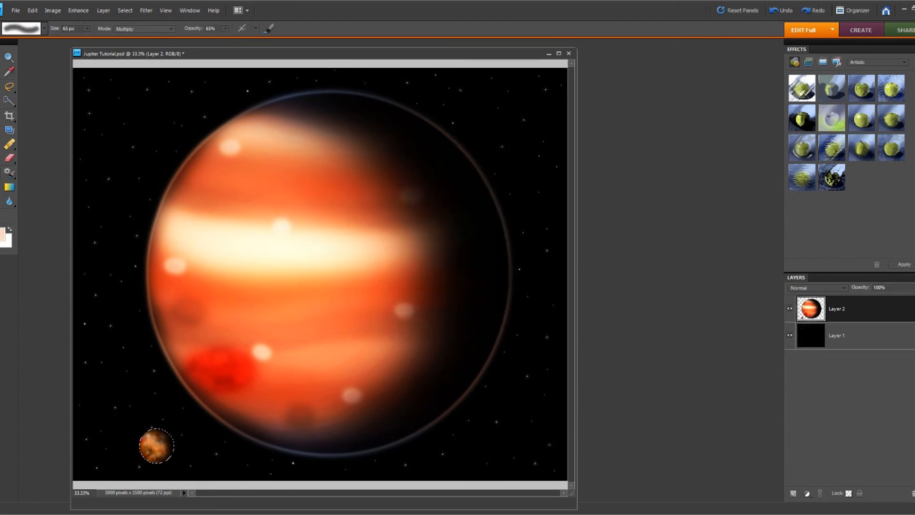
# Brighten the selected moon by dabbing it with a soft 300 px brush in Vivid Light mode at 25% opacity.
pyautogui.click(143, 28)
pyautogui.click(138, 179)
pyautogui.click(225, 29)
pyautogui.moveTo(225, 39); pyautogui.dragTo(204, 39)
pyautogui.click(45, 28)
pyautogui.click(65, 101)
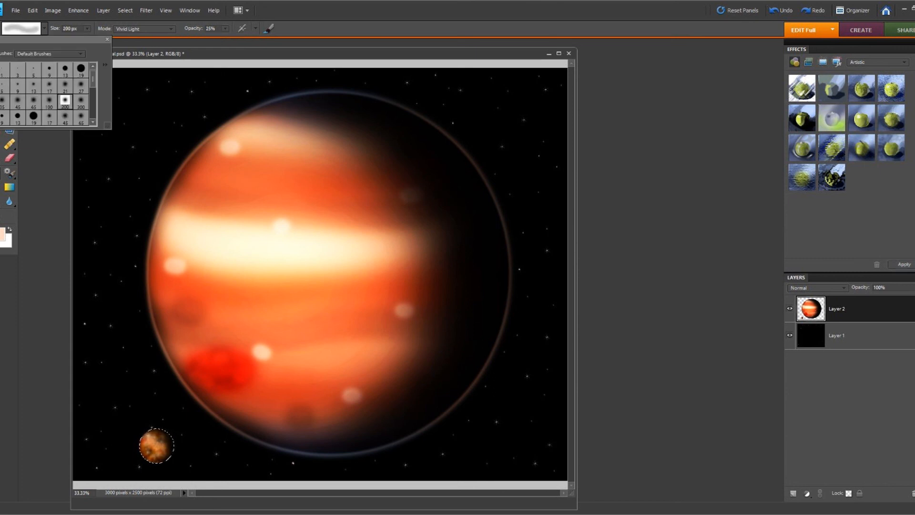
pyautogui.click(81, 100)
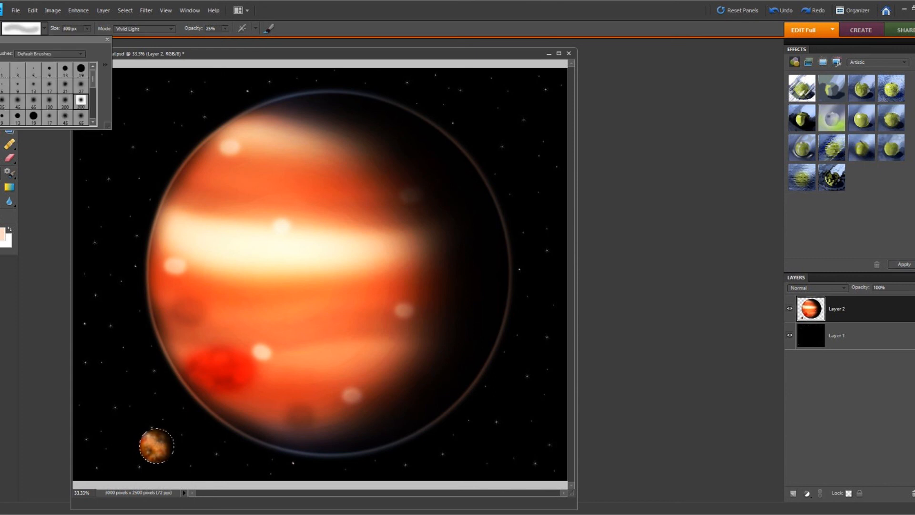
pyautogui.click(154, 445)
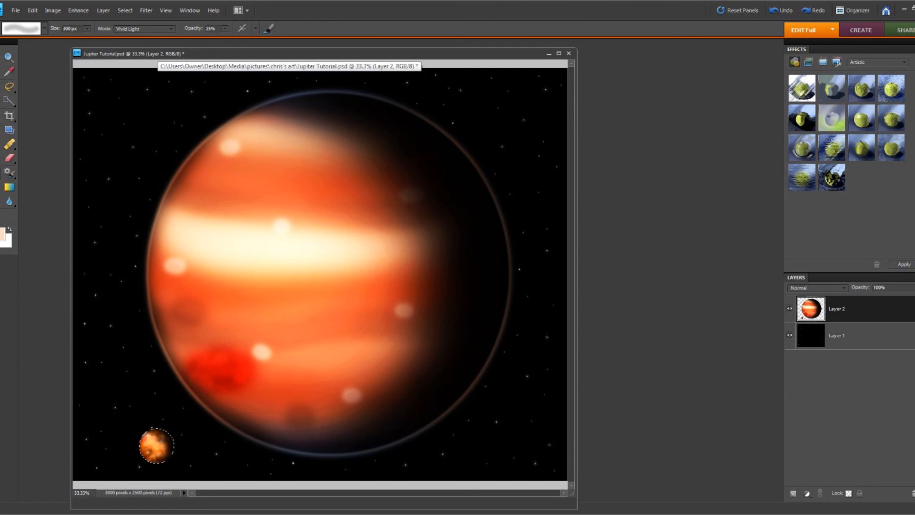
# Deselect the moon and save the image as Jupiter Tutorial in Photoshop PSD format, replacing the existing file.
pyautogui.click(125, 10)
pyautogui.click(135, 29)
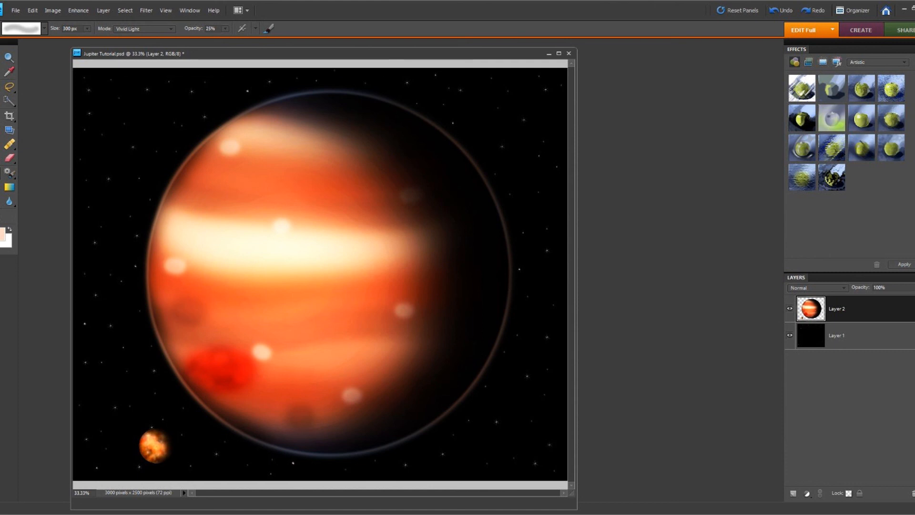
pyautogui.click(15, 10)
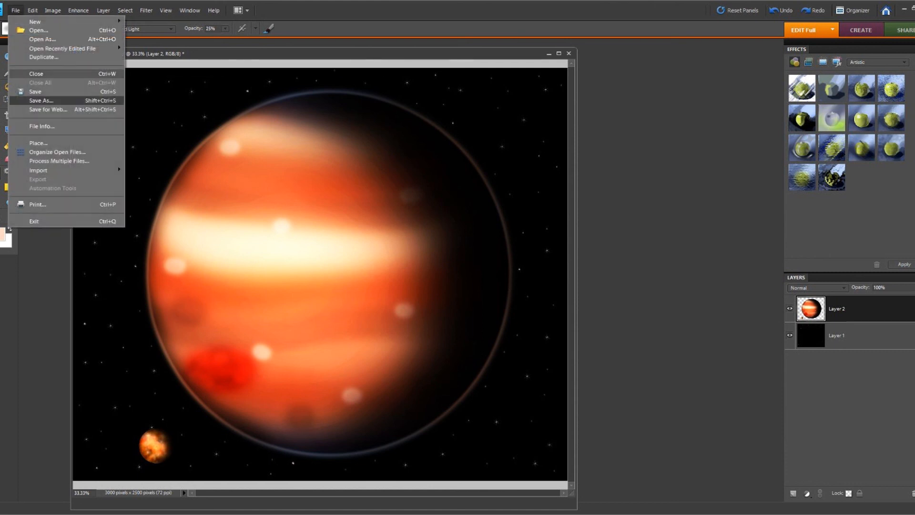
pyautogui.click(41, 100)
pyautogui.click(446, 287)
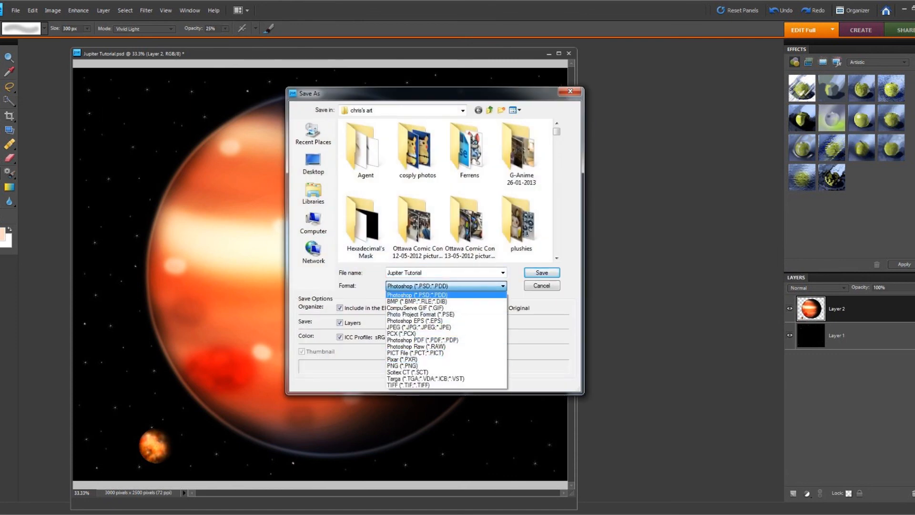
pyautogui.click(417, 294)
pyautogui.click(542, 273)
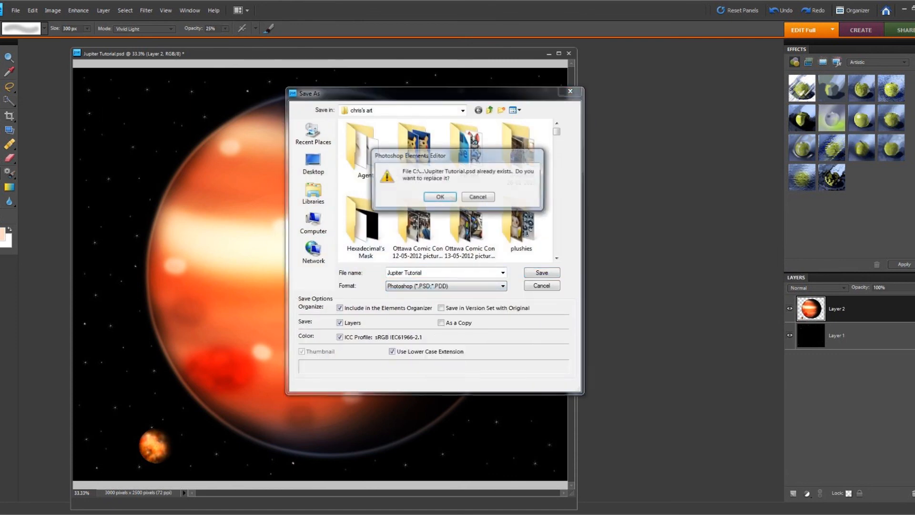
pyautogui.press('Return')
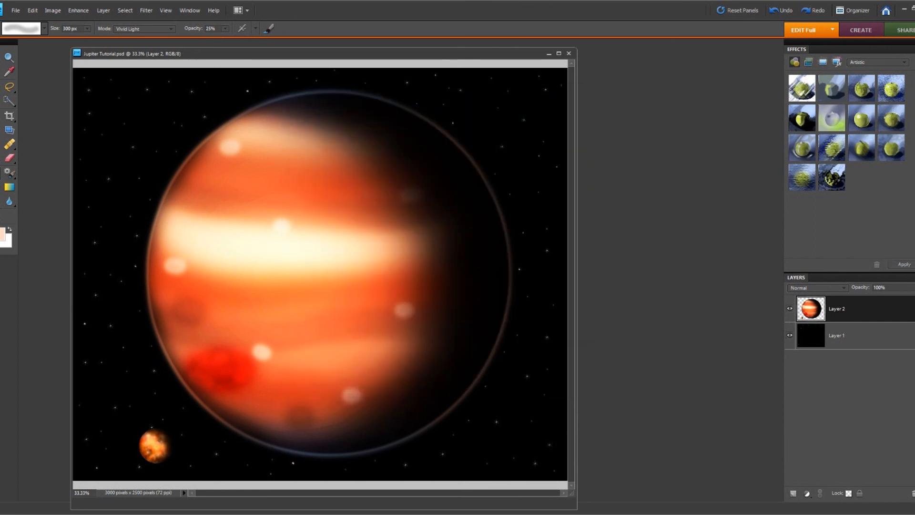
# Save a copy of the image in PNG format as Jupiter Tutorial, with interlace set to None.
pyautogui.click(15, 10)
pyautogui.click(42, 100)
pyautogui.click(446, 286)
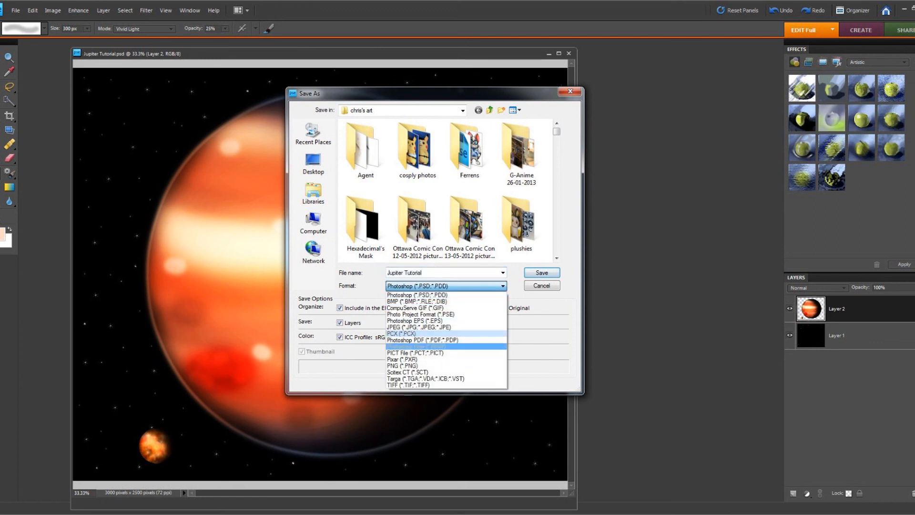
pyautogui.click(429, 365)
pyautogui.click(447, 273)
pyautogui.moveTo(447, 273); pyautogui.dragTo(423, 272)
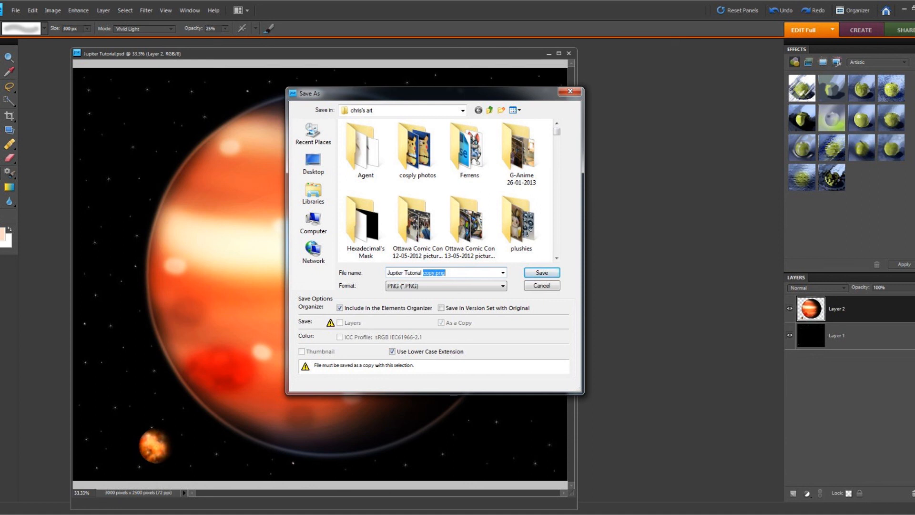
pyautogui.press('BackSpace')
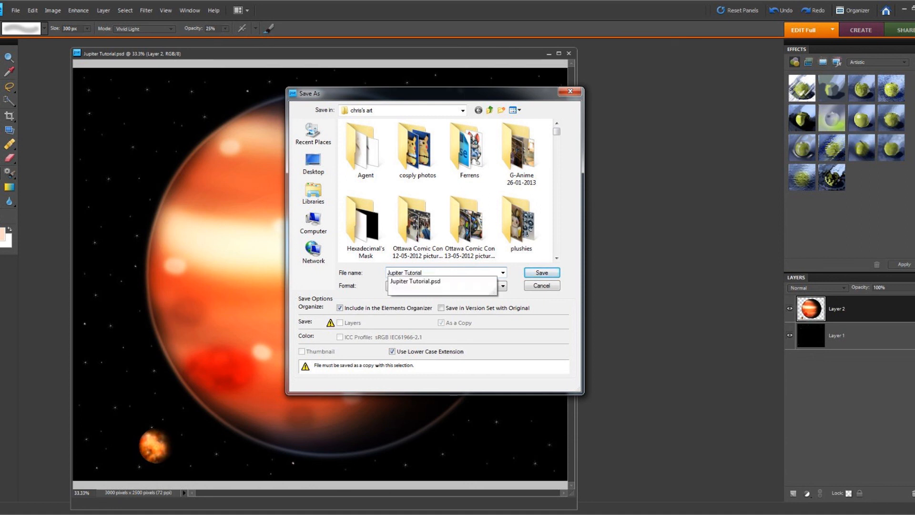
pyautogui.click(542, 273)
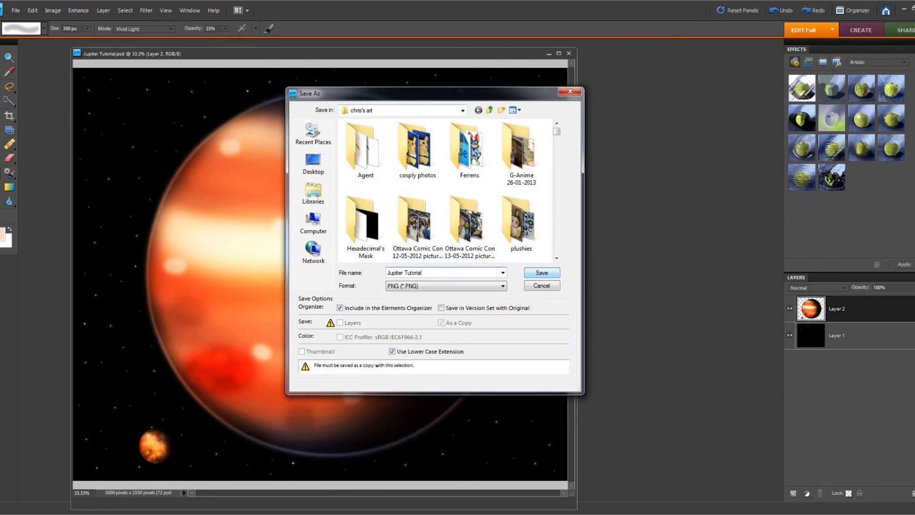
pyautogui.press('Return')
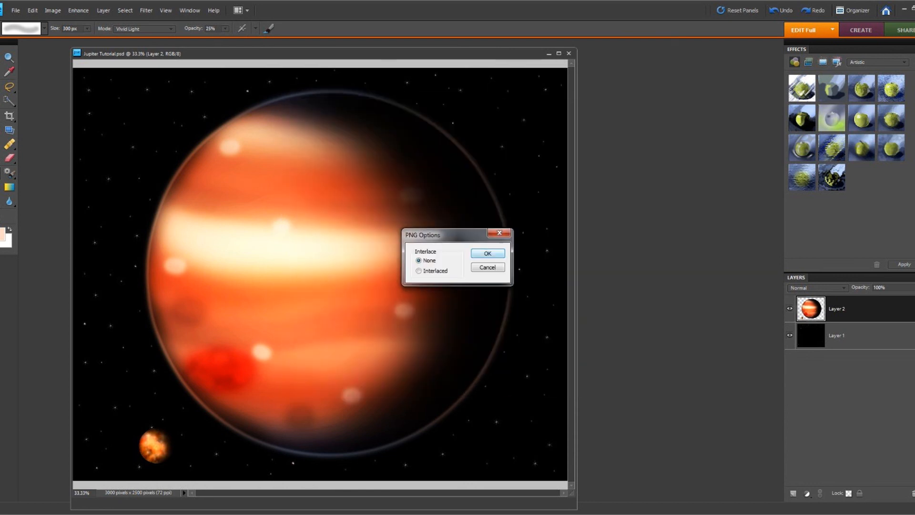
pyautogui.press('Return')
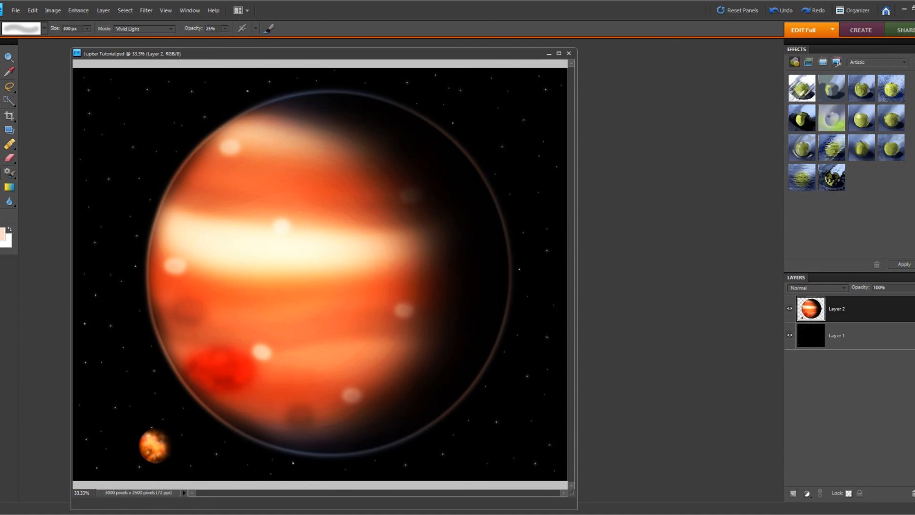
# Select the empty area around the planet and moon on Layer 2, refining its edge with 0 px feather and +100% expansion.
pyautogui.press('w')
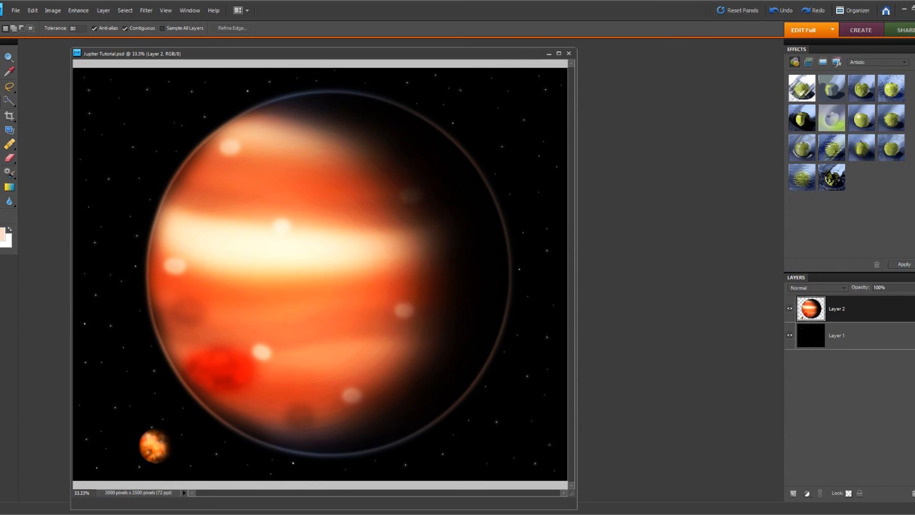
pyautogui.click(858, 336)
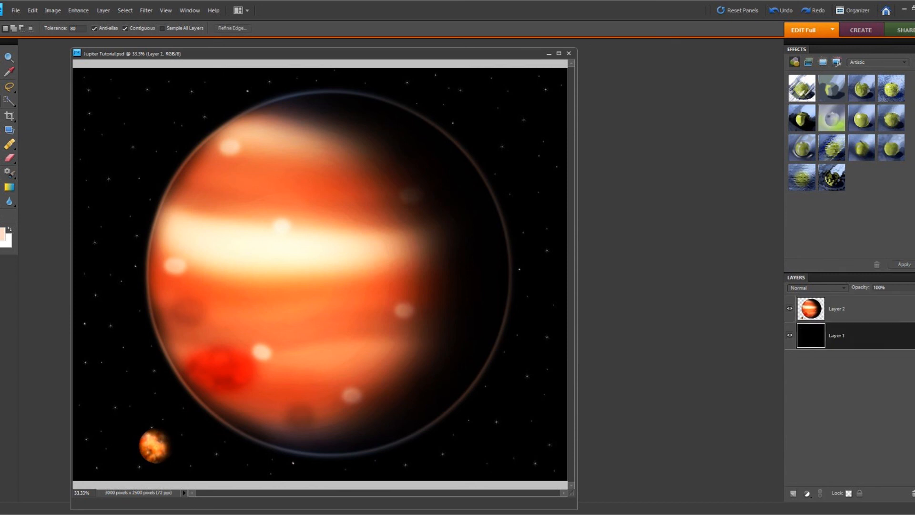
pyautogui.click(525, 382)
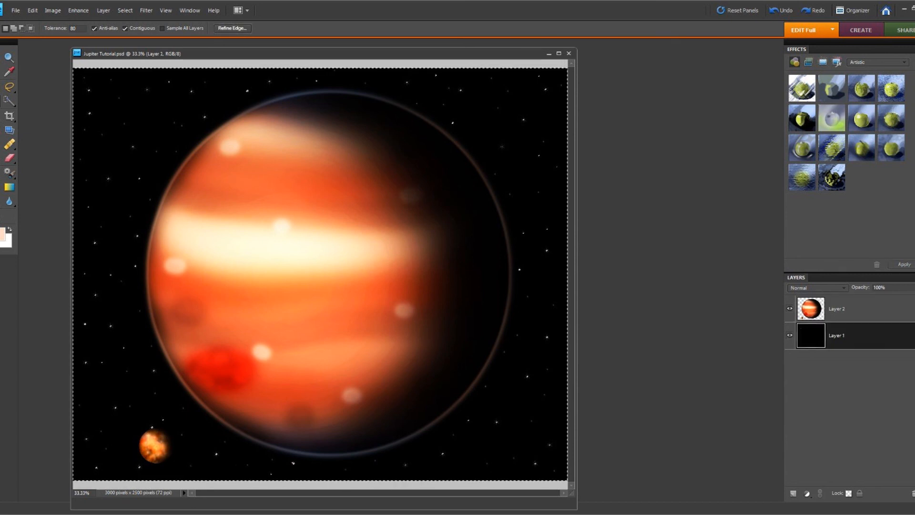
pyautogui.click(858, 309)
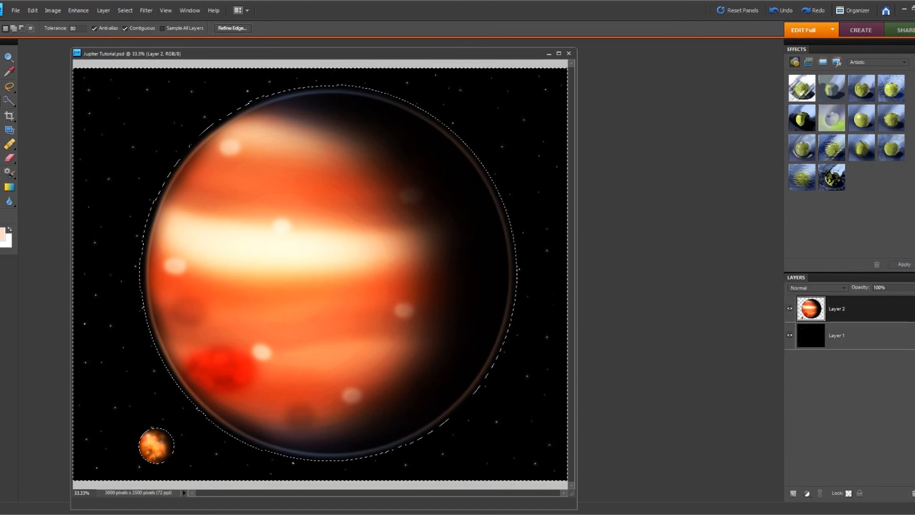
pyautogui.click(232, 29)
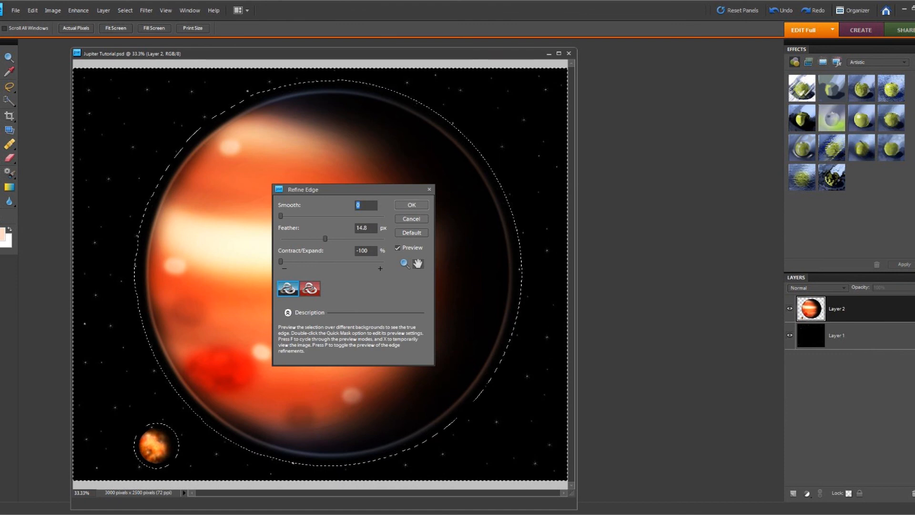
pyautogui.moveTo(325, 239); pyautogui.dragTo(386, 261)
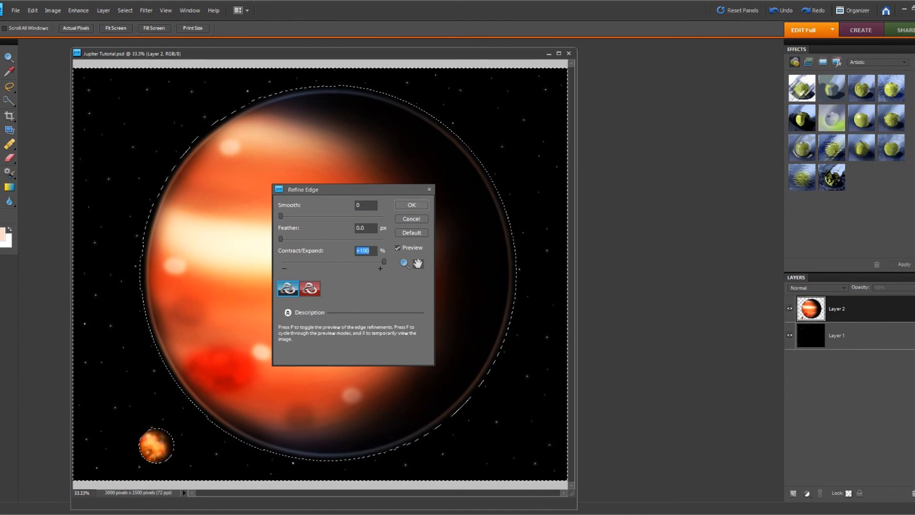
pyautogui.click(412, 205)
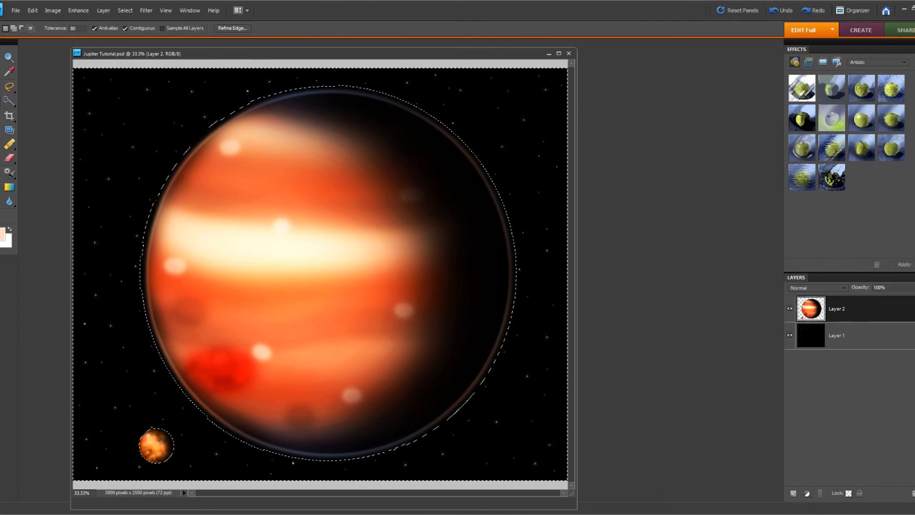
# Erase stray paint from the selected area around the planet and moon with a 210 px eraser, and deselect.
pyautogui.press('e')
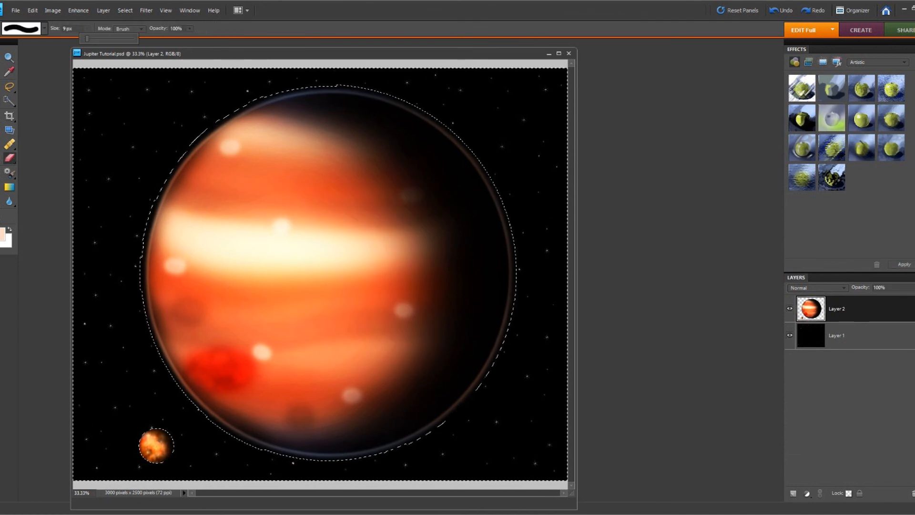
pyautogui.moveTo(121, 38); pyautogui.dragTo(122, 39)
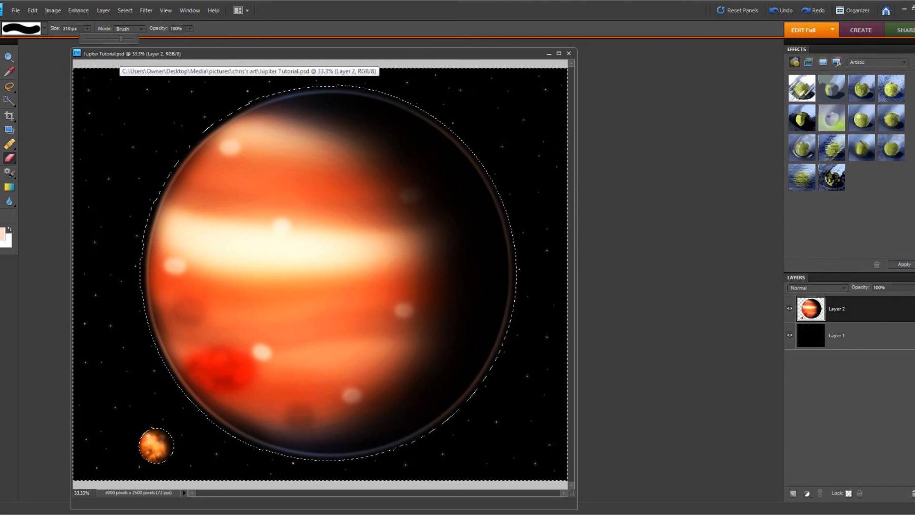
pyautogui.click(120, 57)
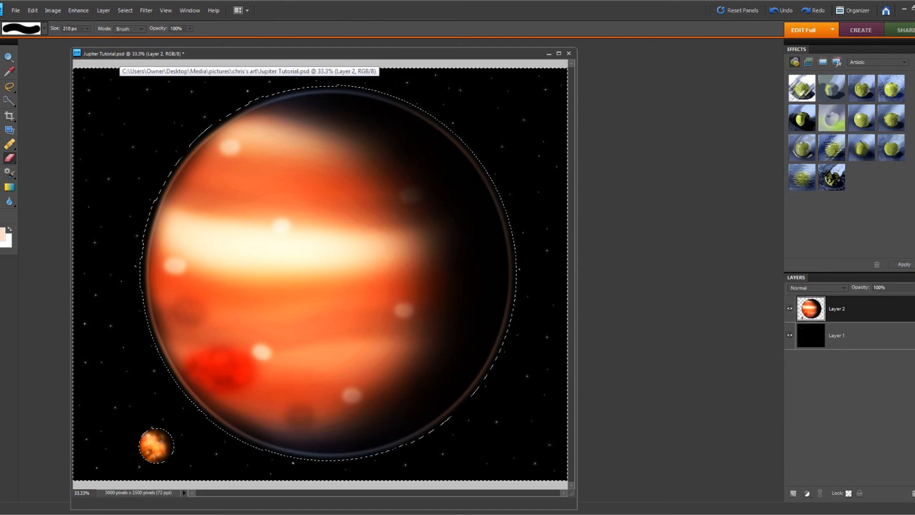
pyautogui.click(125, 10)
pyautogui.click(135, 30)
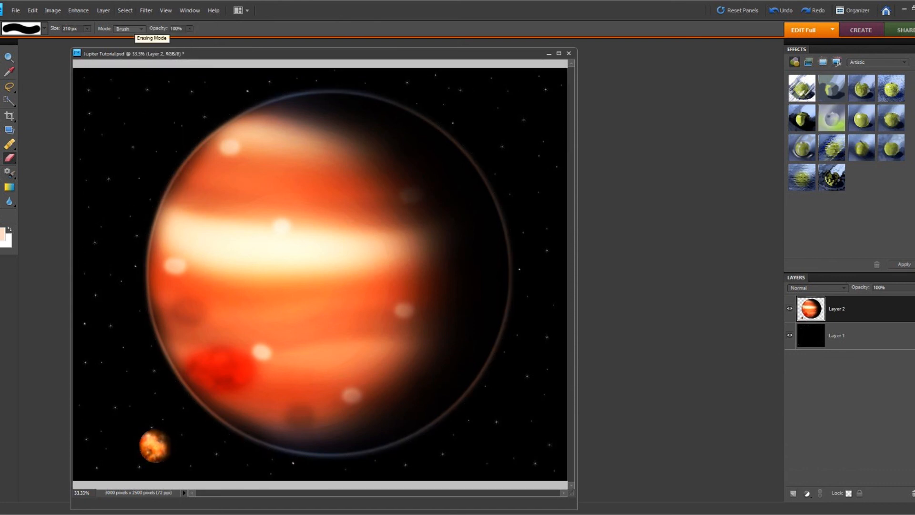
# Save the cleaned-up image in Photoshop PSD format as Jupiter Tutorial, replacing the existing file.
pyautogui.click(16, 10)
pyautogui.click(29, 100)
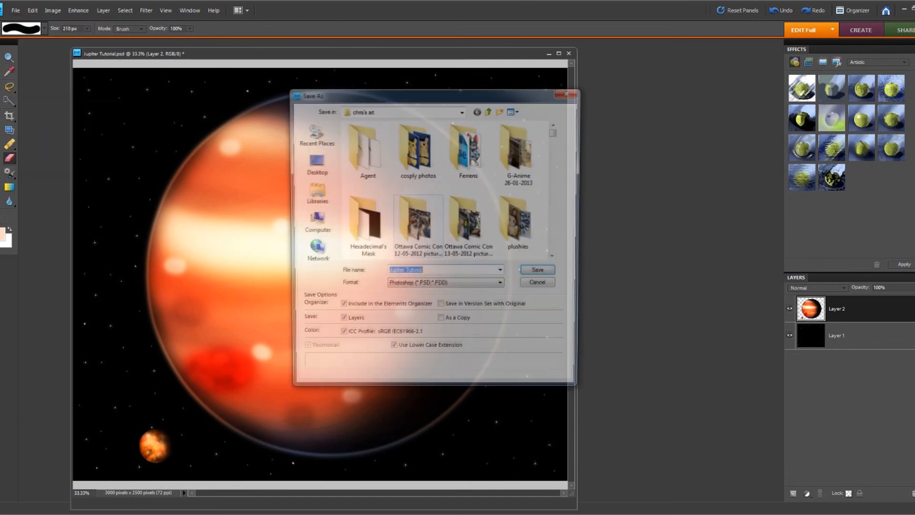
pyautogui.click(541, 272)
pyautogui.press('Return')
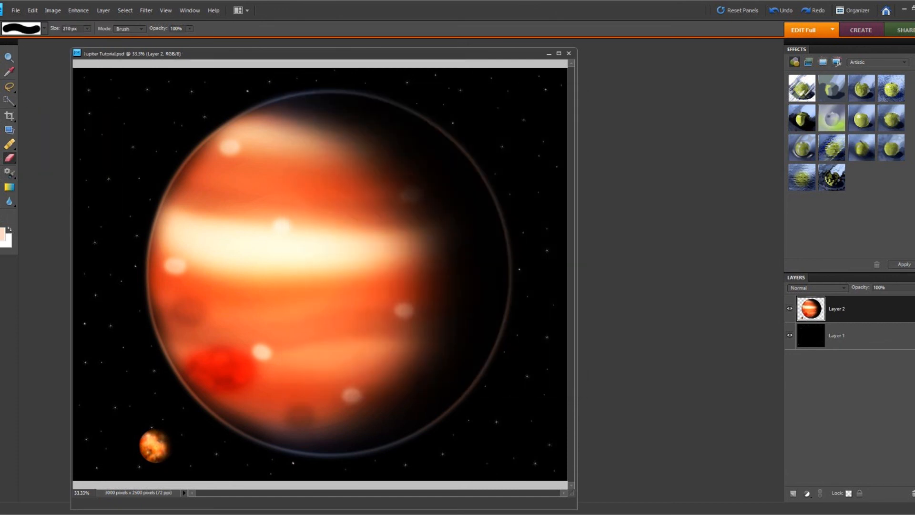
# Save the cleaned-up image as a PNG copy named Jupiter Tutorial, replacing the existing PNG and accepting the PNG options.
pyautogui.click(15, 10)
pyautogui.click(41, 100)
pyautogui.click(445, 286)
pyautogui.click(446, 366)
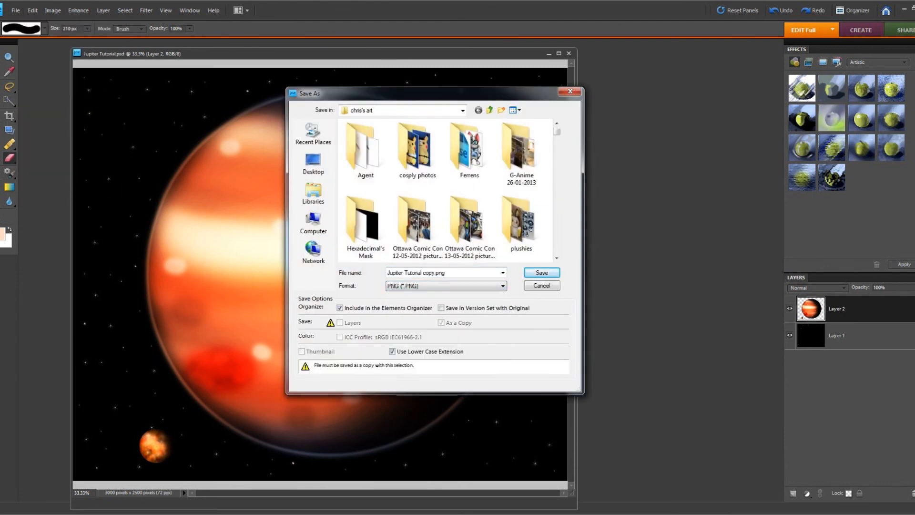
pyautogui.doubleClick(435, 272)
pyautogui.press('BackSpace')
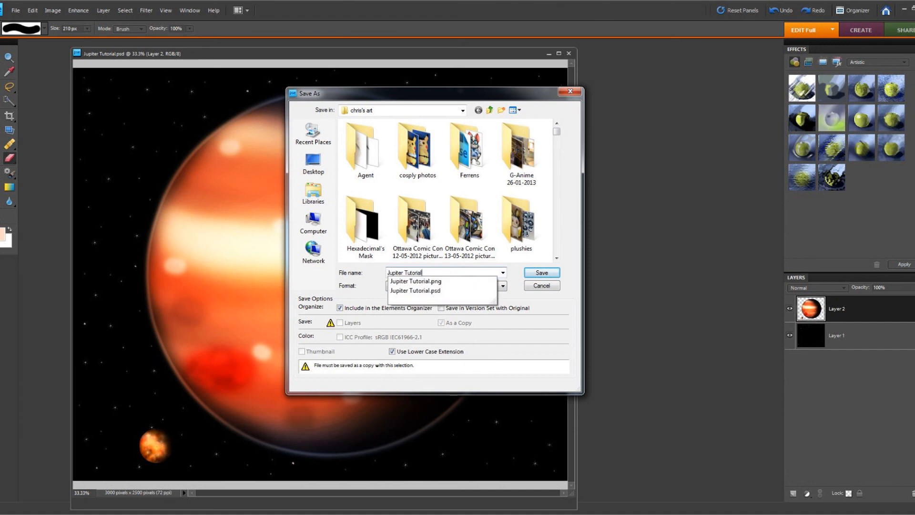
pyautogui.click(416, 281)
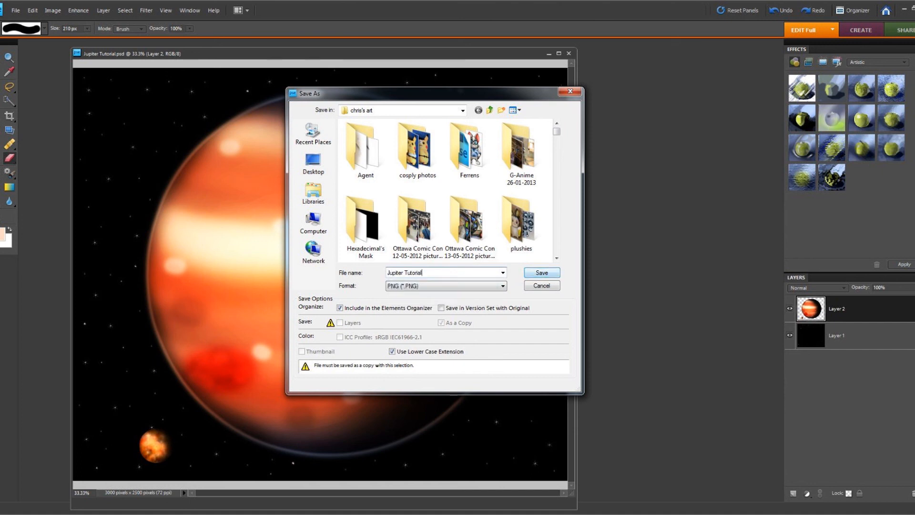
pyautogui.press('Return')
pyautogui.press('Return')
pyautogui.press('Return')
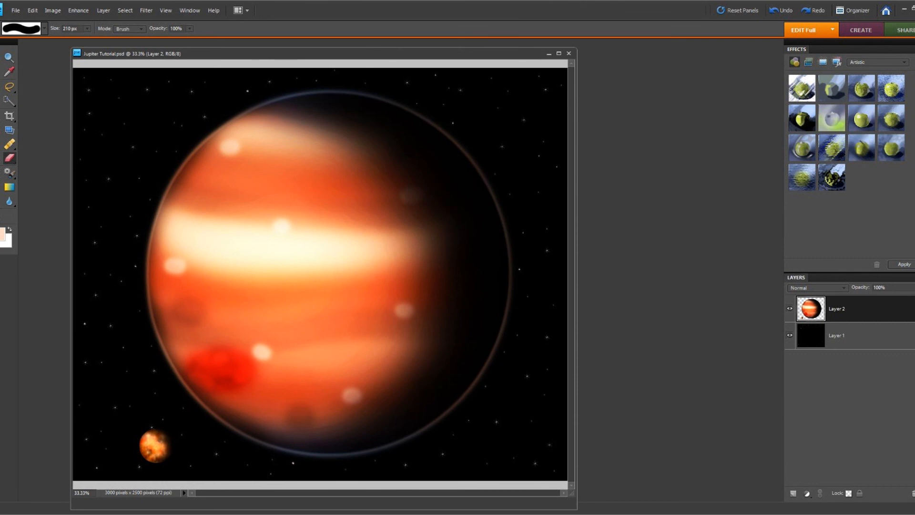